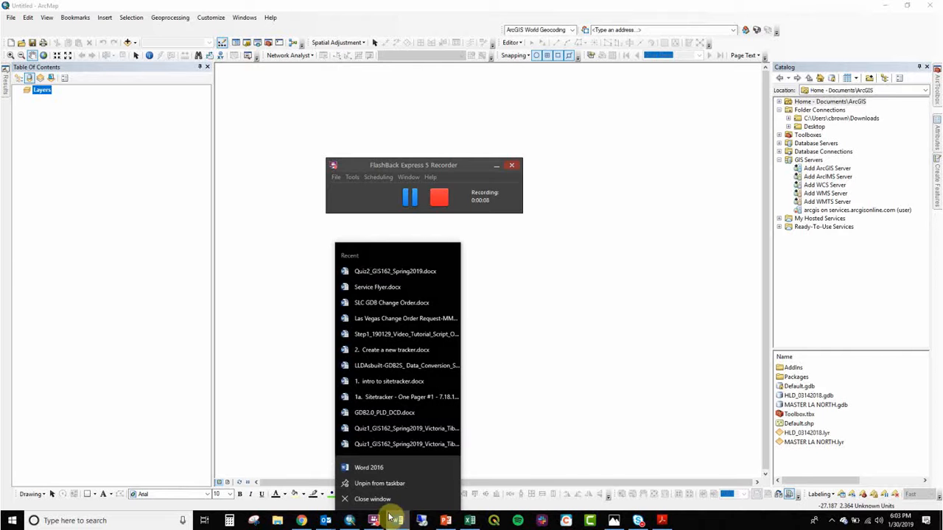
- Switch to Chrome and open naturalearthdata.com/downloads/ in a new browser tab
left_click(293, 393)
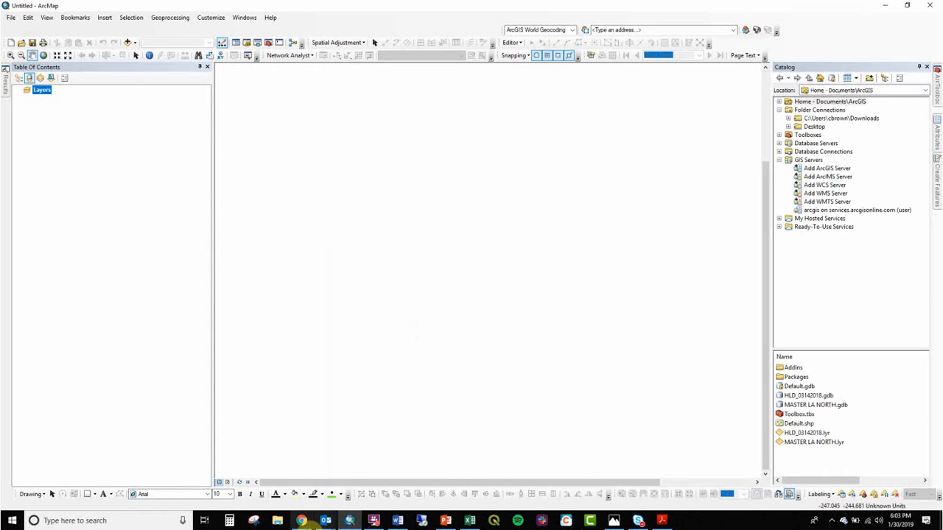
left_click(301, 521)
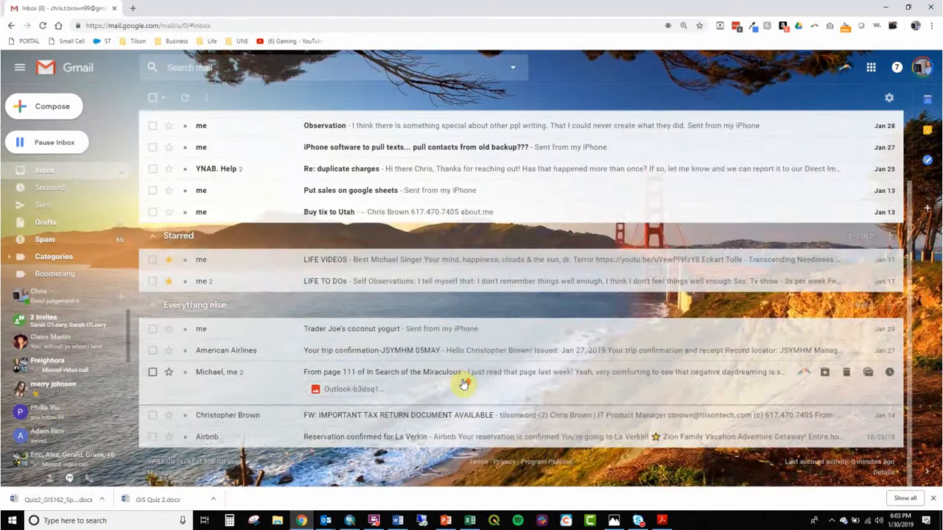
scroll(464, 385, "up", 2)
left_click(130, 8)
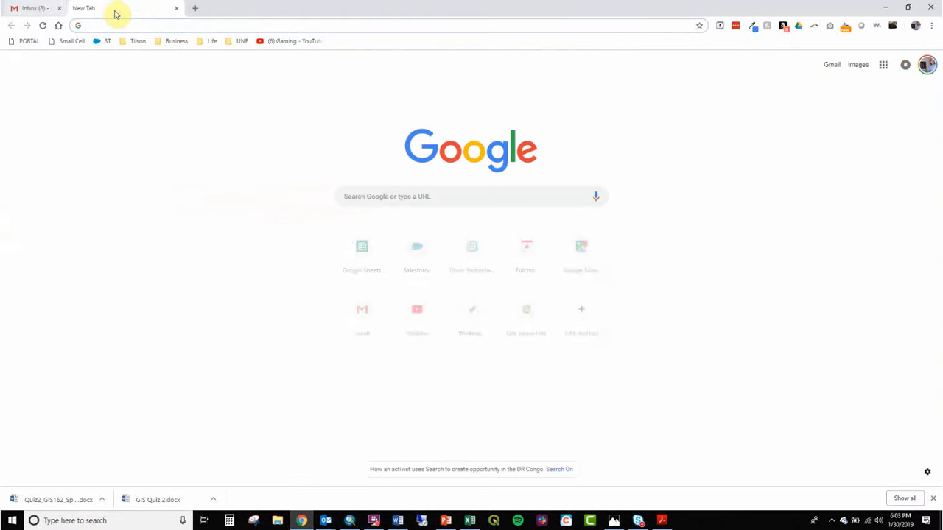
left_click(115, 9)
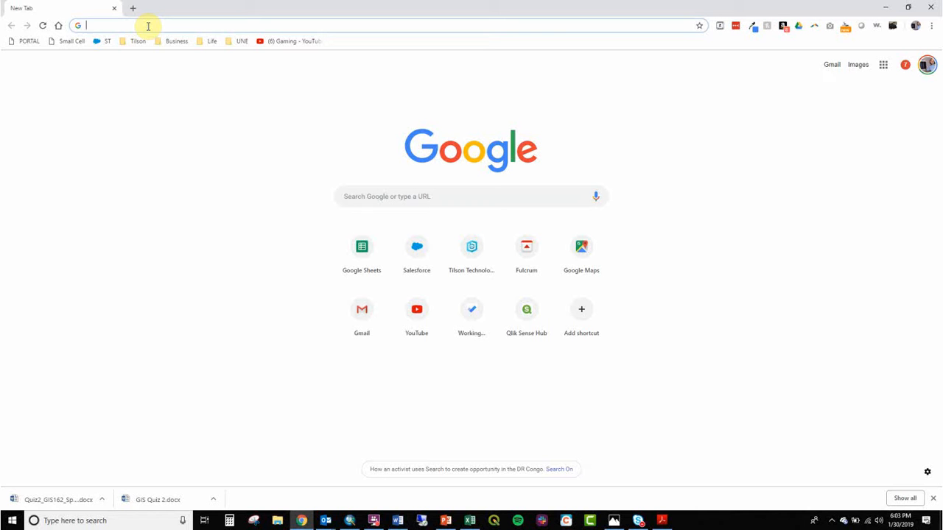
type("natura")
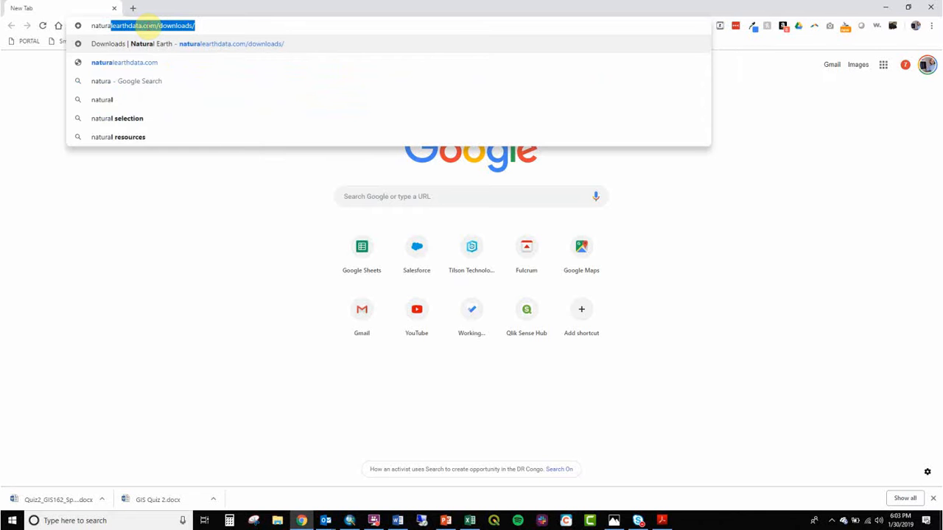
type("learthdata.com")
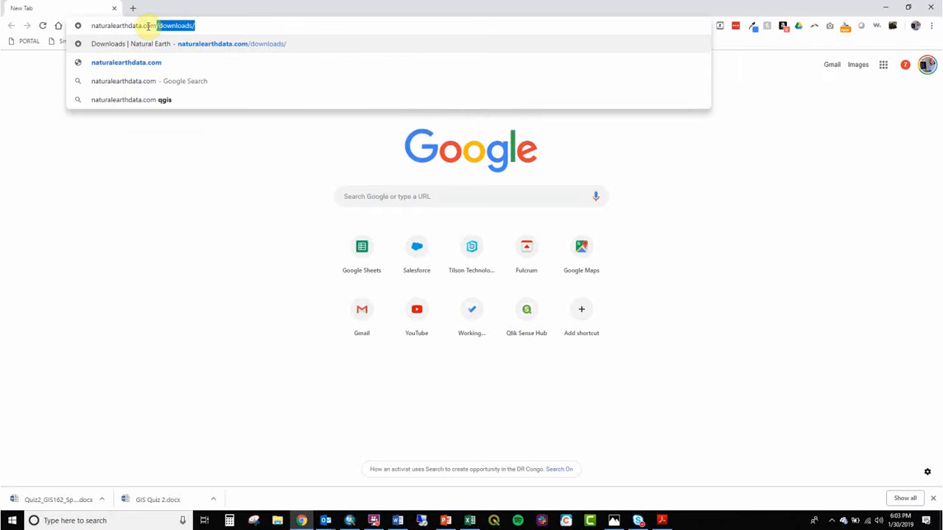
key("Return")
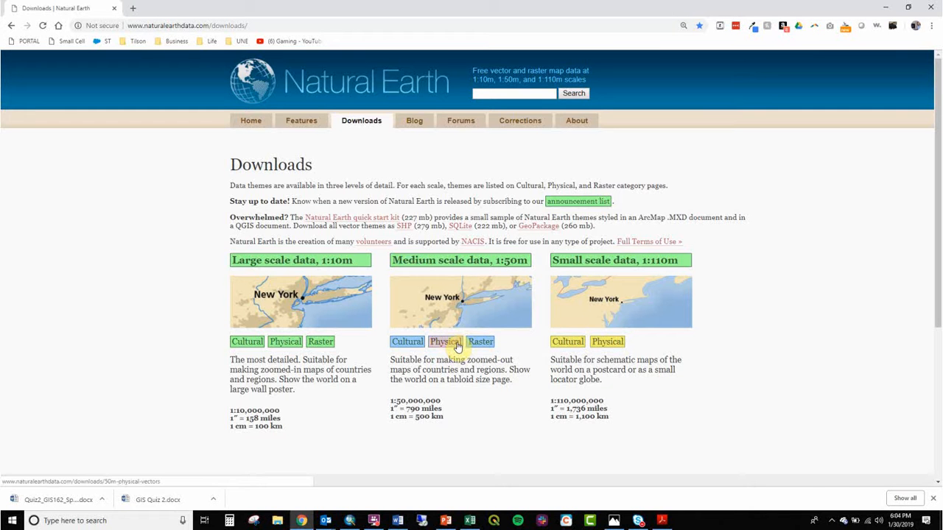
- Download the 1:50m cultural Admin 1 states and provinces dataset without large lakes, open its zip archive and dismiss the WinRAR notice
left_click(417, 341)
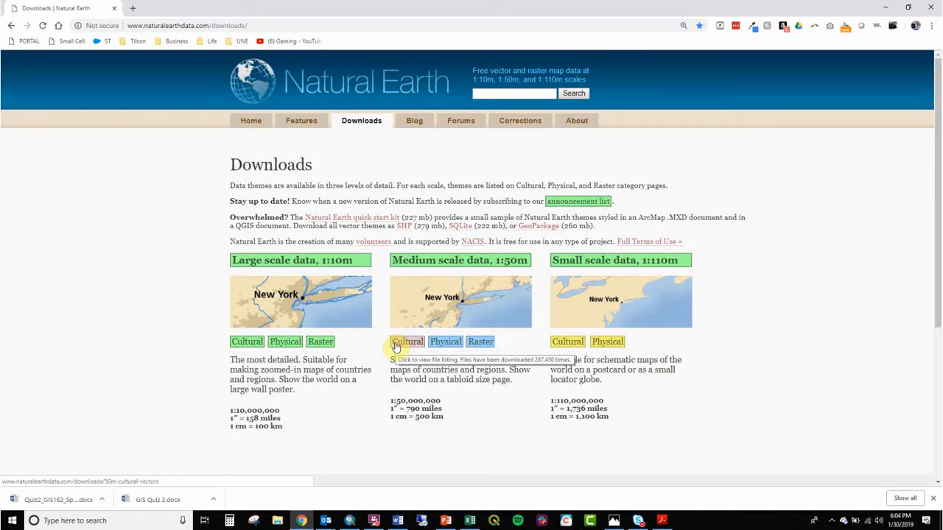
left_click(399, 344)
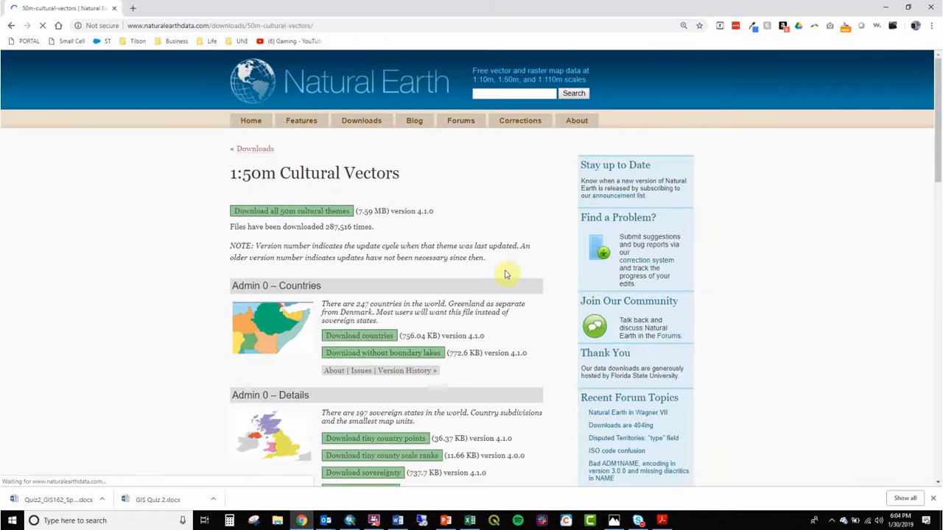
scroll(79, 358, "down", 5)
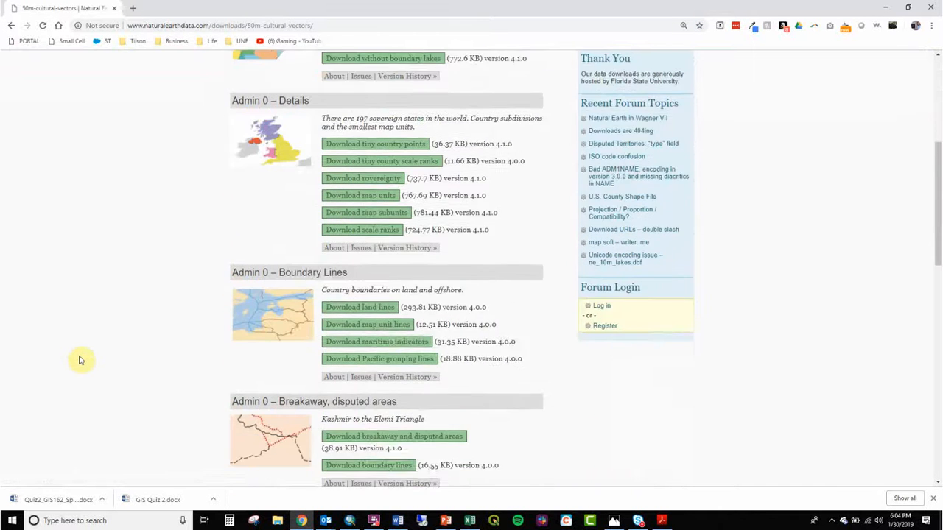
scroll(81, 359, "up", 2)
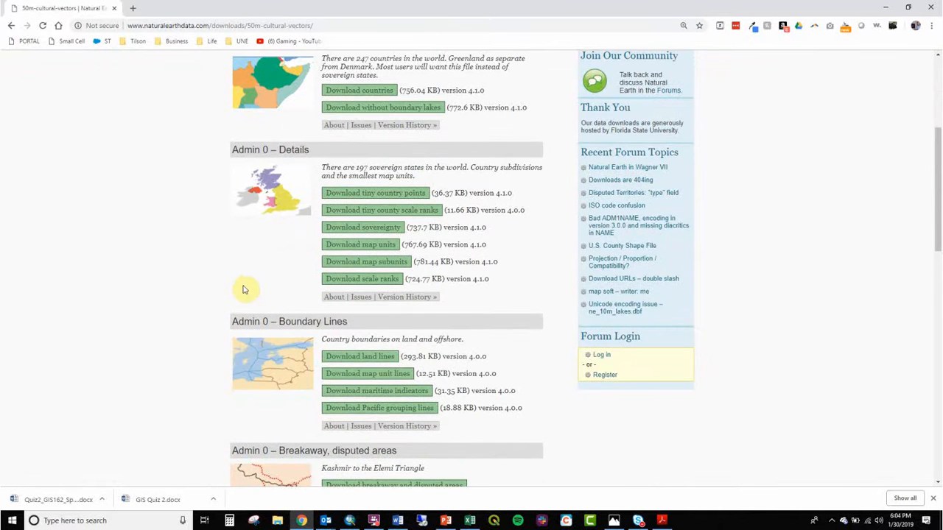
scroll(171, 308, "down", 5)
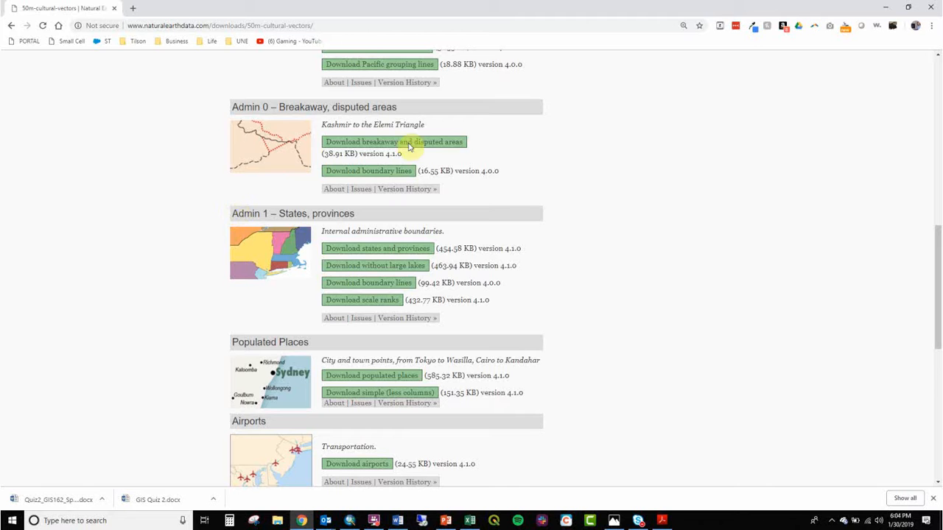
left_click(391, 273)
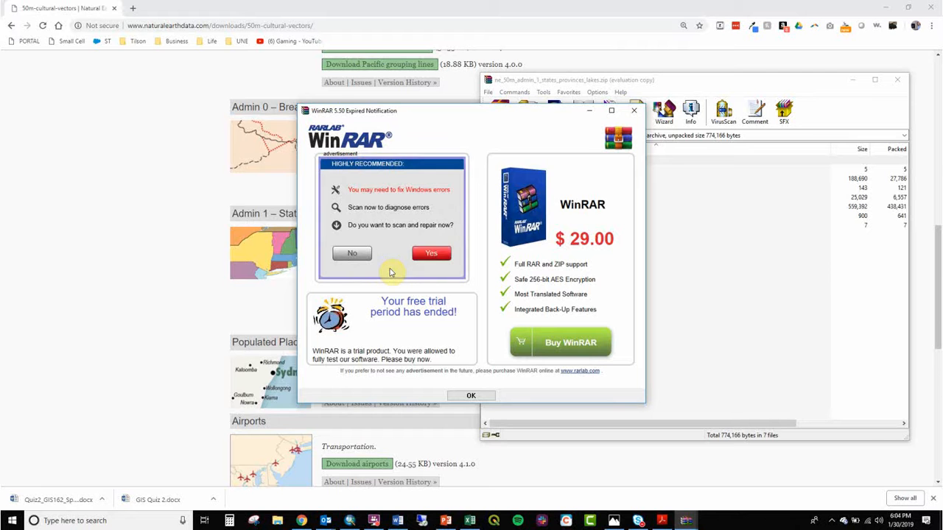
left_click(634, 110)
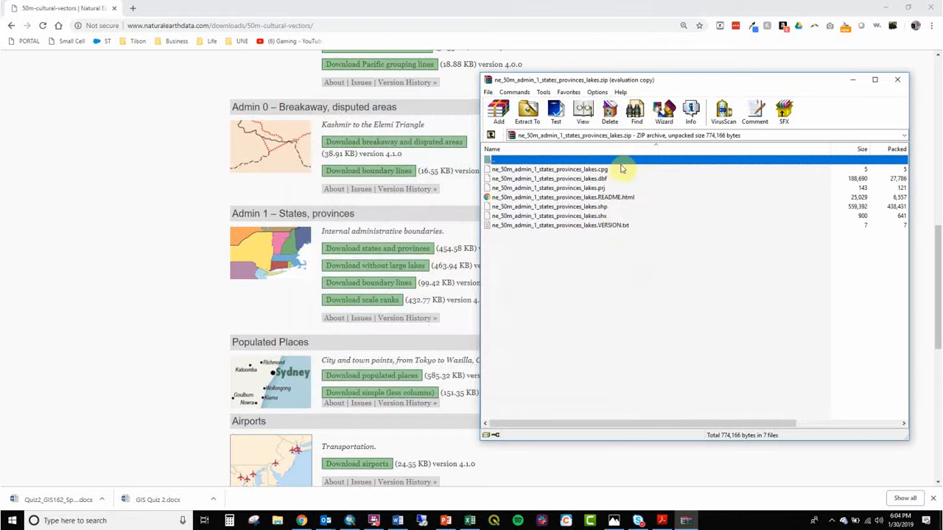
- In File Explorer, create a folder named Data inside the desktop folder GIS_162_Spring2019 and open it
left_click(277, 521)
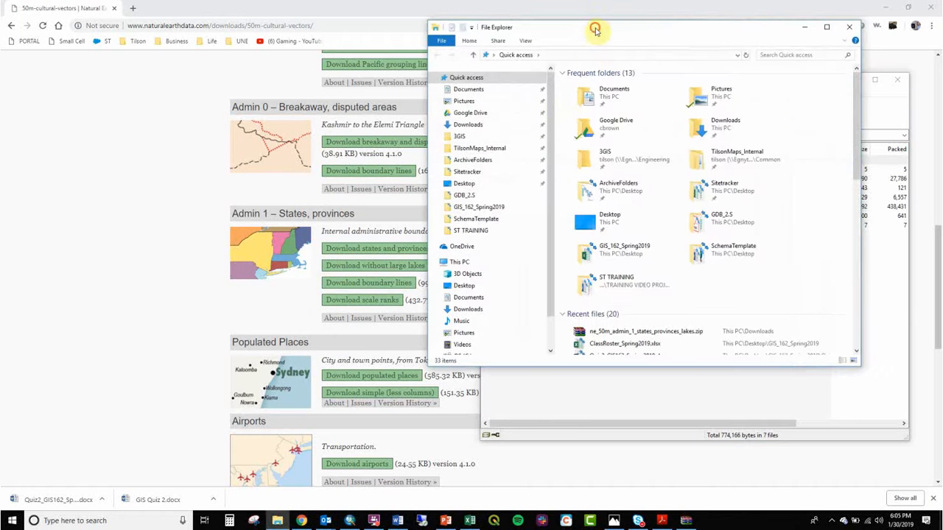
left_click_drag(595, 22, 202, 46)
left_click(72, 204)
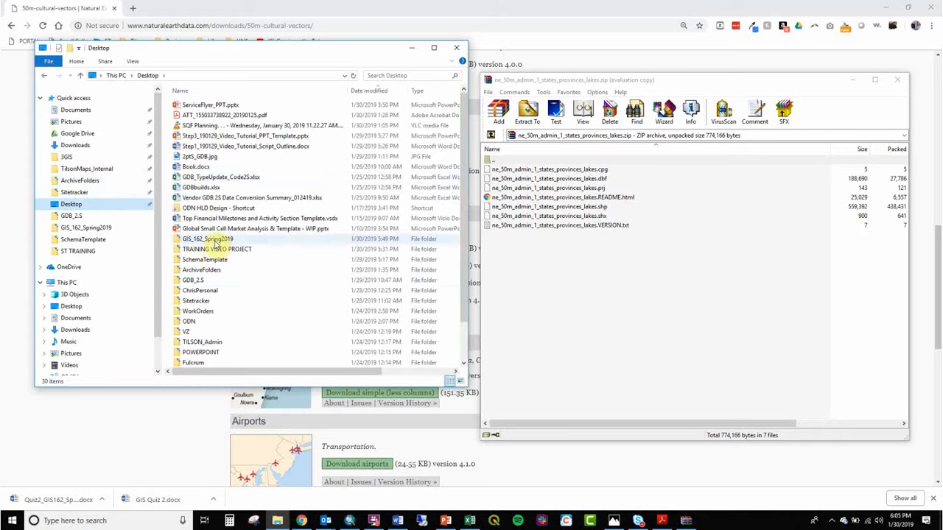
double_click(209, 239)
right_click(211, 230)
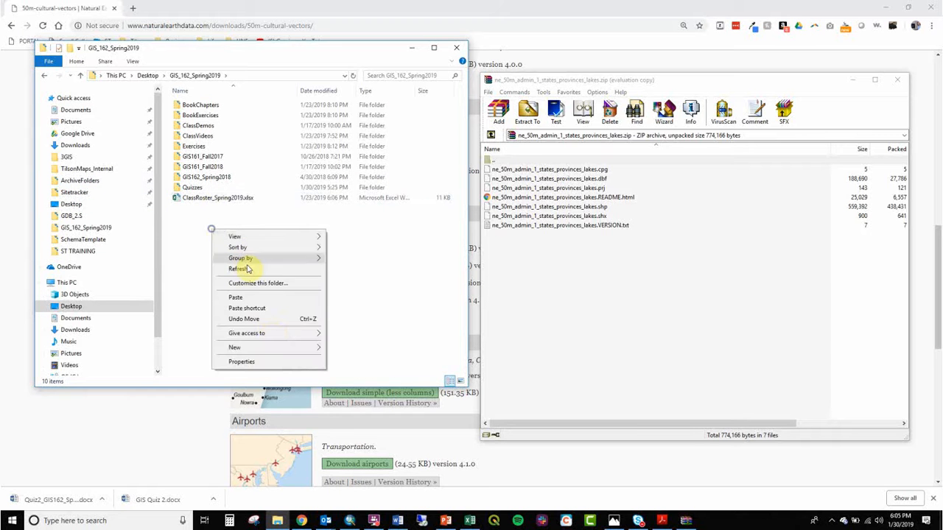
mouse_move(273, 347)
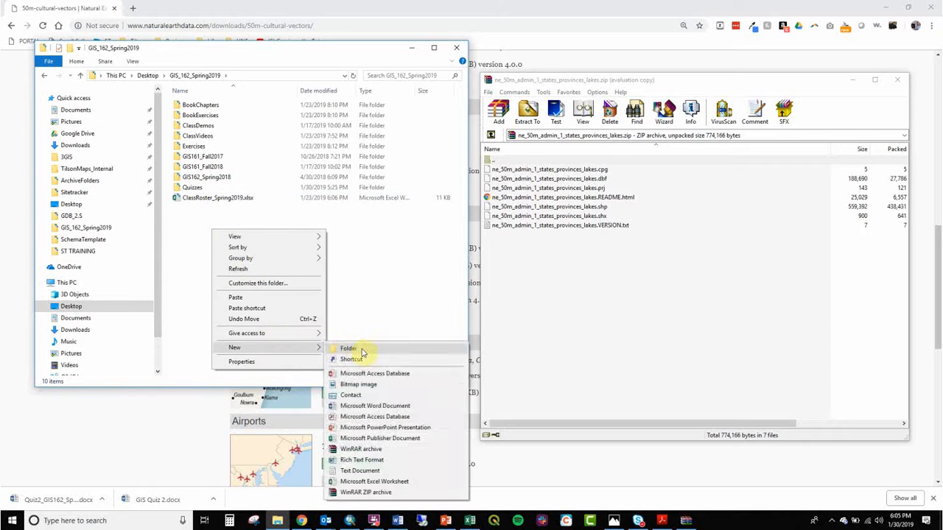
left_click(361, 348)
type("Data")
key("Return")
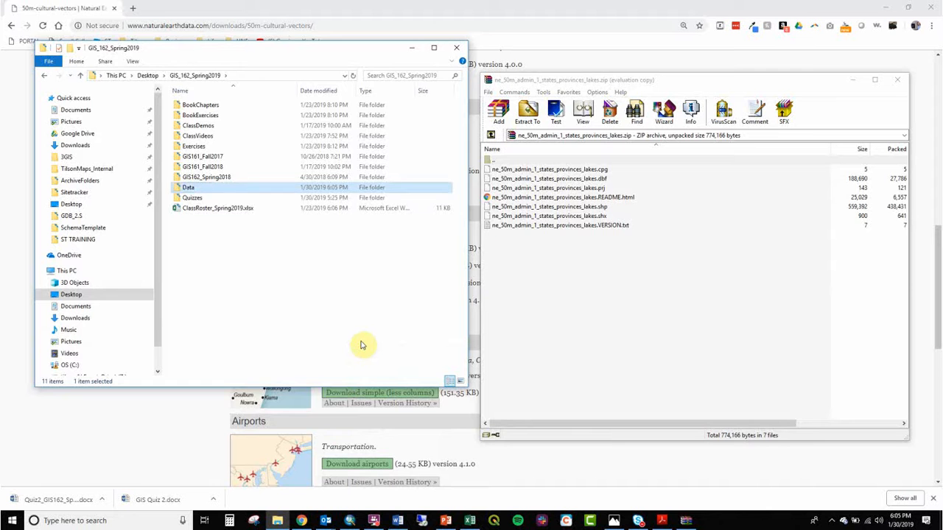
double_click(199, 187)
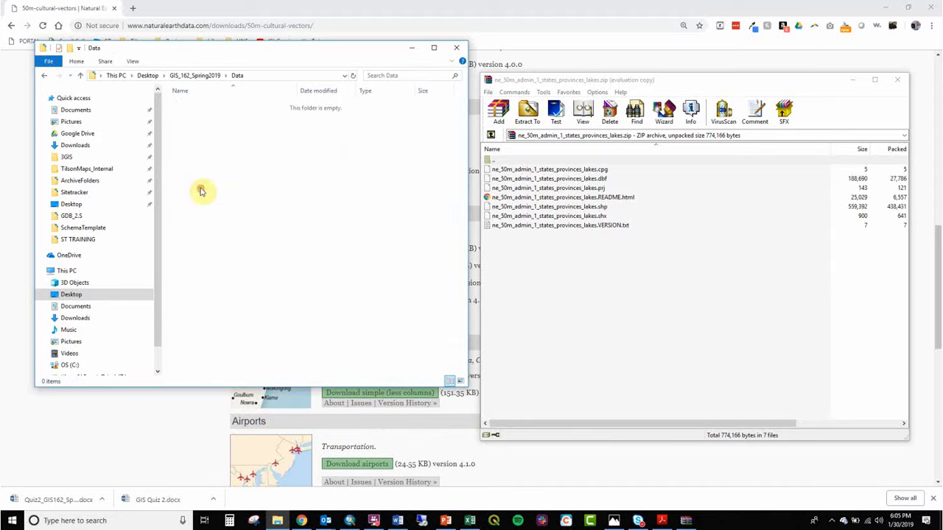
right_click(293, 223)
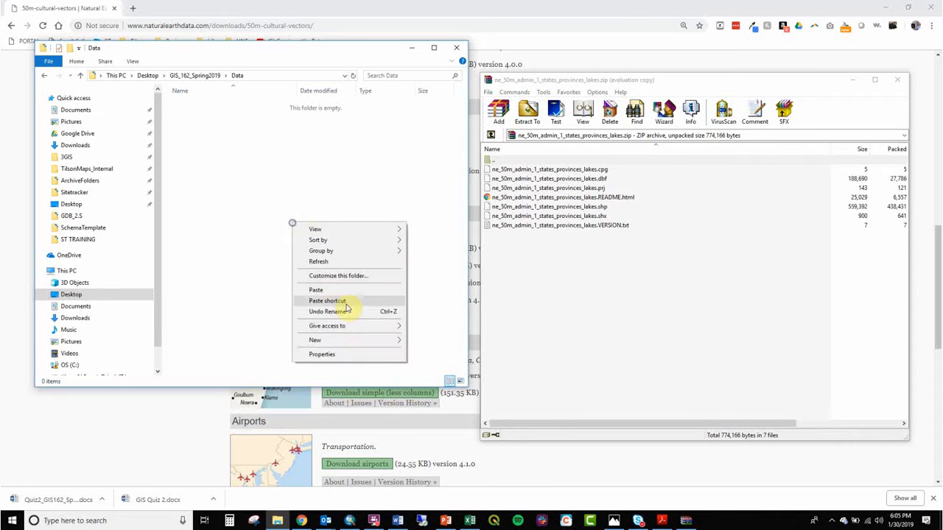
mouse_move(362, 341)
left_click(432, 352)
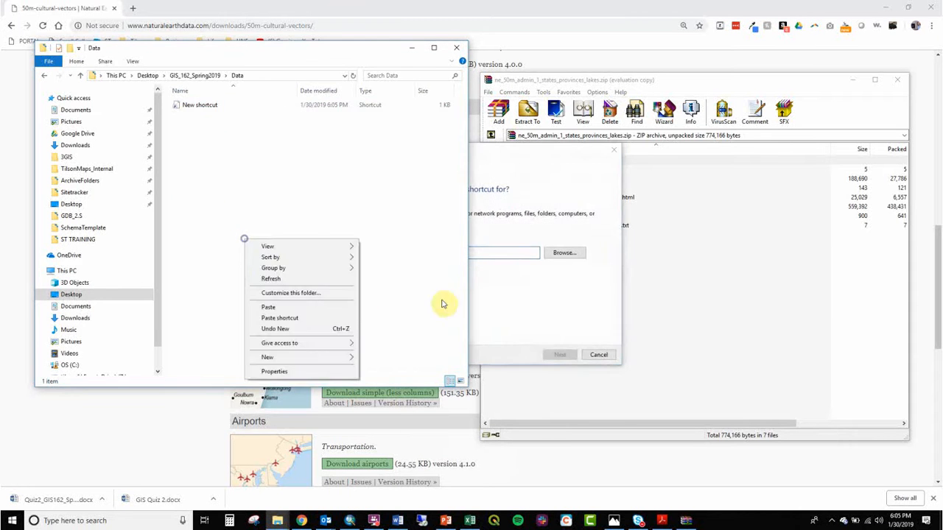
left_click(600, 353)
- Create a subfolder named NaturalEarth inside the Data folder
right_click(291, 236)
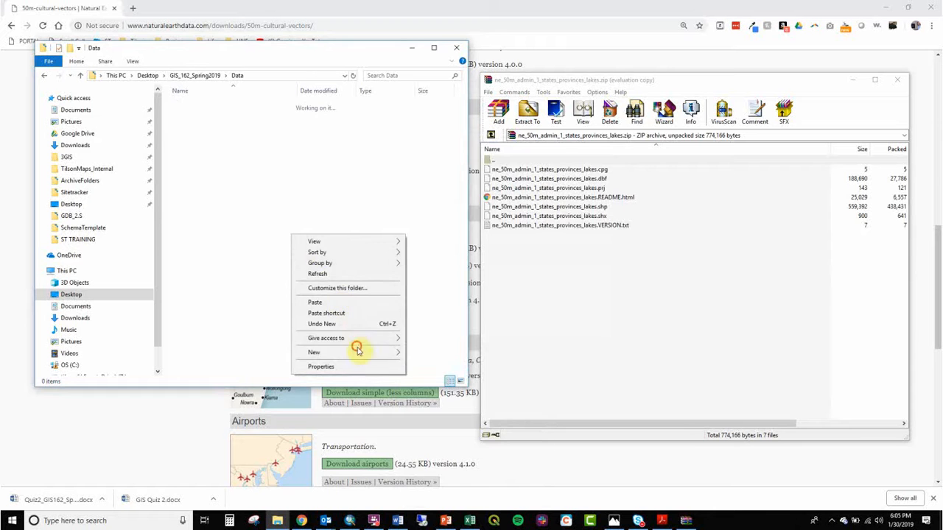
mouse_move(358, 347)
left_click(434, 353)
type("NaturalEarth")
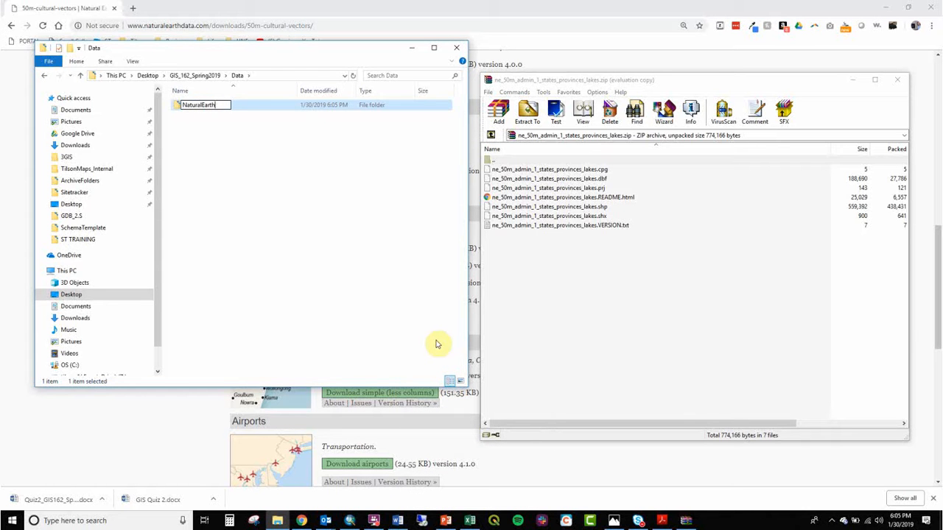
key("Return")
- Extract all files from ne_50m_admin_1_states_provinces_lakes.zip into the NaturalEarth folder and close the archive
double_click(198, 104)
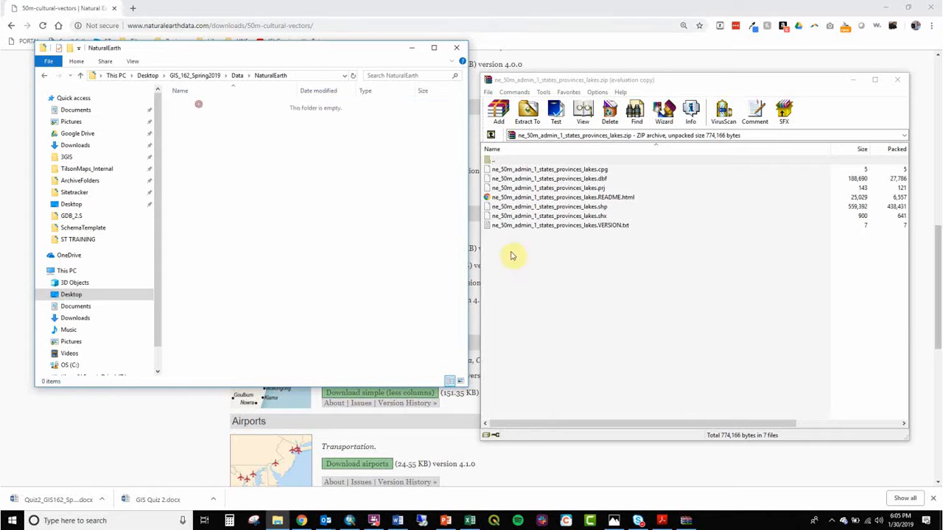
left_click_drag(653, 284, 360, 185)
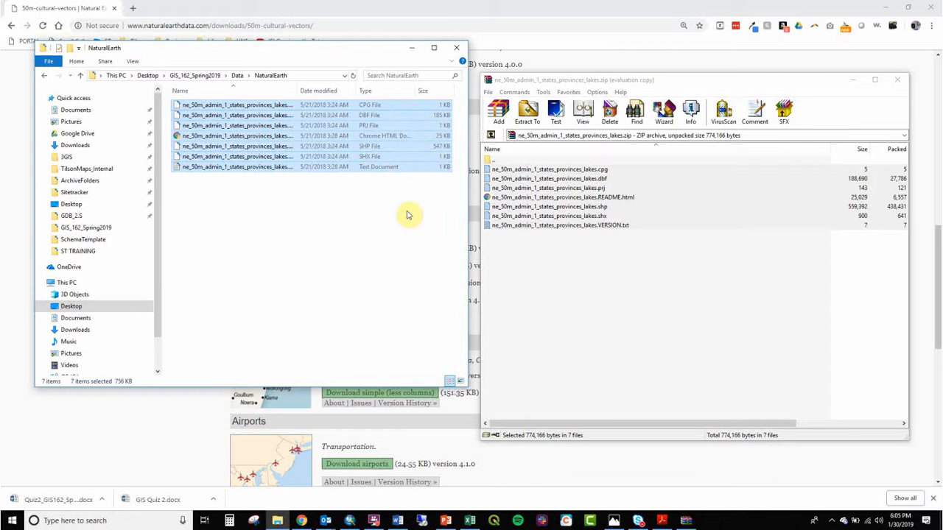
left_click(895, 81)
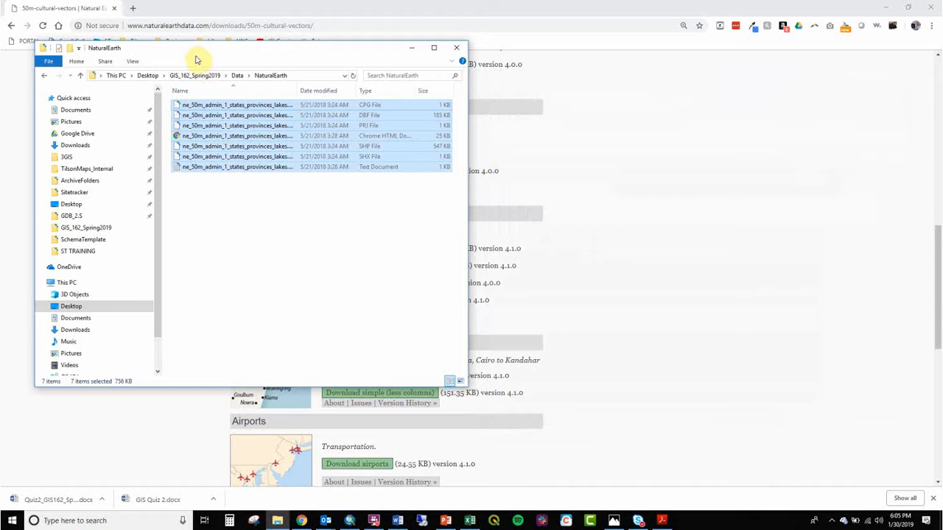
- Switch to ArcMap and add the ne_50m_admin_1_states_provinces_lakes shapefile from Desktop\GIS_162_Spring2019\Data\NaturalEarth to the map
left_click(350, 521)
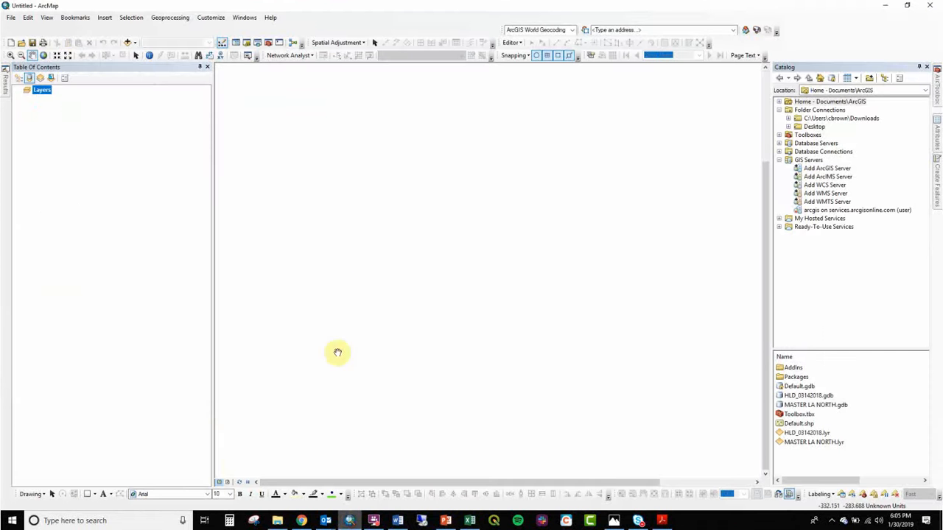
left_click(789, 127)
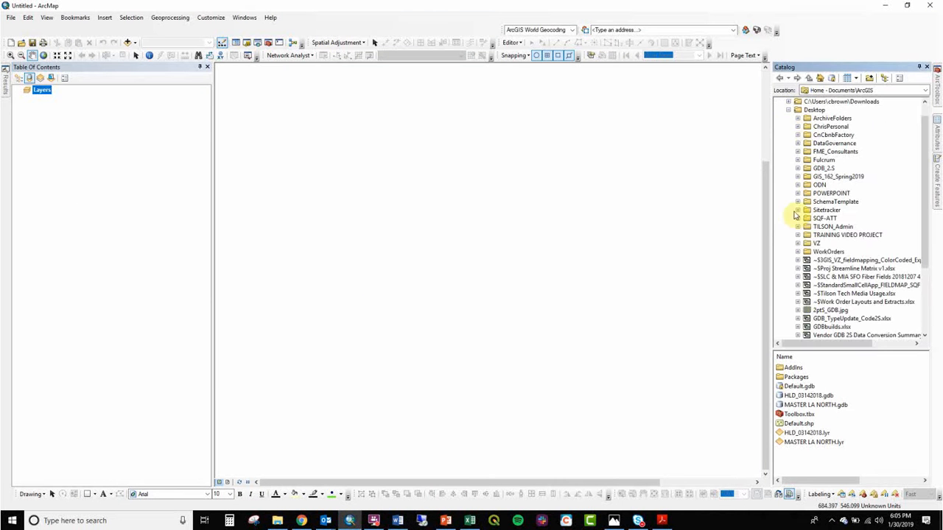
left_click(798, 177)
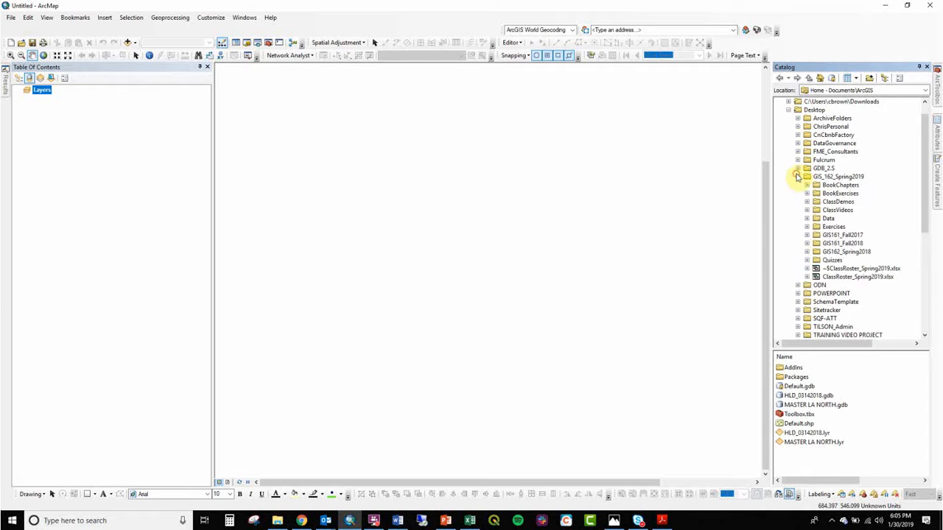
left_click(807, 219)
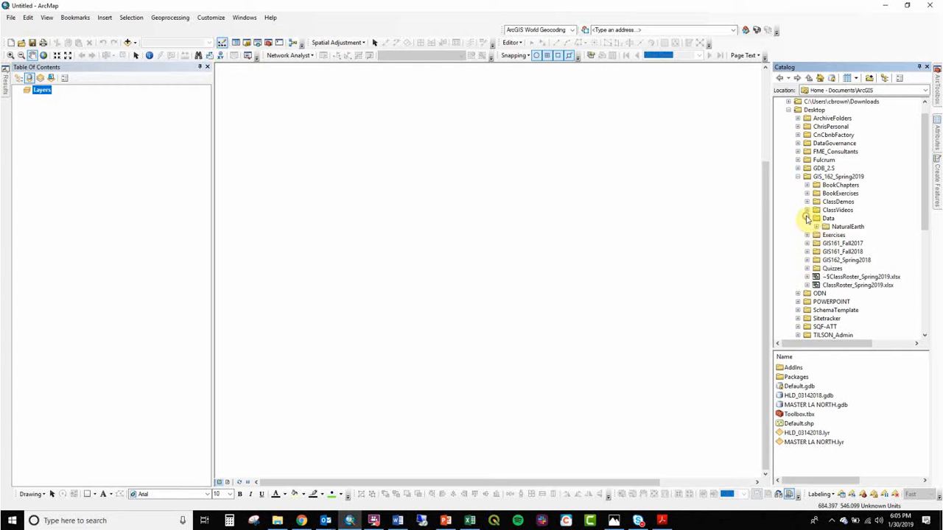
left_click(817, 227)
left_click(877, 235)
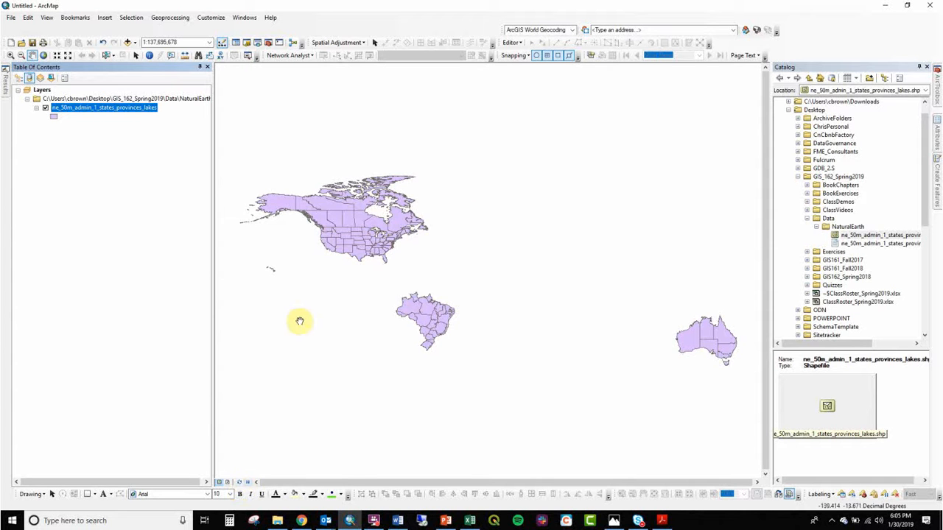
- Frame the states and provinces layer on North America at a scale of 1:40,000,000
left_click_drag(330, 302, 462, 333)
scroll(452, 238, "up", 3)
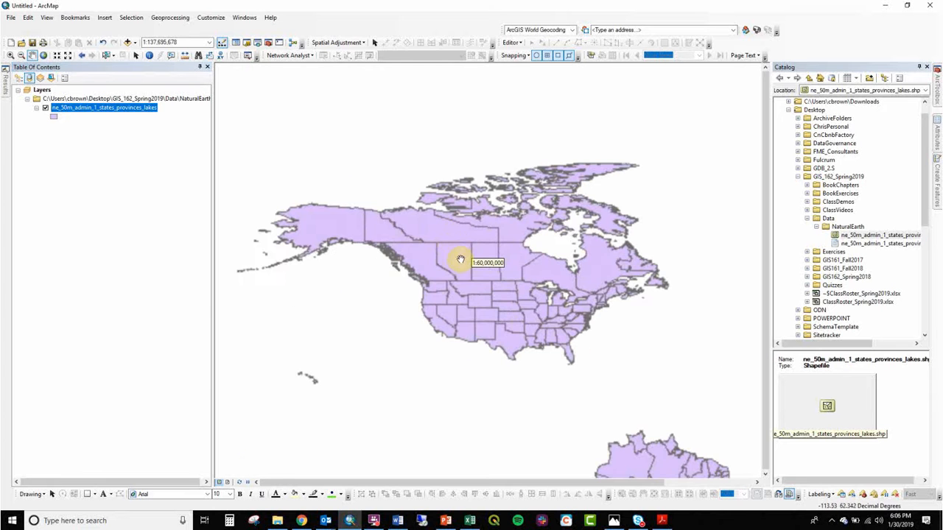
left_click_drag(497, 307, 474, 274)
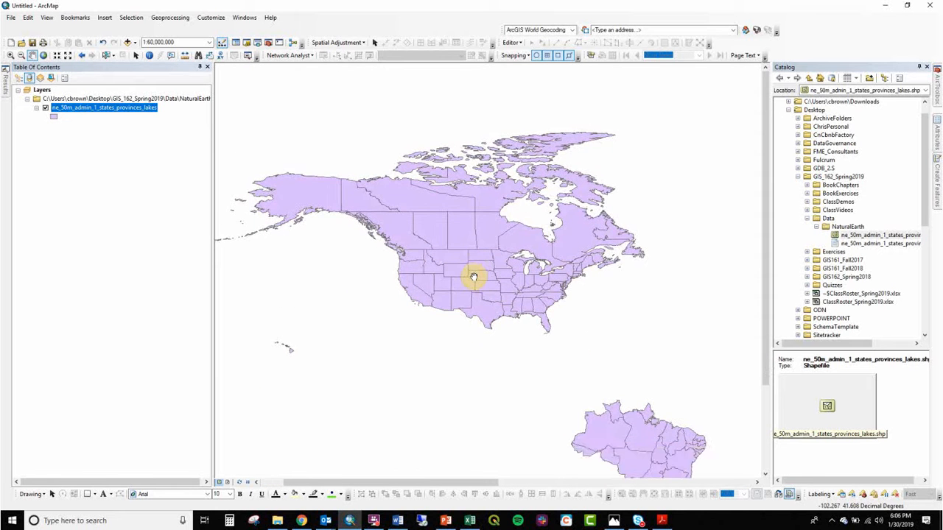
scroll(475, 274, "up", 1)
scroll(476, 277, "up", 1)
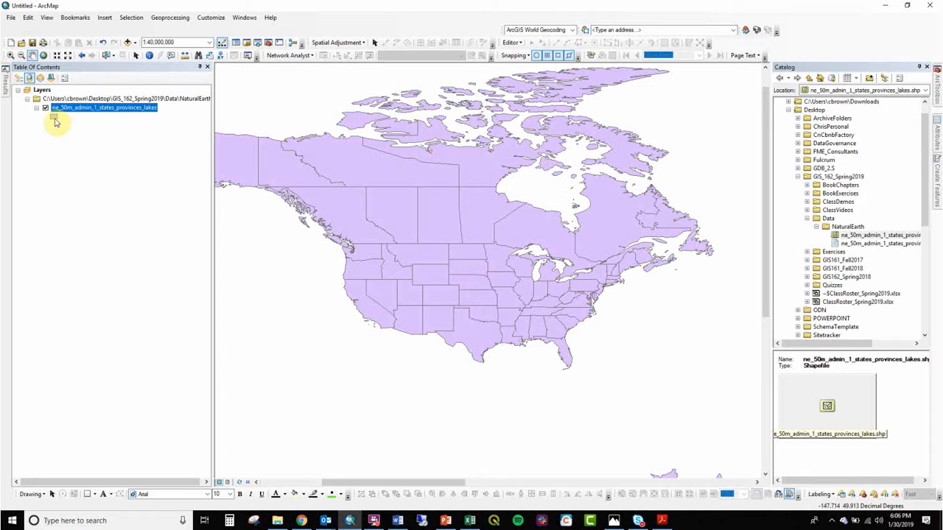
double_click(92, 111)
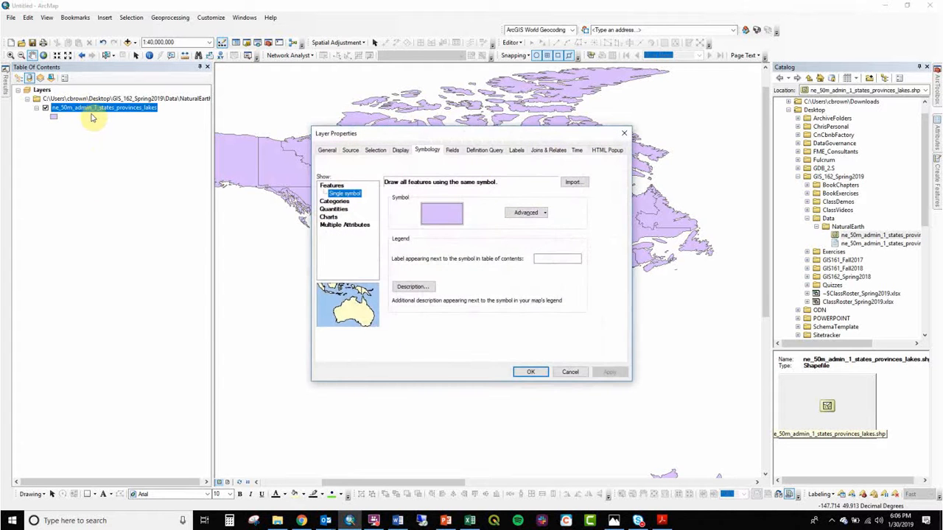
left_click(490, 150)
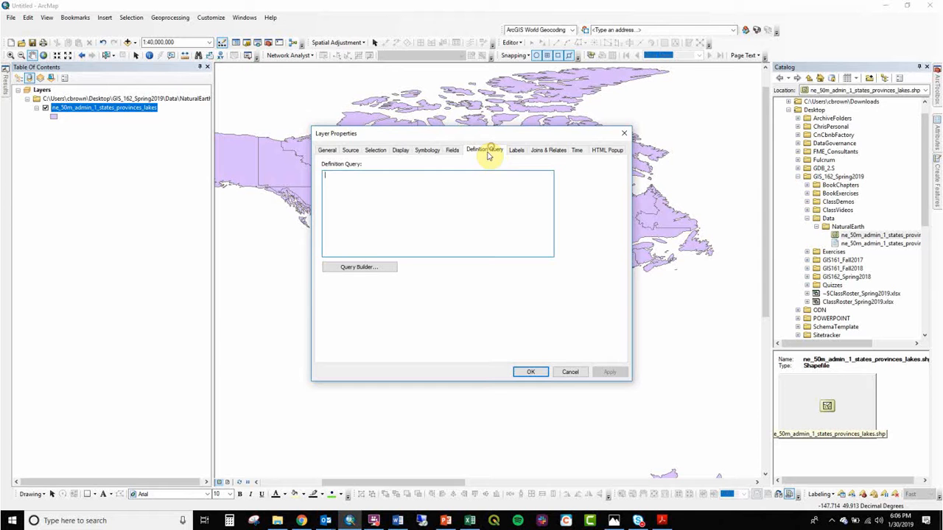
left_click(364, 268)
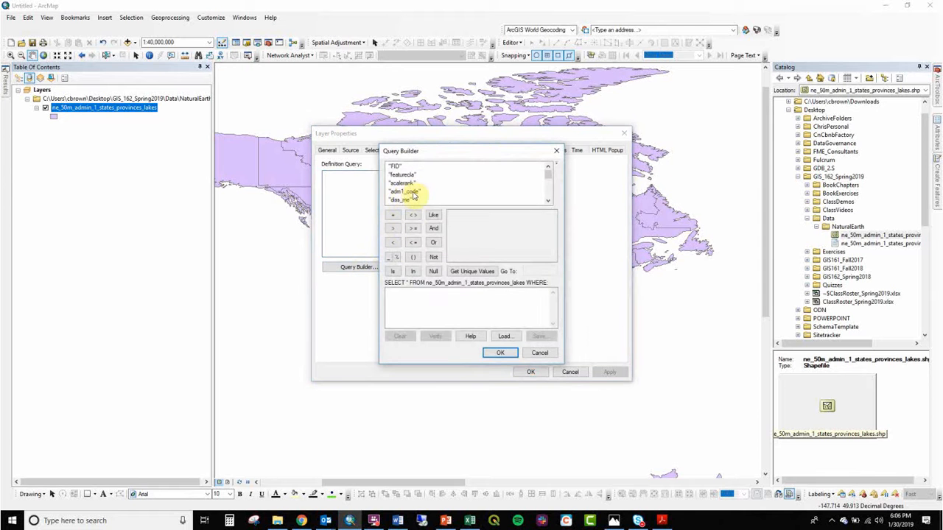
left_click(549, 202)
left_click(550, 202)
left_click(549, 202)
left_click(549, 202)
left_click(549, 201)
left_click(550, 202)
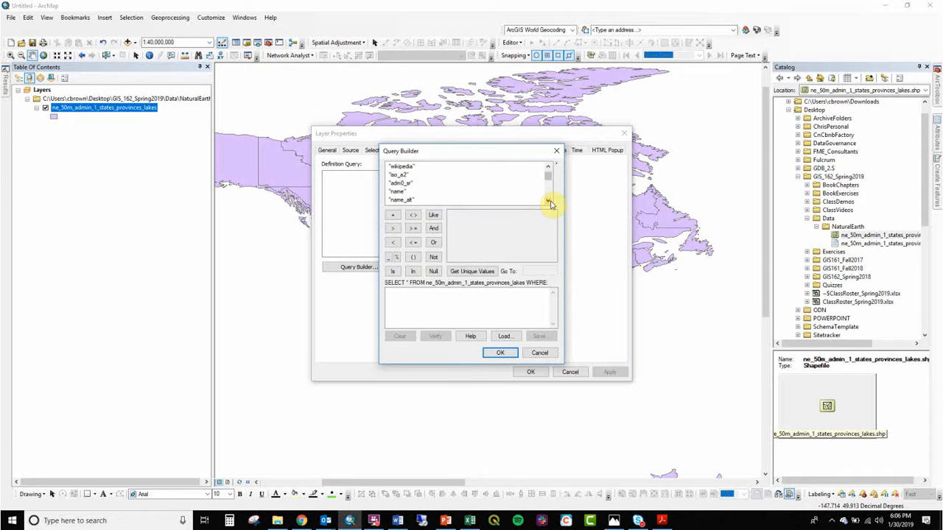
left_click(550, 202)
left_click(550, 202)
left_click(550, 202)
left_click(550, 201)
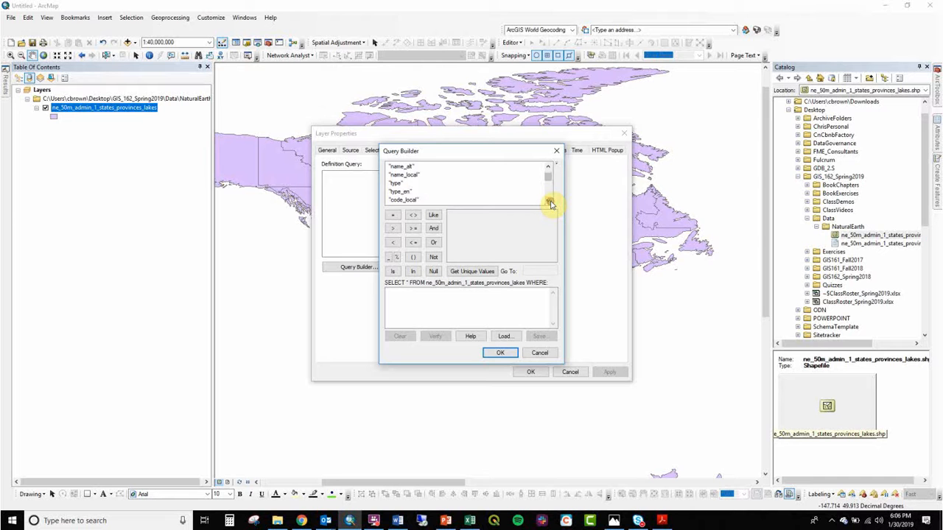
left_click(549, 202)
left_click(550, 202)
left_click(550, 202)
left_click(550, 201)
left_click(549, 202)
left_click(550, 202)
left_click(549, 202)
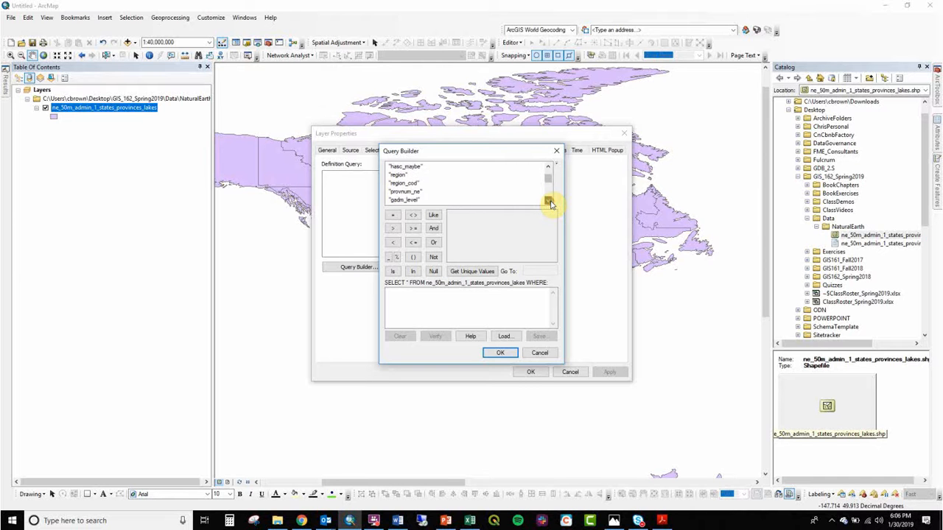
left_click(550, 202)
left_click(550, 202)
left_click(550, 202)
left_click(550, 202)
left_click(550, 202)
left_click(550, 202)
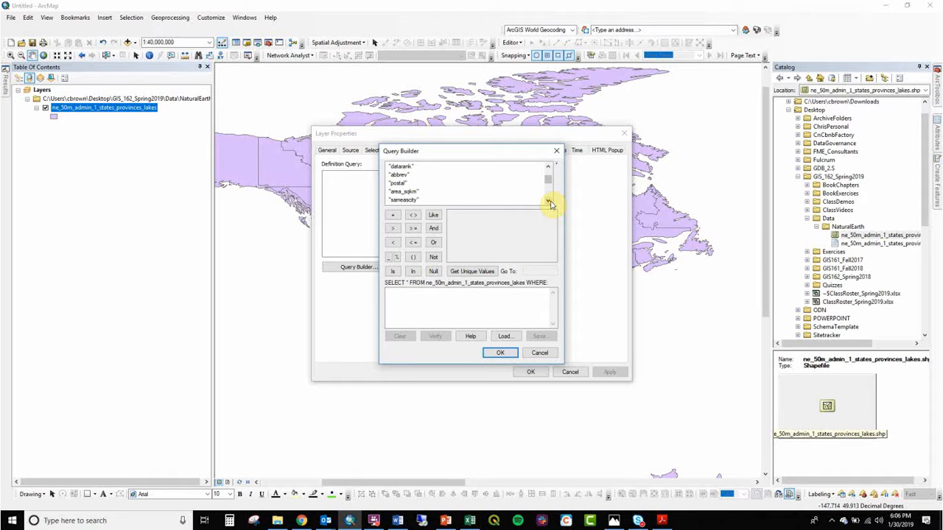
left_click(556, 152)
left_click(623, 135)
- Open the states and provinces layer's attribute table, enlarge it and look through its columns for a country field
right_click(95, 110)
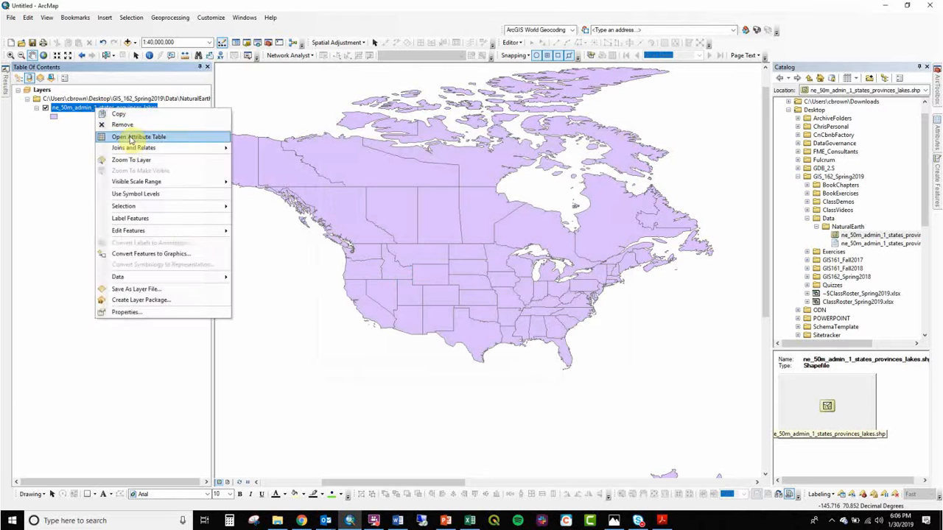
left_click(132, 136)
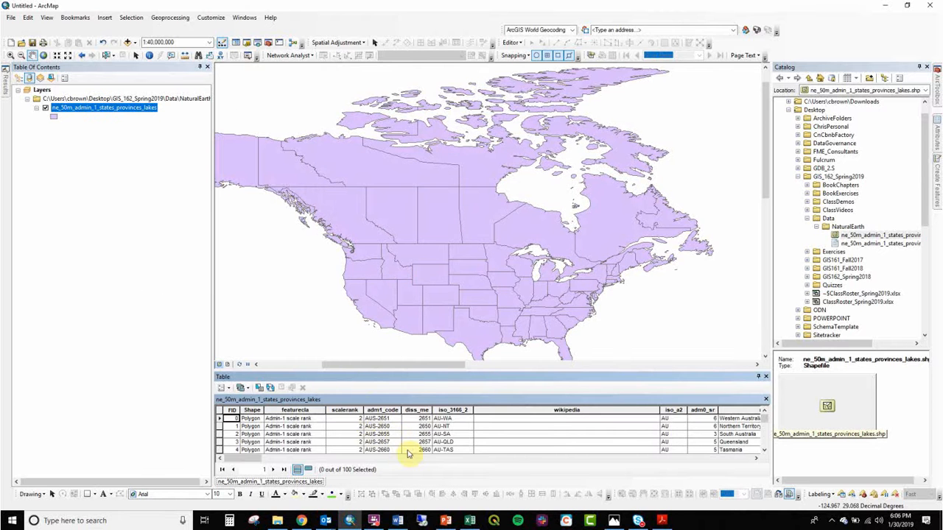
left_click(513, 461)
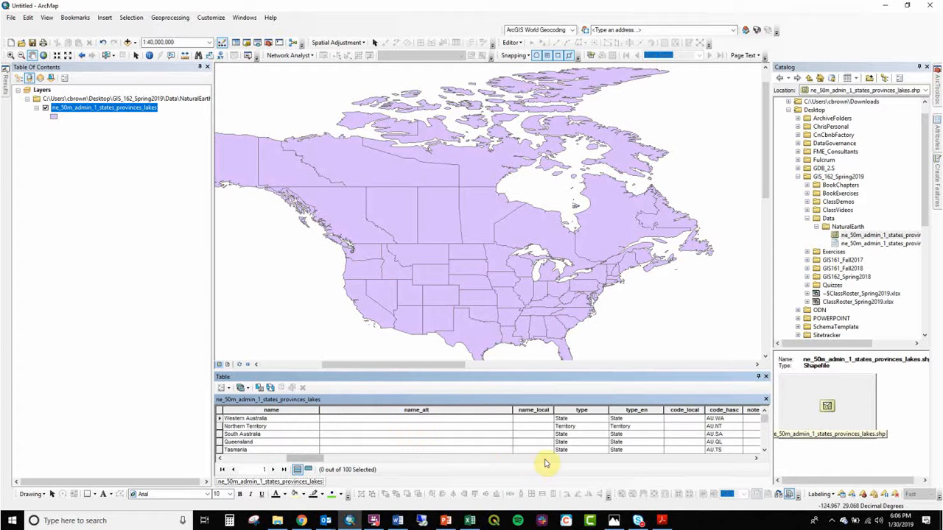
left_click(544, 463)
left_click(564, 463)
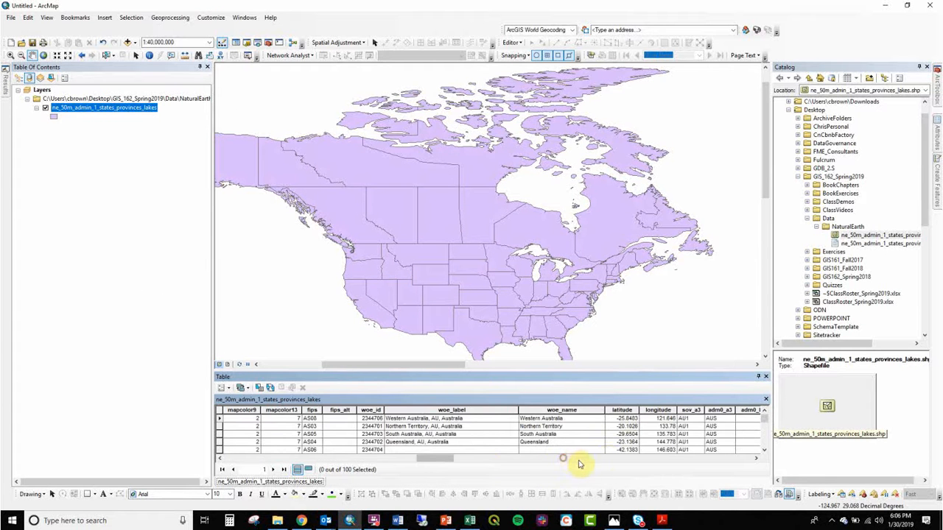
left_click(610, 459)
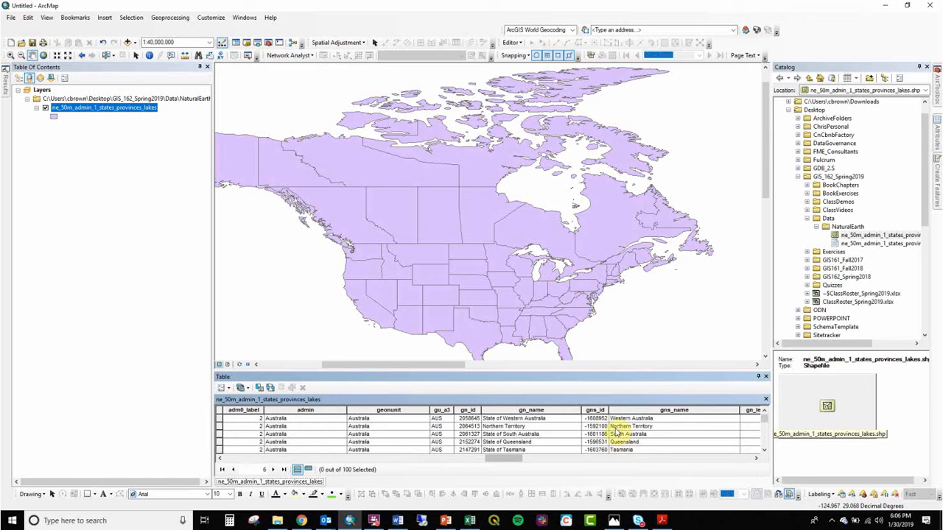
left_click_drag(628, 370, 600, 247)
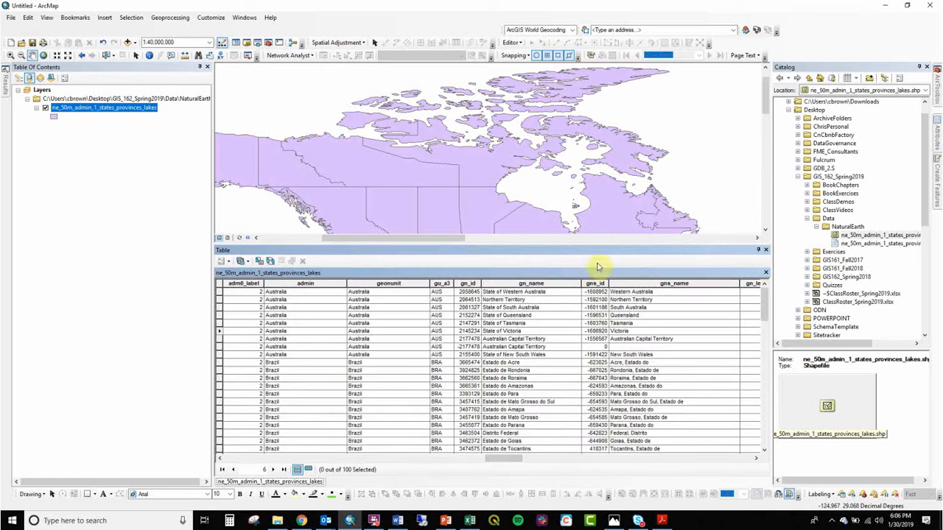
left_click_drag(505, 462, 518, 457)
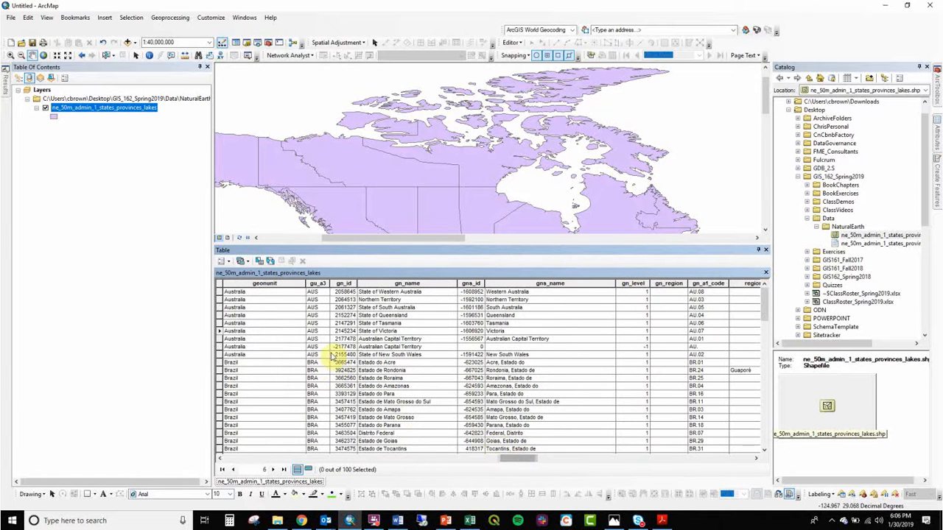
- Sort the attribute table by gu_a3 in descending order, check the geonunit values for the US states and close the table
left_click(318, 284)
double_click(317, 283)
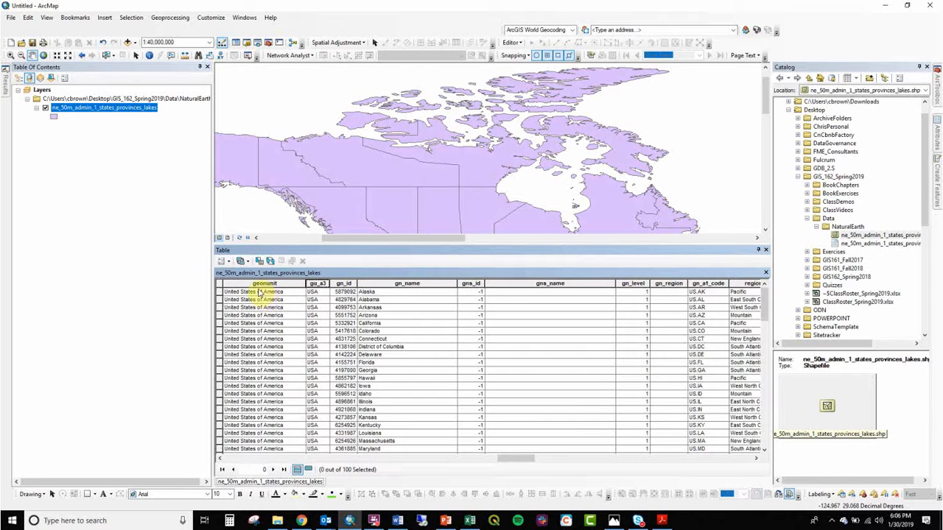
left_click(262, 315)
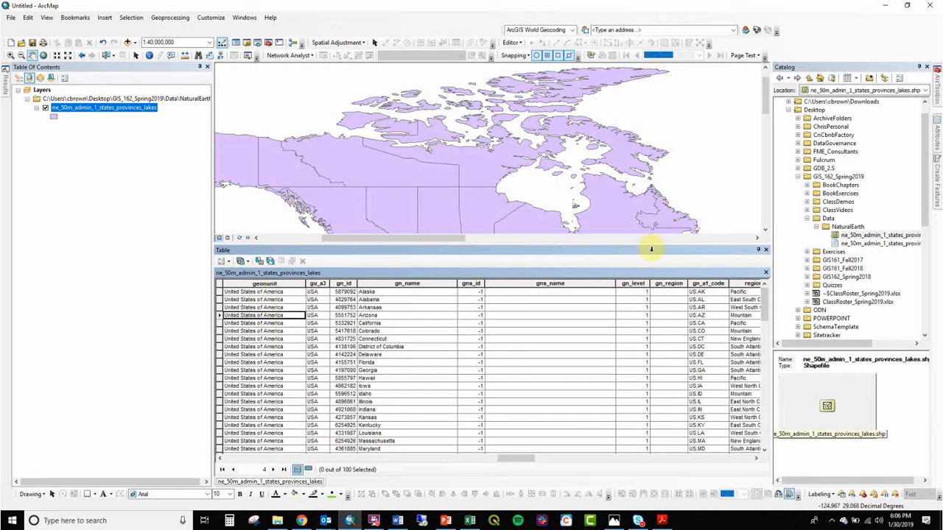
left_click(765, 250)
- Start building a definition query for the states and provinces layer with the geonunit field
double_click(124, 111)
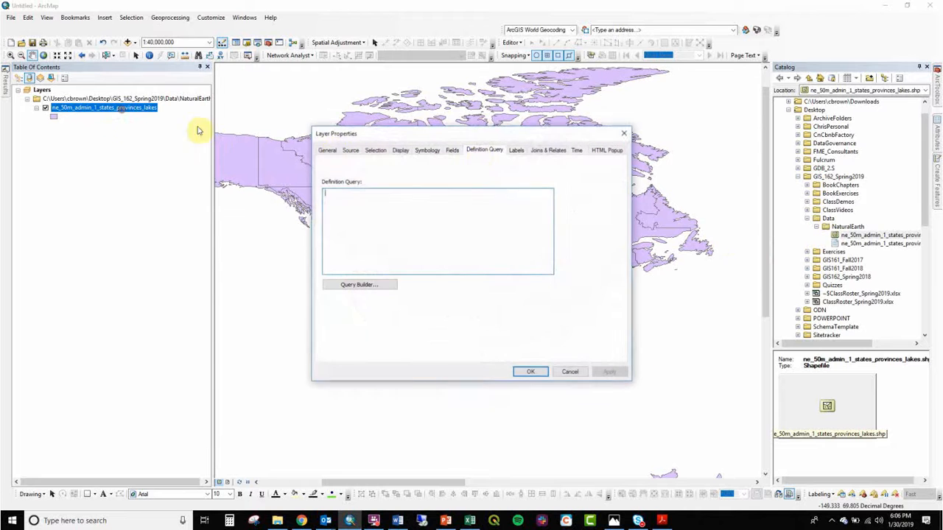
left_click(372, 287)
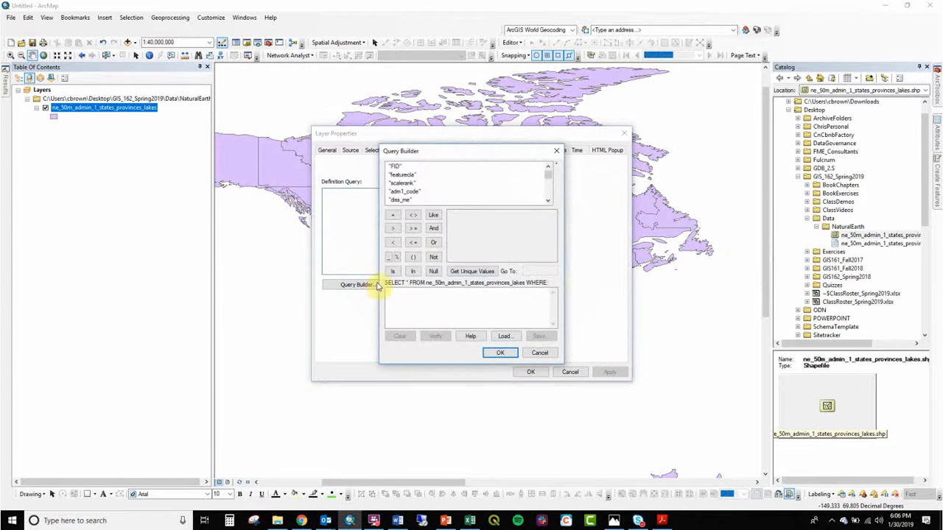
scroll(548, 196, "down", 3)
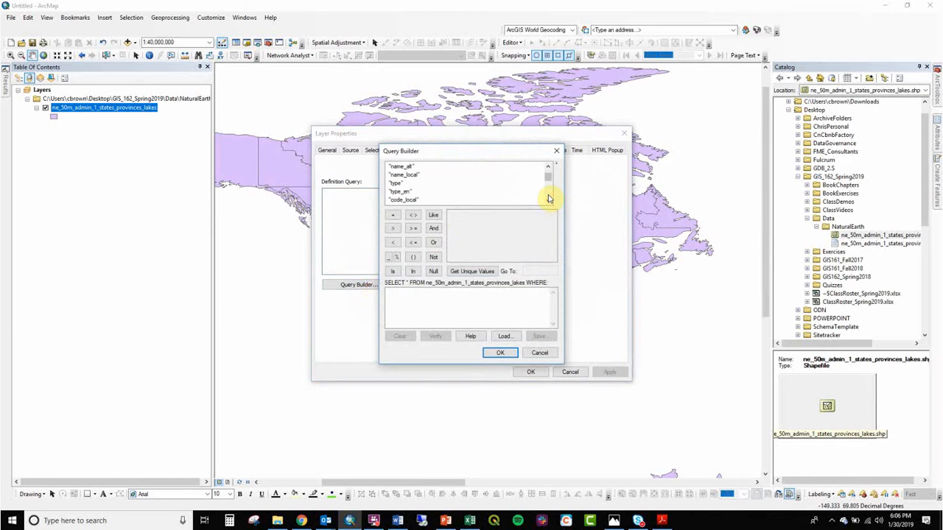
scroll(548, 196, "down", 4)
scroll(548, 197, "down", 3)
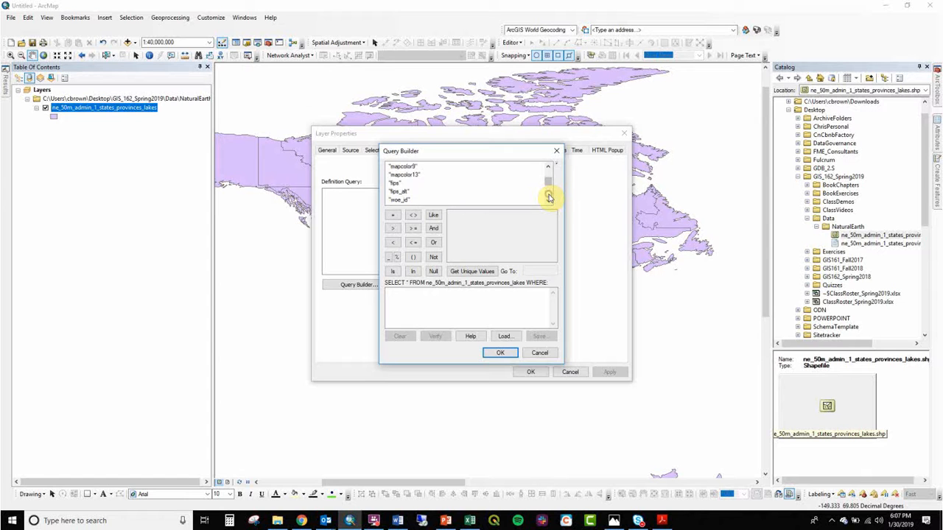
scroll(548, 198, "up", 5)
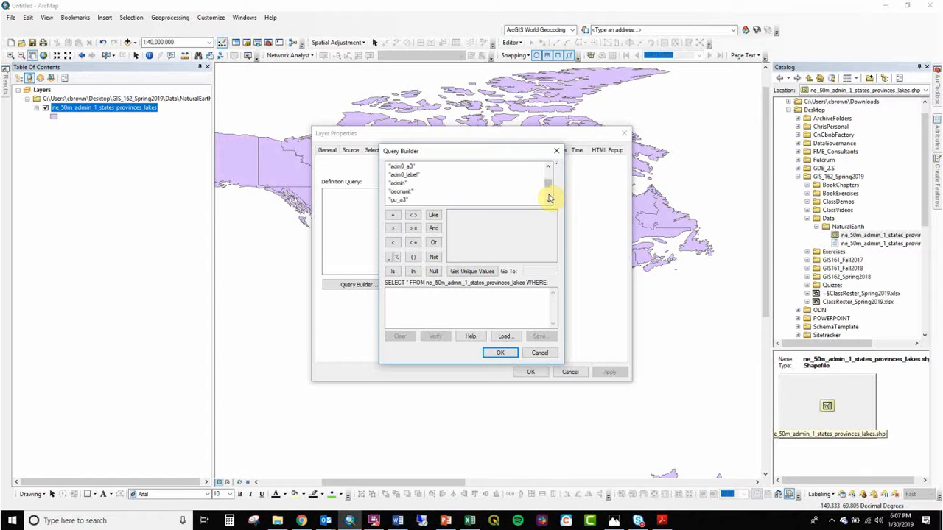
scroll(548, 184, "up", 3)
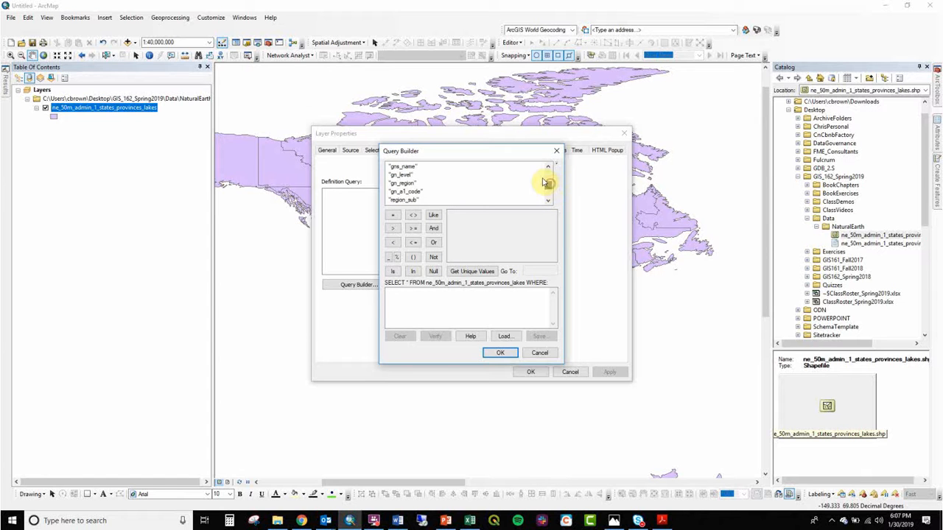
scroll(417, 185, "up", 1)
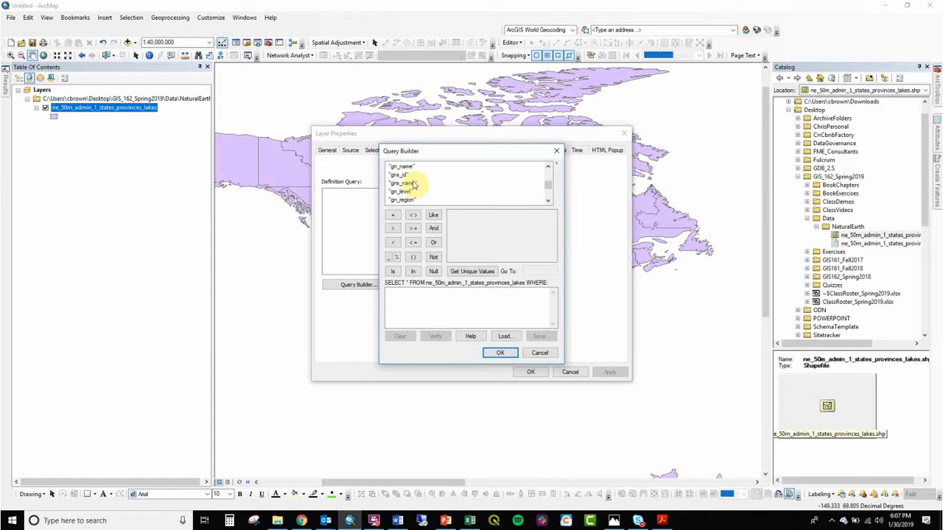
left_click(549, 166)
left_click(549, 165)
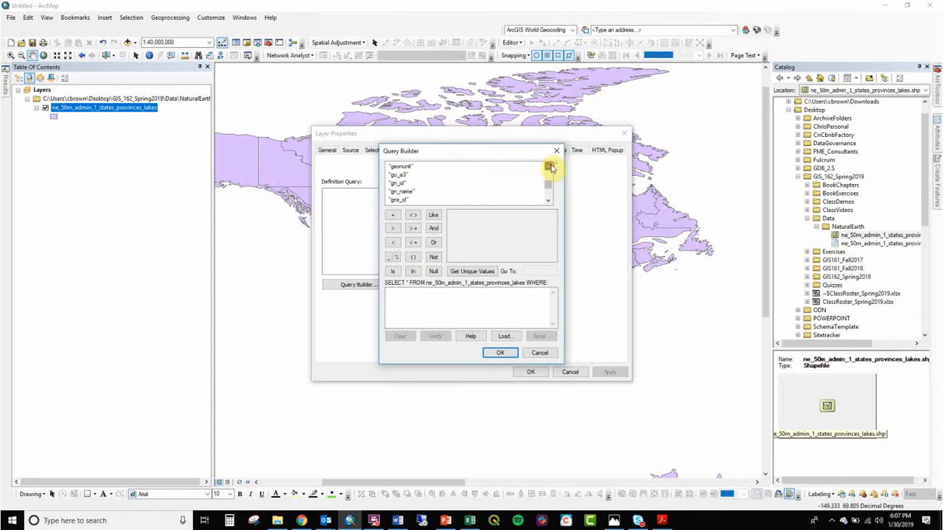
left_click(549, 166)
double_click(402, 175)
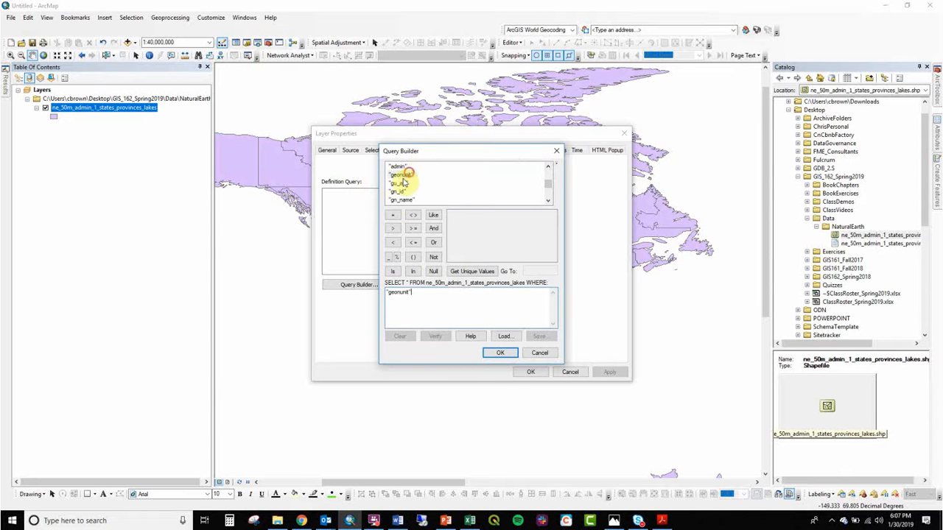
- Complete the definition query as "geonunit" = 'United States of America' and apply it to the layer
left_click(398, 215)
left_click(465, 271)
double_click(465, 240)
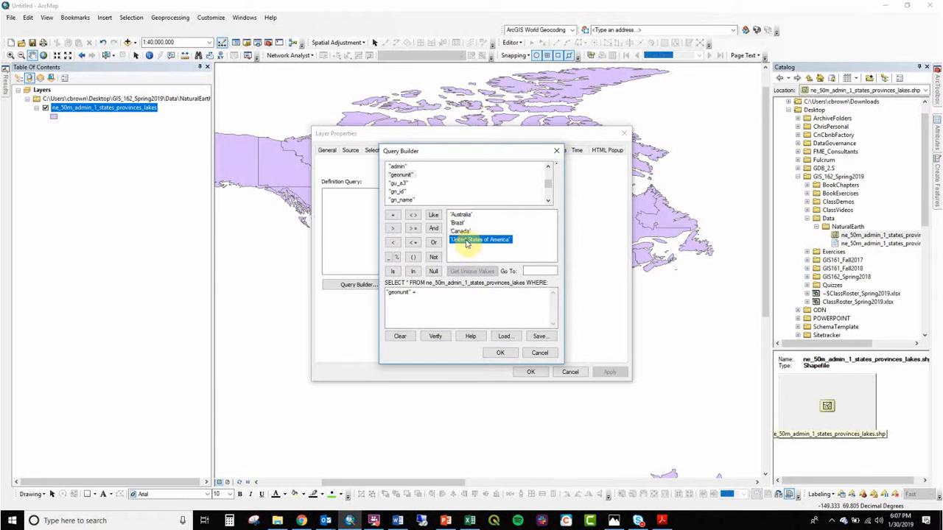
left_click(500, 352)
left_click(528, 372)
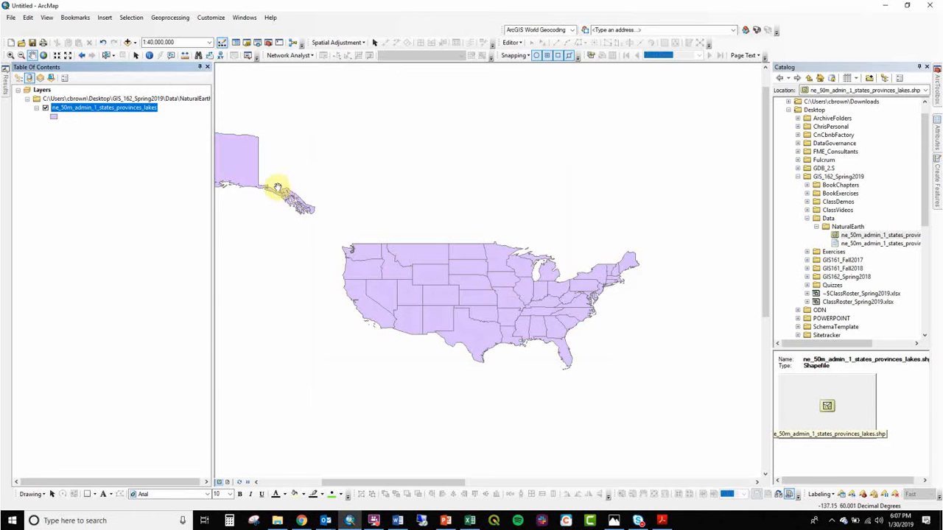
- List the table of contents by drawing order
left_click(18, 78)
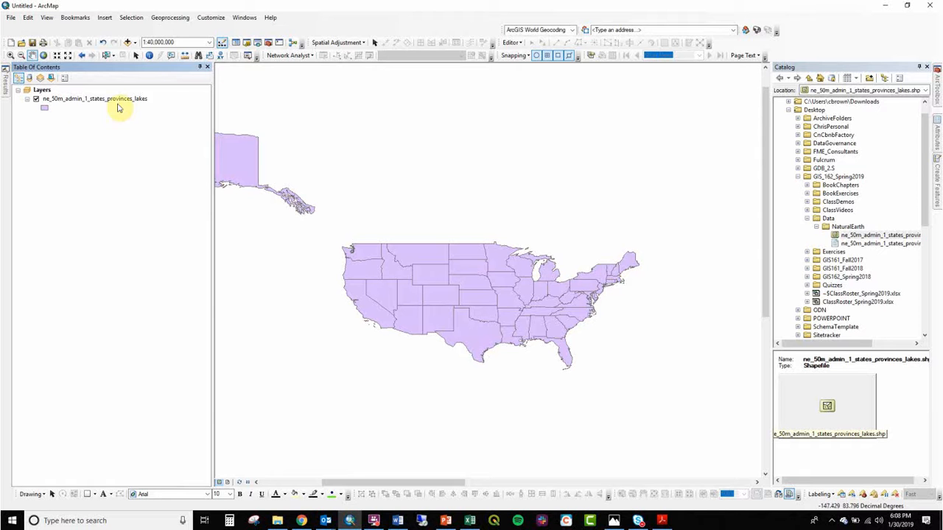
double_click(42, 90)
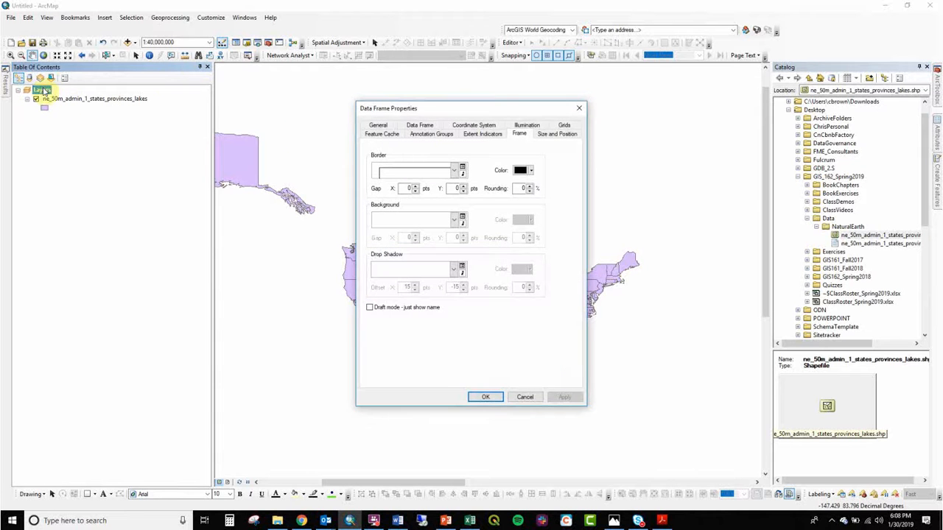
left_click(578, 109)
left_click(40, 90)
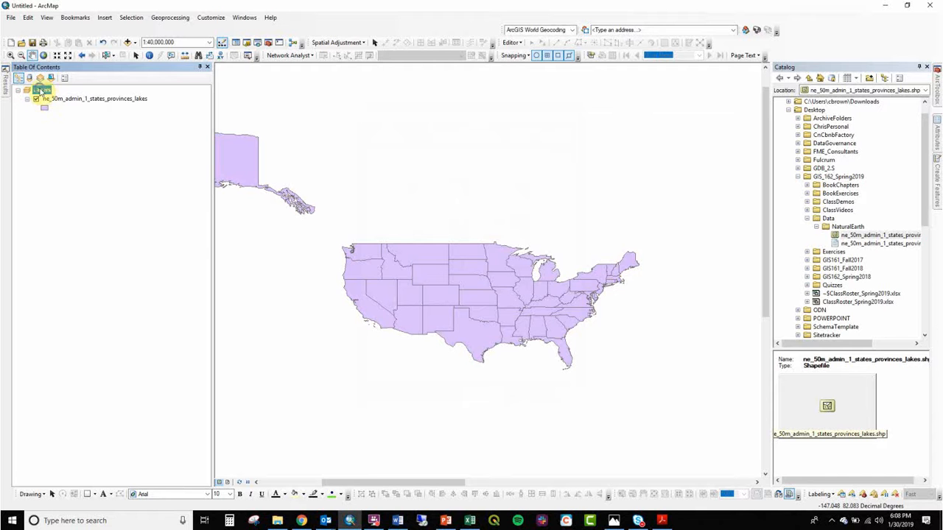
right_click(39, 90)
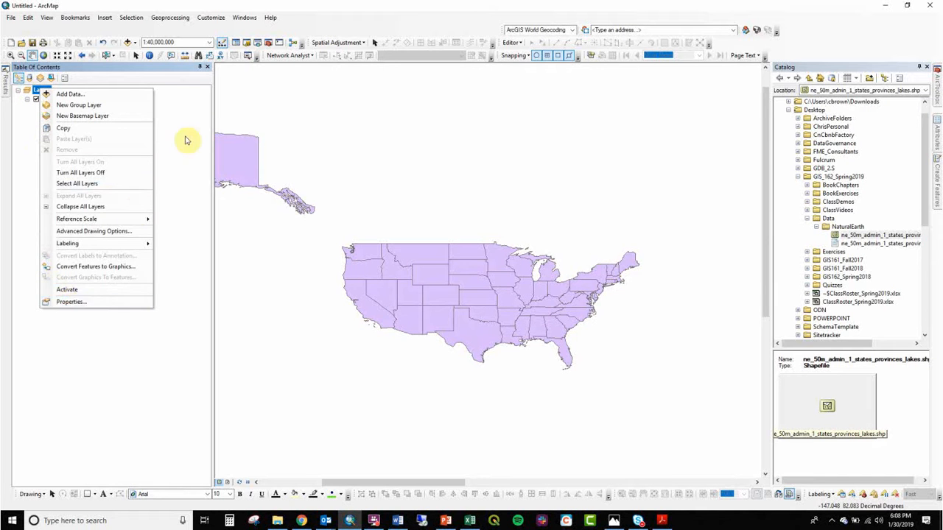
left_click(192, 105)
- Set the data frame's coordinate system to USA Contiguous Albers Equal Area Conic and view the reprojected states
double_click(41, 90)
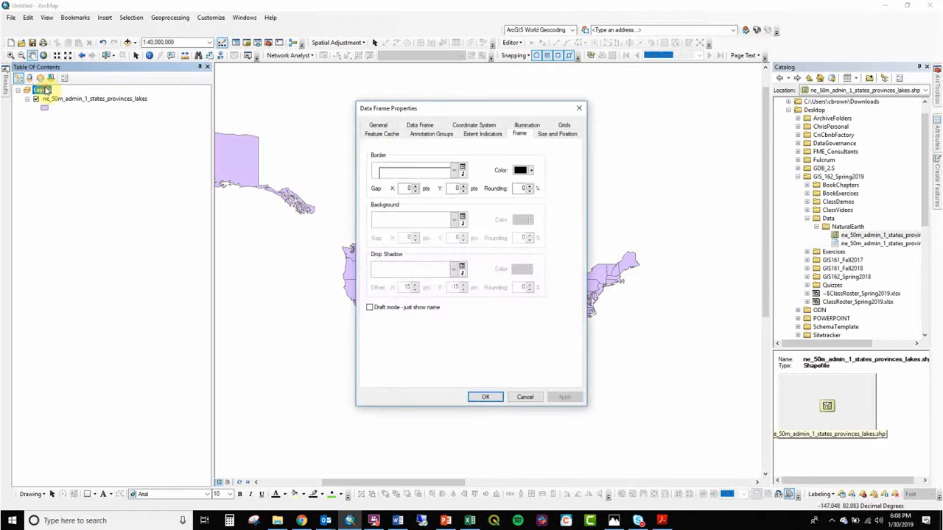
left_click(464, 126)
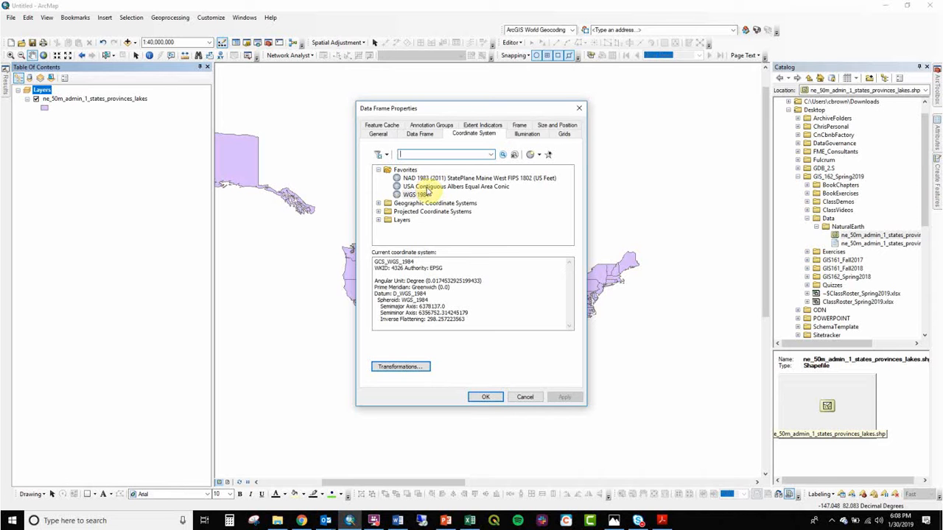
left_click(426, 189)
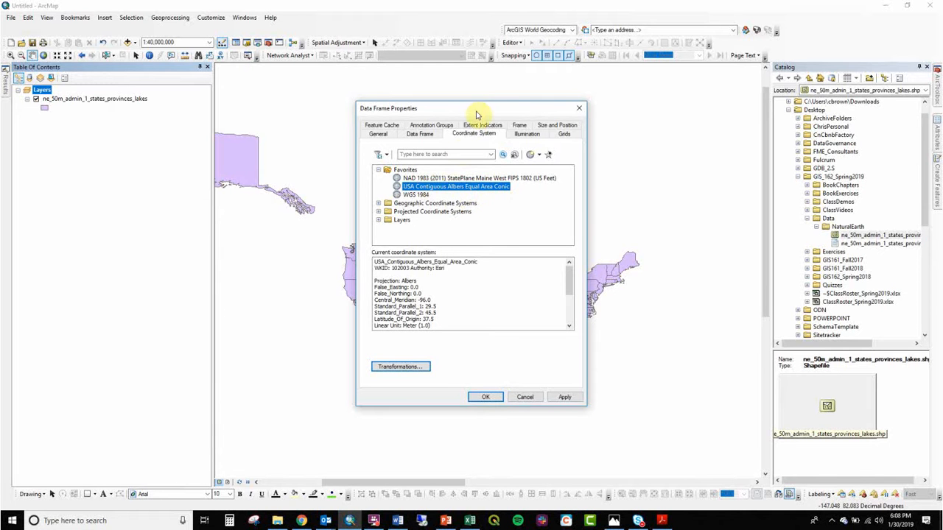
left_click_drag(476, 115, 202, 144)
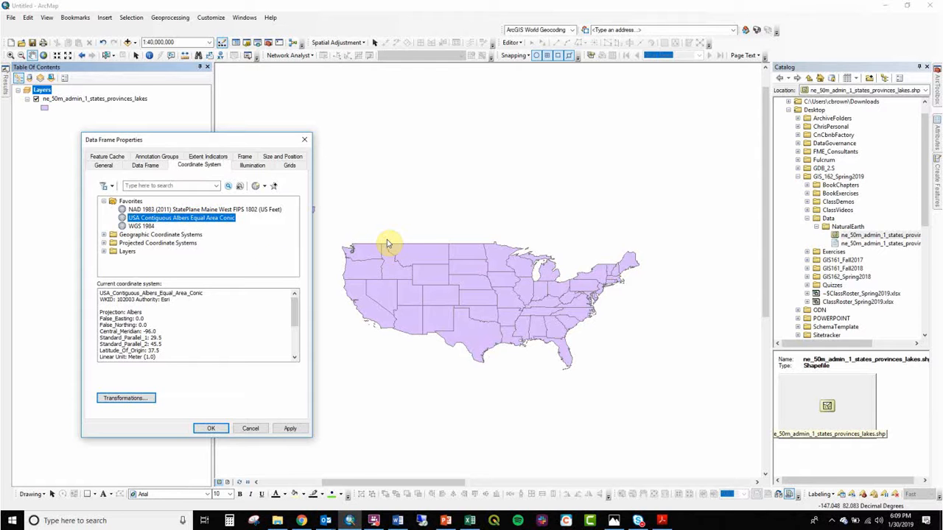
left_click(211, 429)
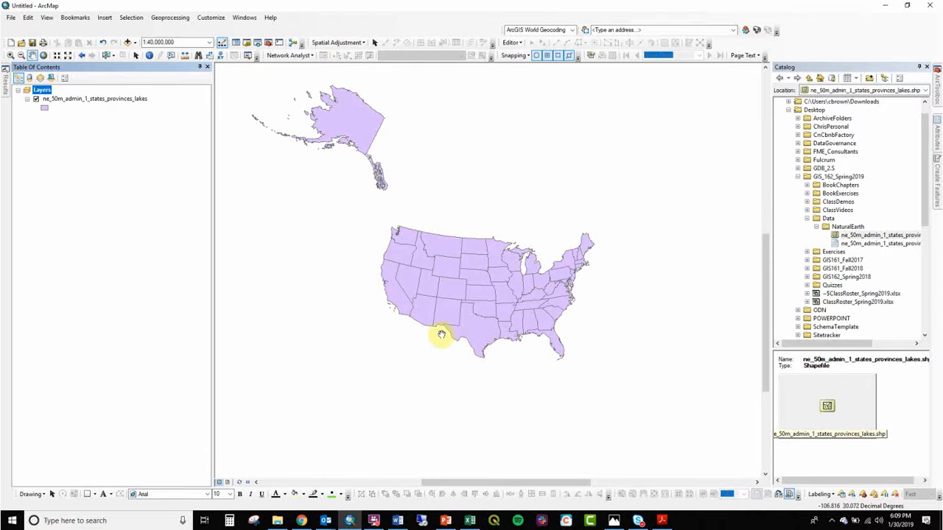
left_click_drag(447, 330, 431, 333)
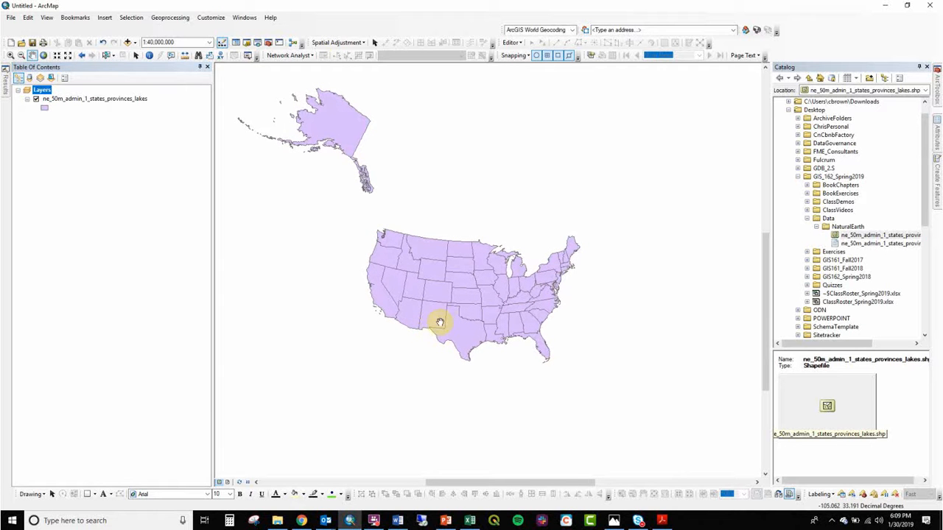
left_click(11, 55)
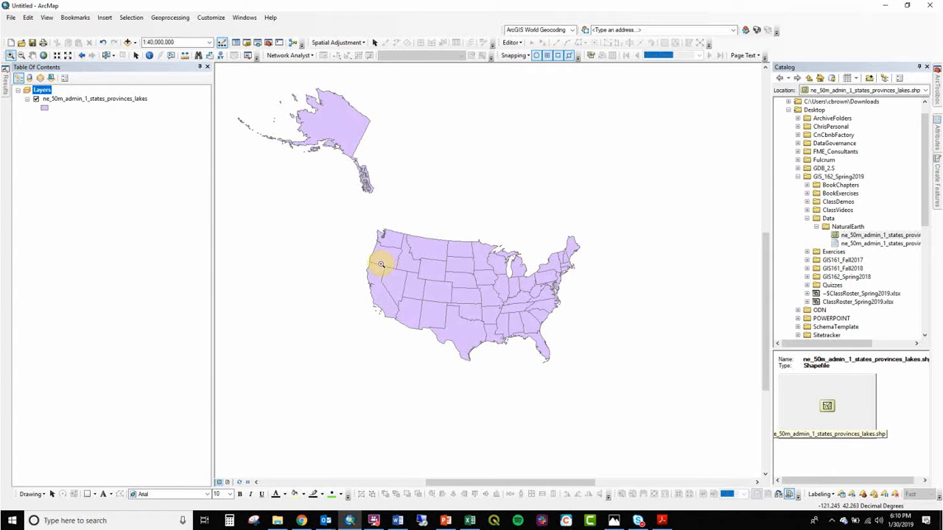
- Search the data frame's coordinate systems for "canada" and examine the continental options Canada Lambert Conformal Conic and NAD 1983 CSRS Canada Atlas Lambert
double_click(42, 90)
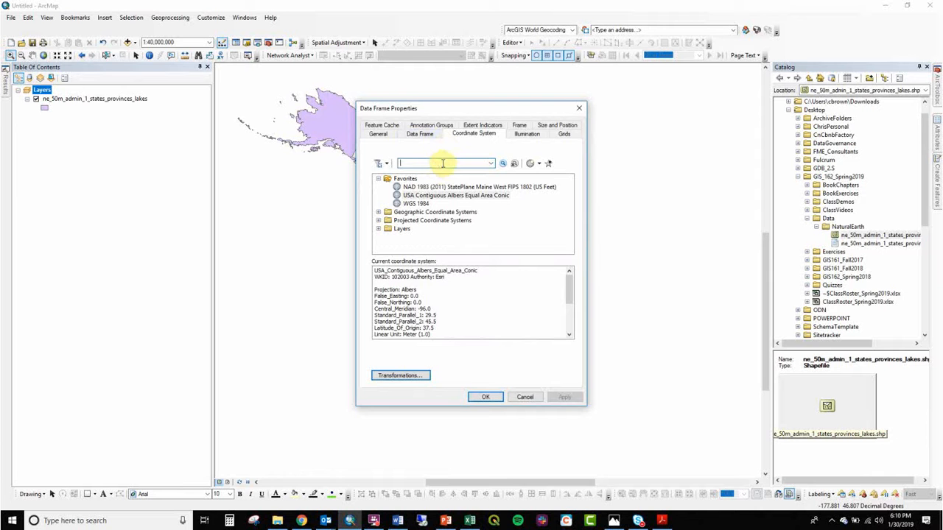
type("canada")
key("Return")
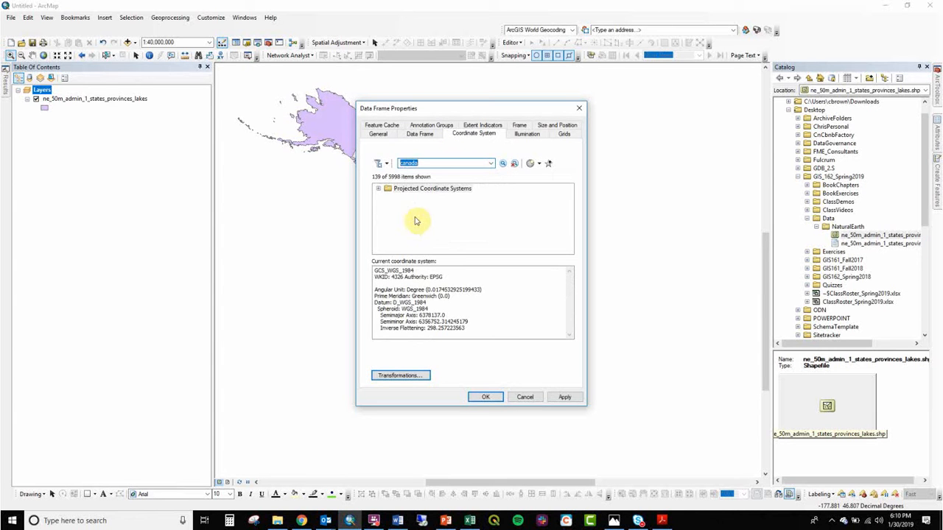
left_click(378, 189)
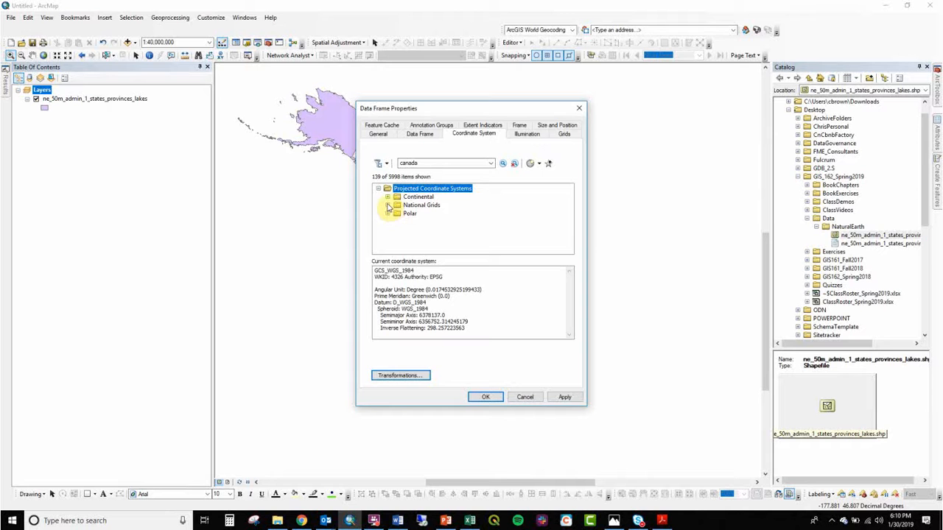
left_click(388, 197)
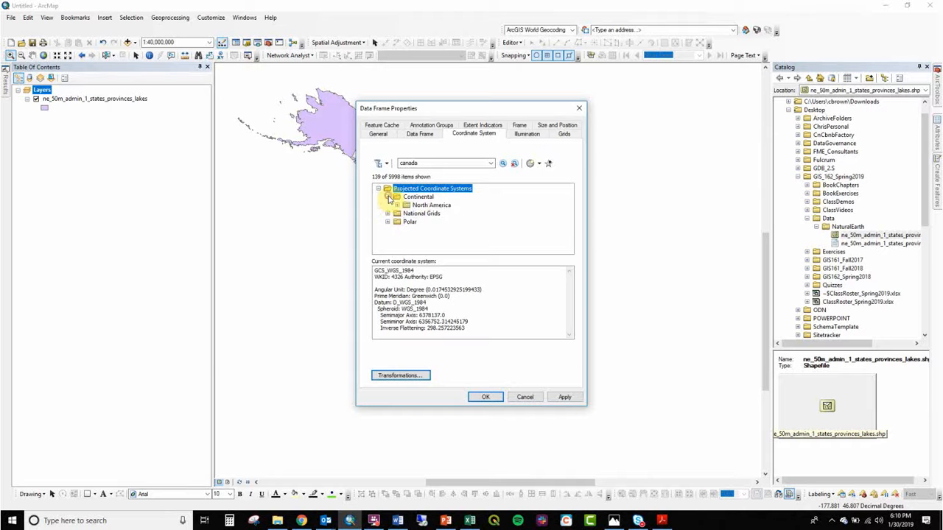
left_click(397, 205)
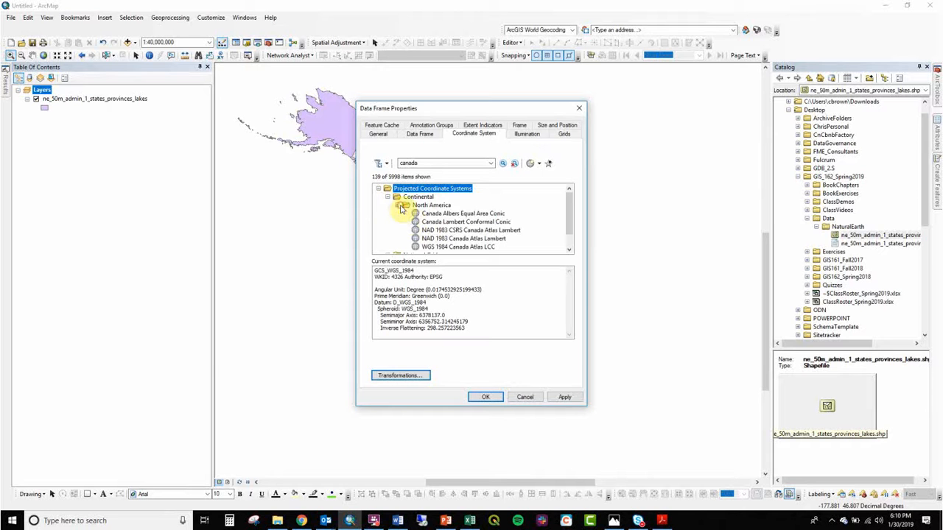
left_click(464, 223)
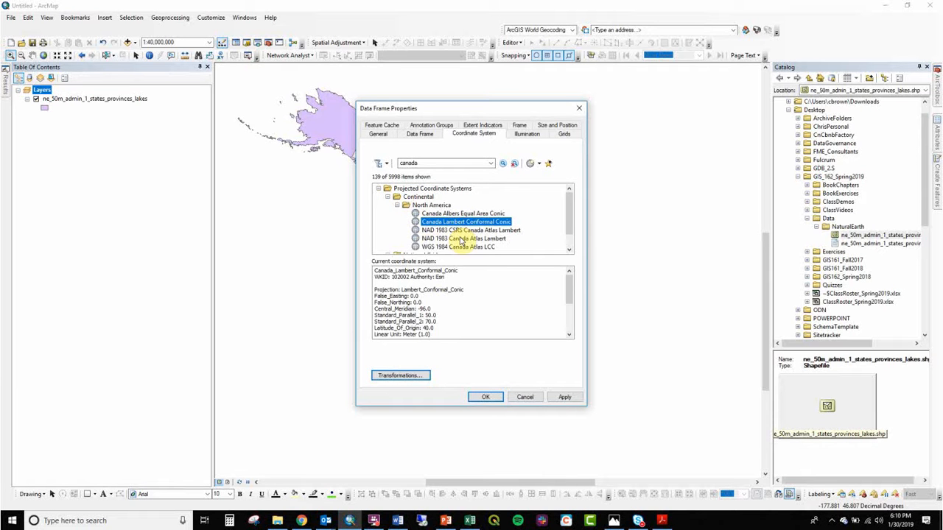
scroll(461, 242, "down", 1)
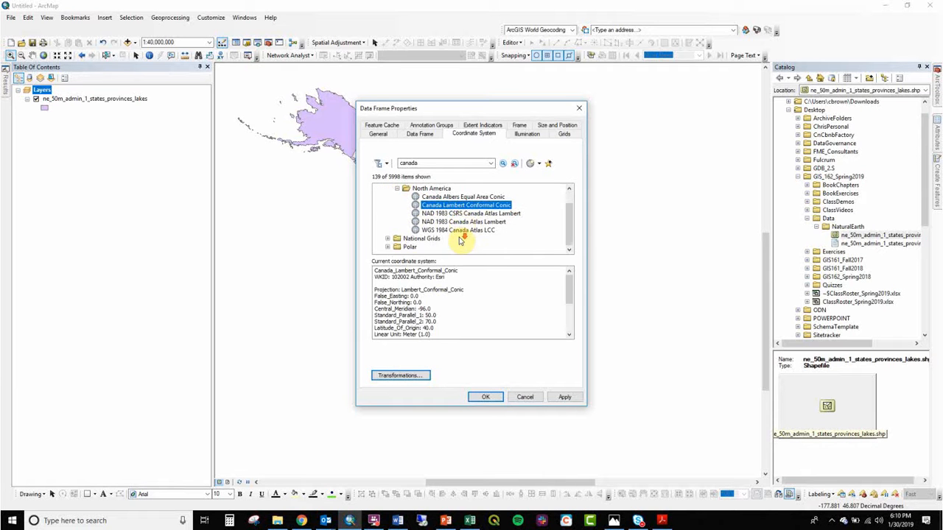
left_click(440, 216)
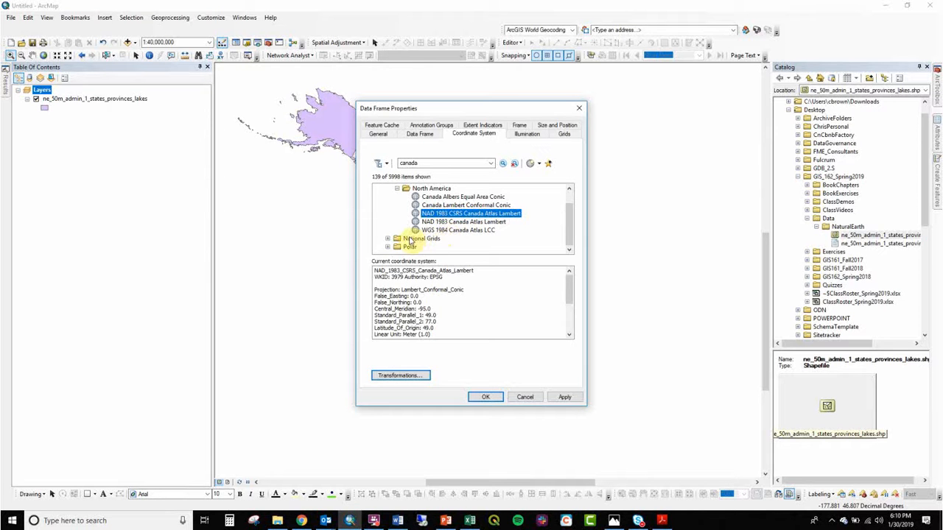
- Browse the Canadian projected coordinate systems under National Grids and Polar
double_click(402, 238)
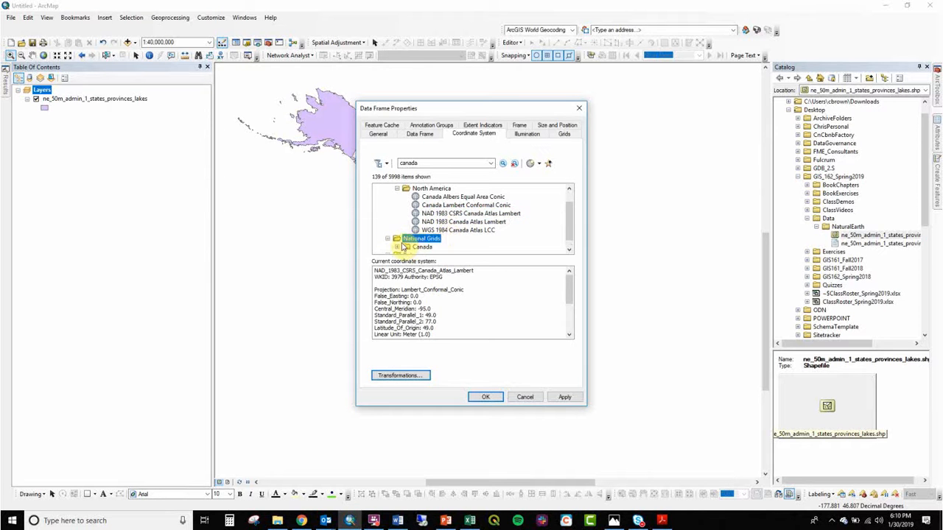
double_click(404, 246)
scroll(411, 232, "down", 1)
scroll(412, 232, "down", 8)
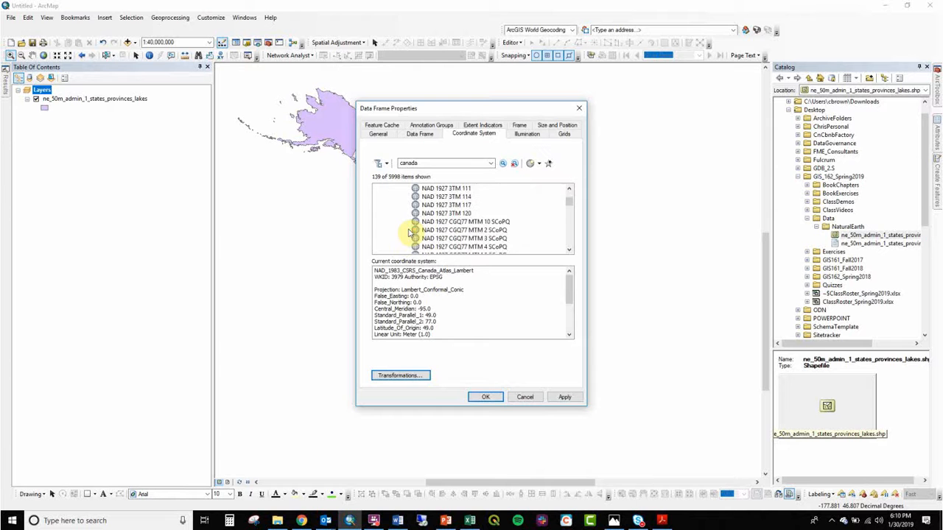
scroll(411, 234, "up", 3)
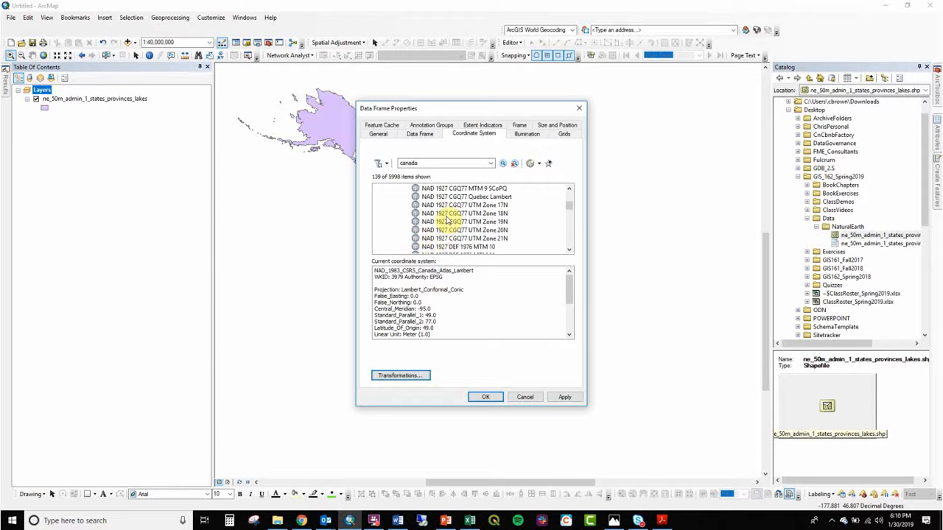
scroll(447, 219, "down", 4)
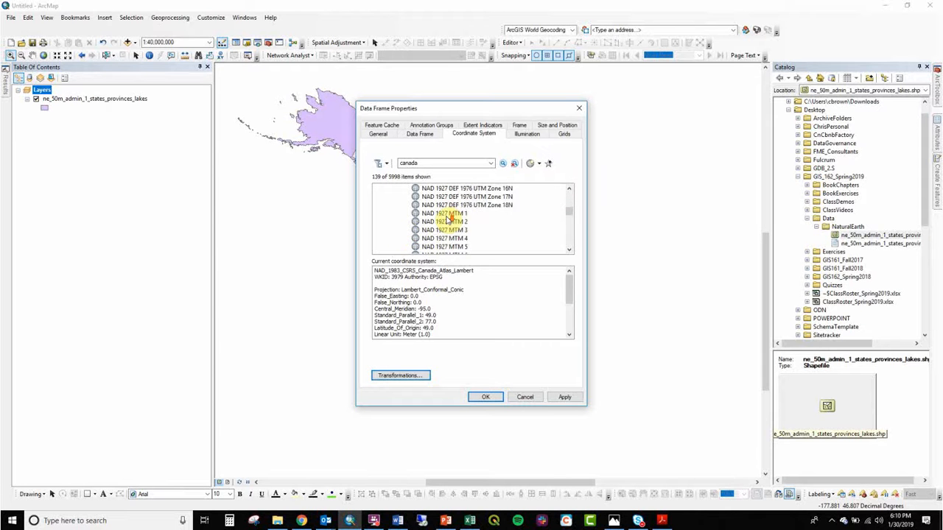
scroll(447, 219, "down", 6)
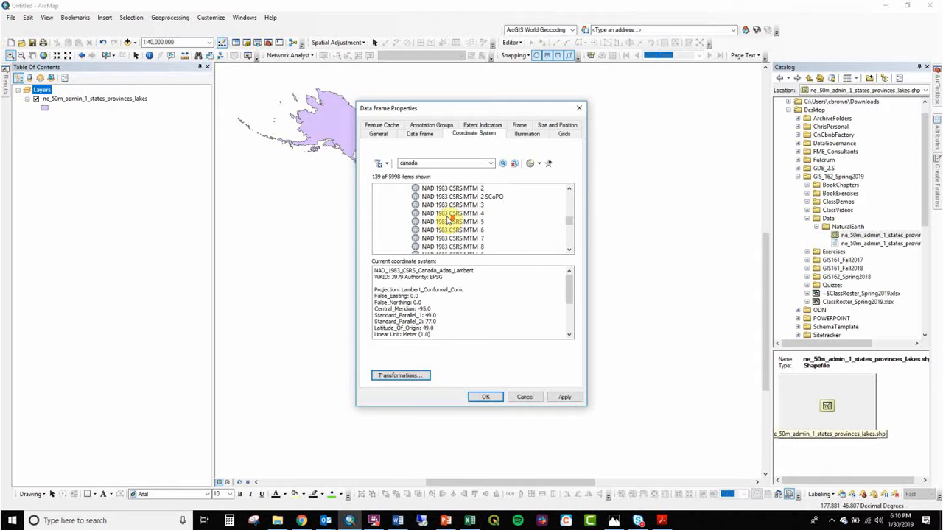
scroll(446, 220, "down", 1)
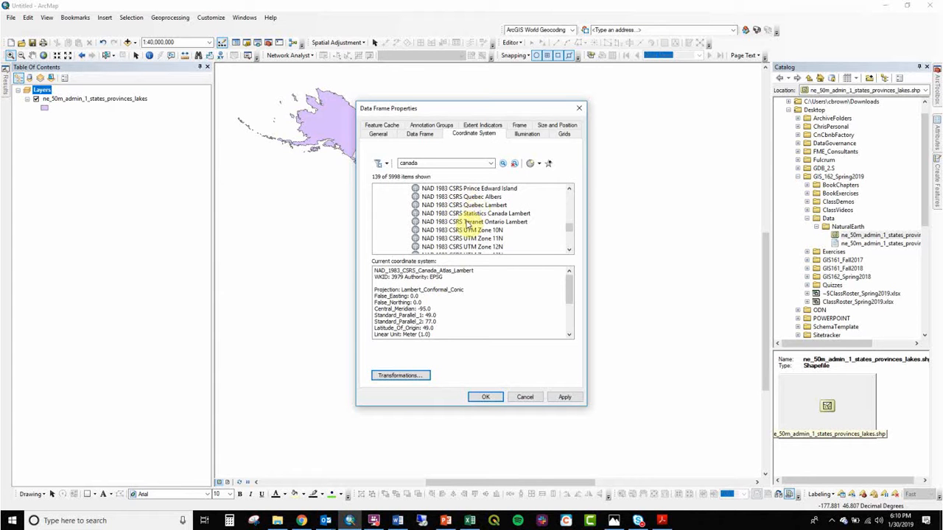
scroll(467, 225, "down", 8)
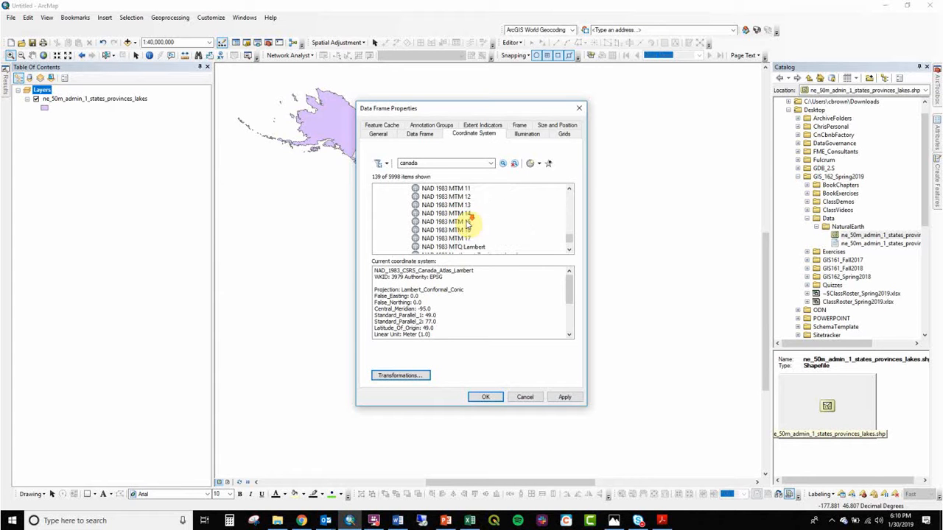
scroll(466, 224, "down", 3)
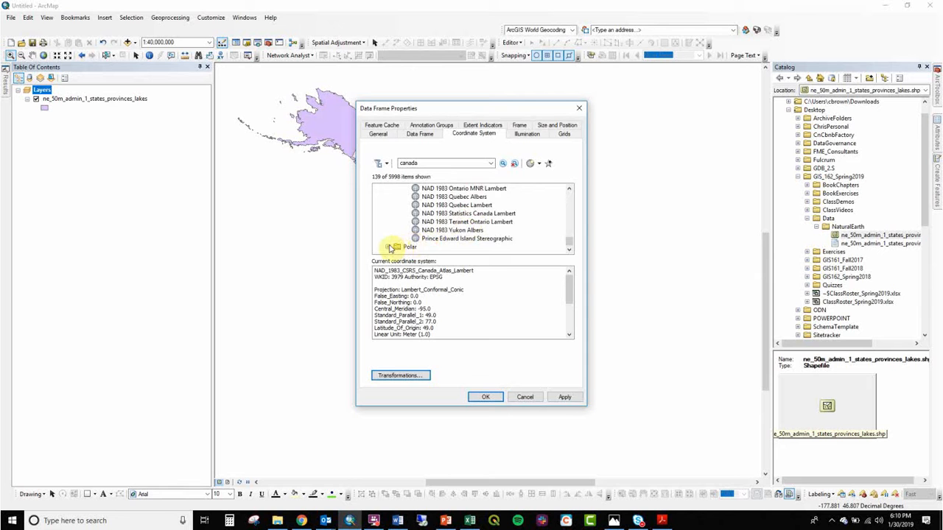
left_click(389, 247)
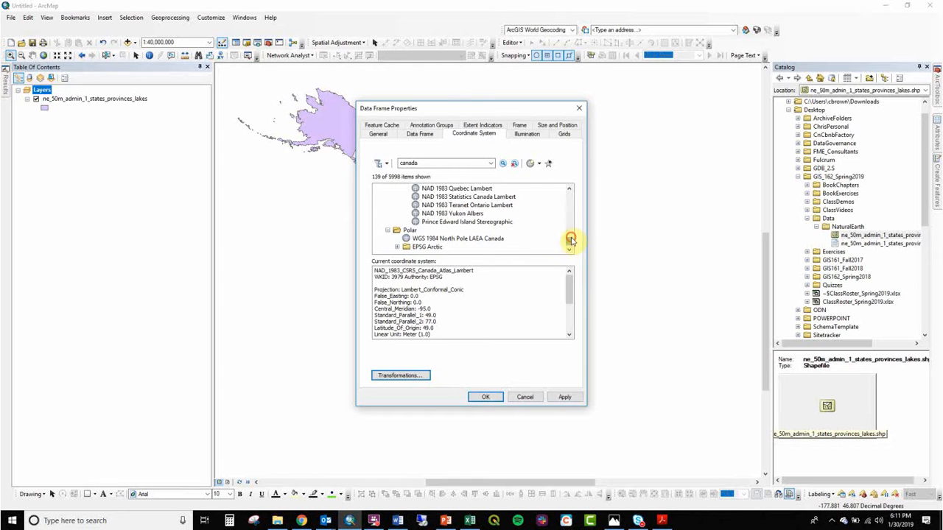
- Examine the parameters of Canada Albers Equal Area Conic and dismiss the data frame properties without applying it
left_click_drag(569, 240, 565, 189)
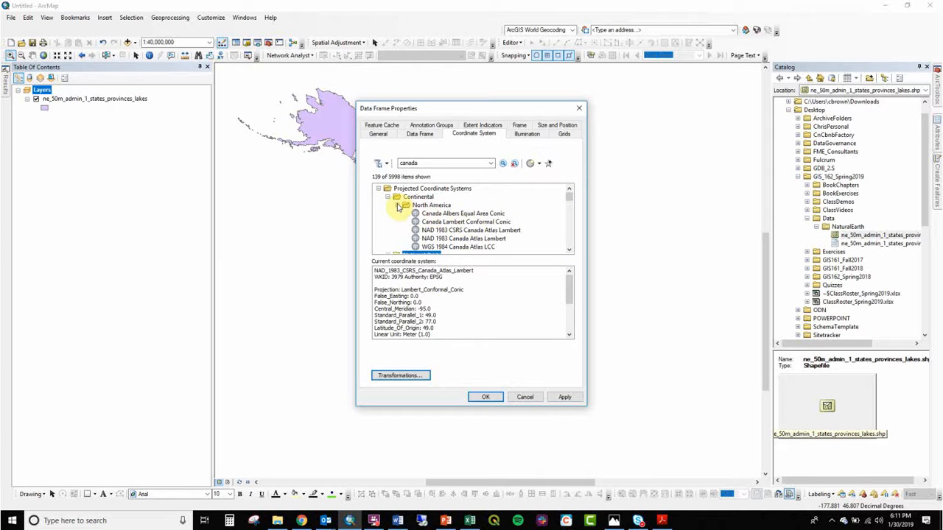
left_click(443, 214)
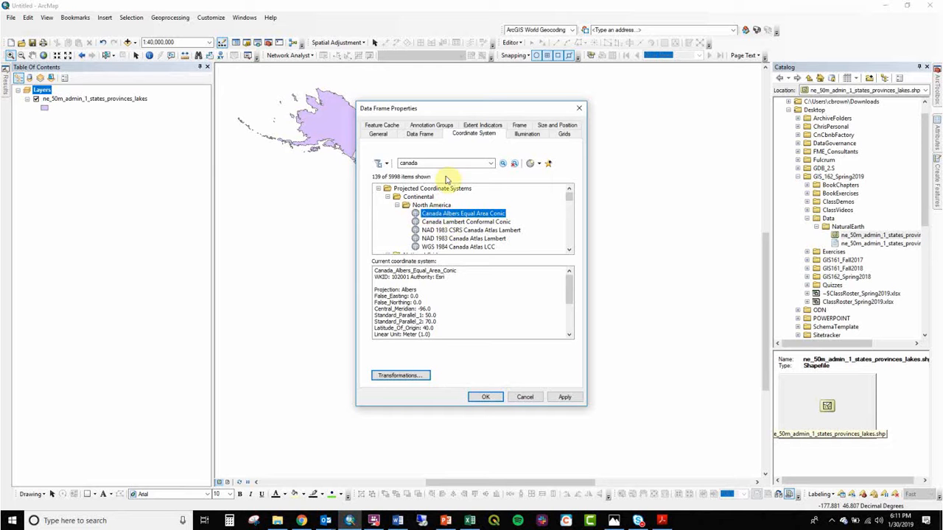
left_click(524, 398)
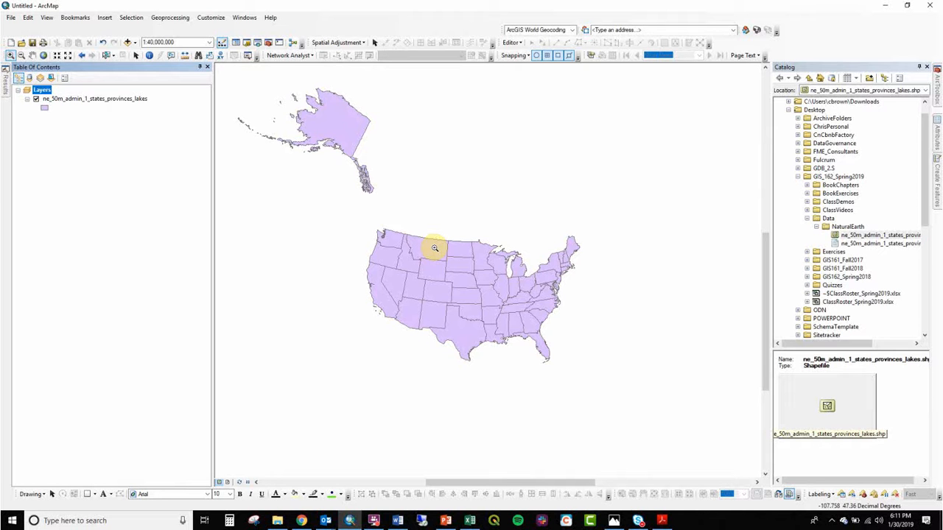
- Search the coordinate systems for "europe" and apply Europe Albers Equal Area Conic to the data frame, keeping the map in view
double_click(42, 89)
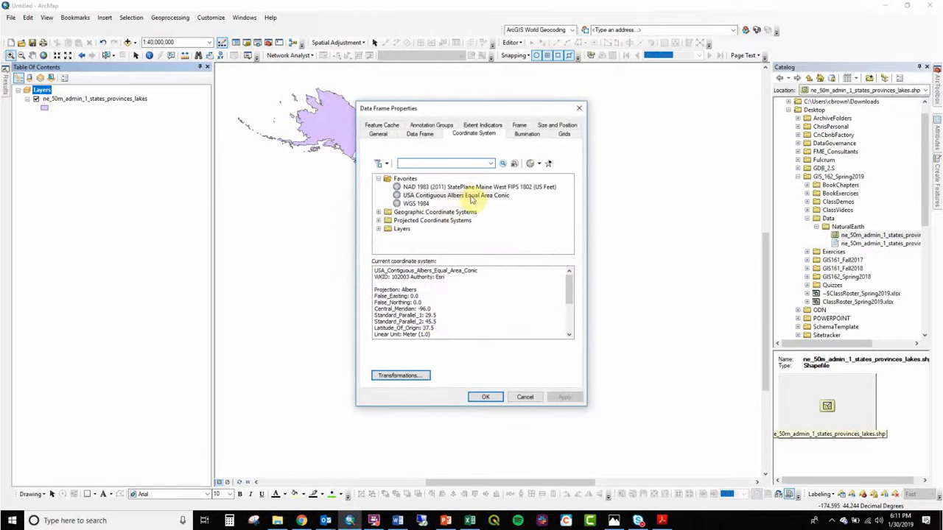
type("europe")
key("Return")
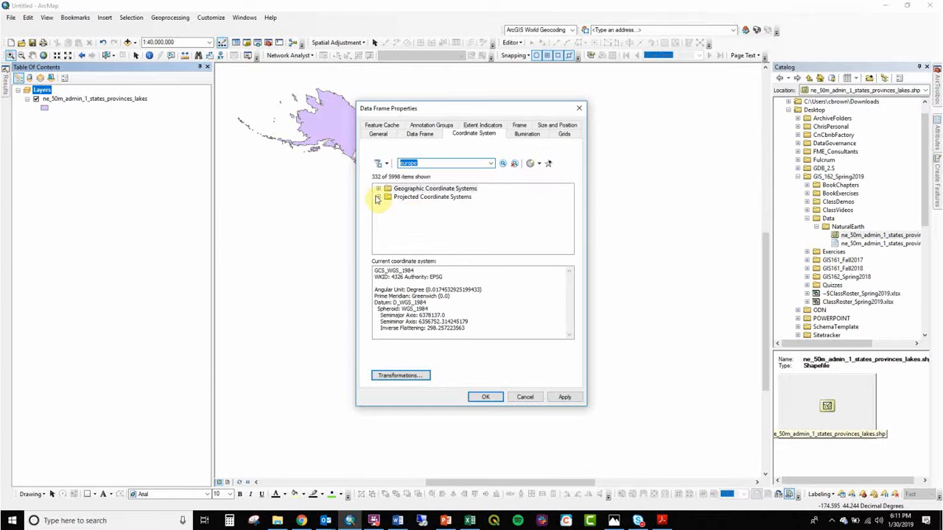
left_click(378, 197)
left_click(397, 213)
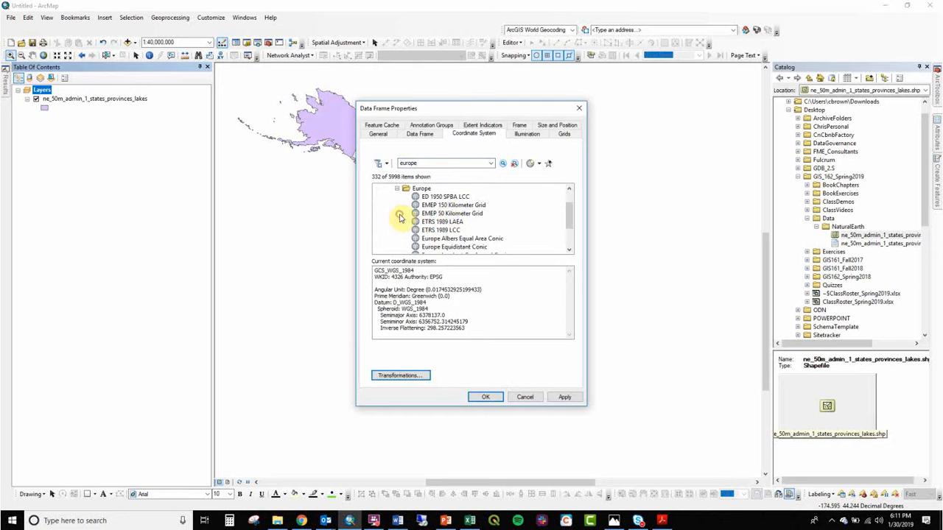
left_click(458, 239)
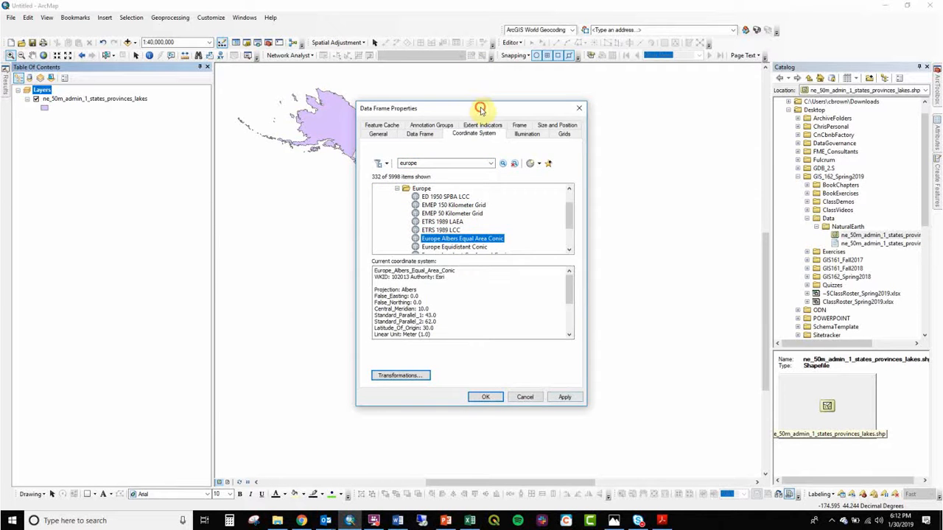
left_click_drag(479, 110, 156, 112)
left_click(236, 400)
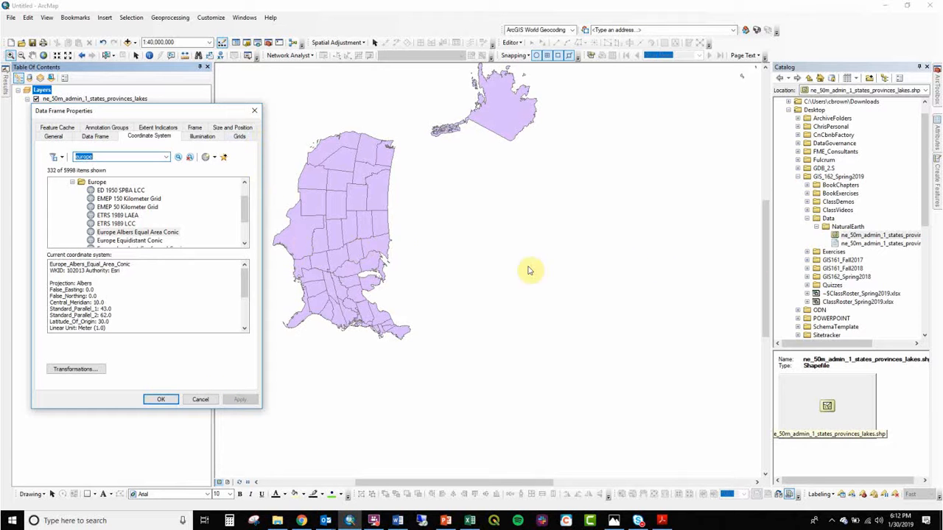
- Collapse the Europe results in the coordinate system list and clear the "europe" search
left_click_drag(190, 112, 191, 202)
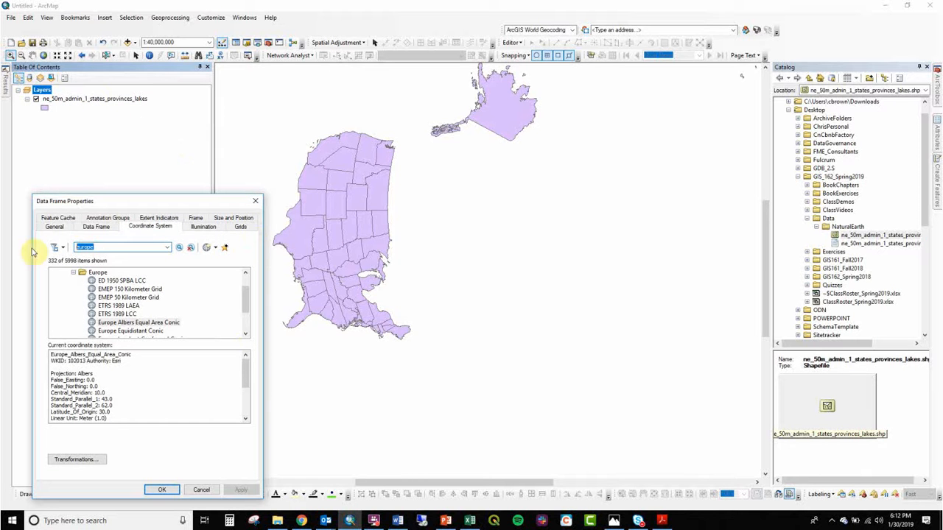
left_click(73, 272)
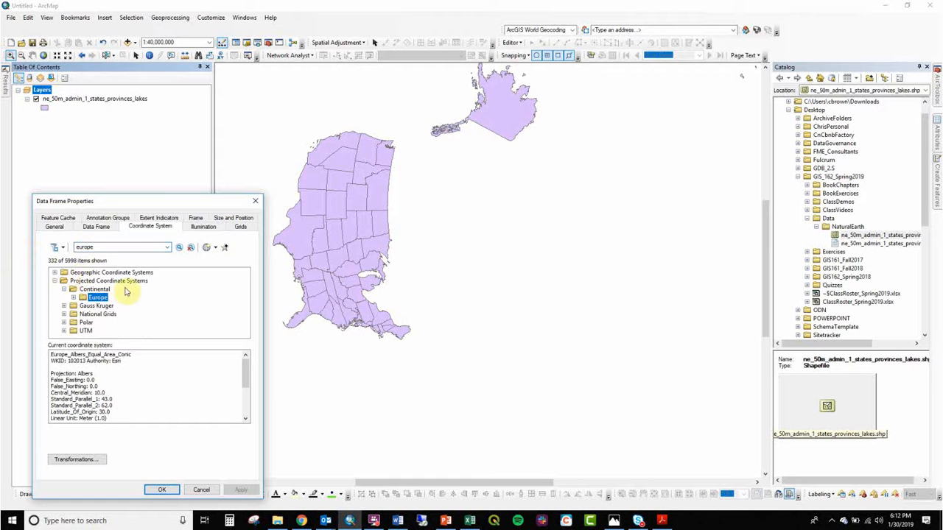
left_click(54, 273)
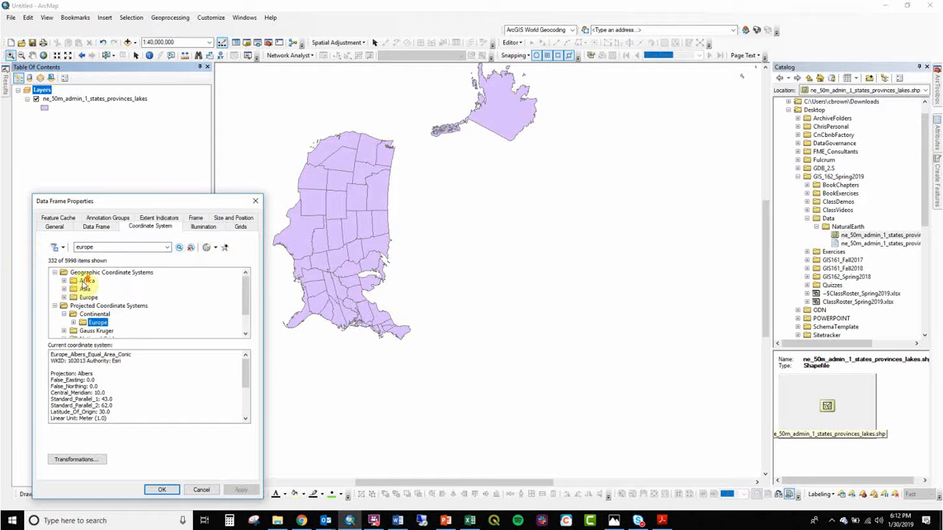
left_click(54, 273)
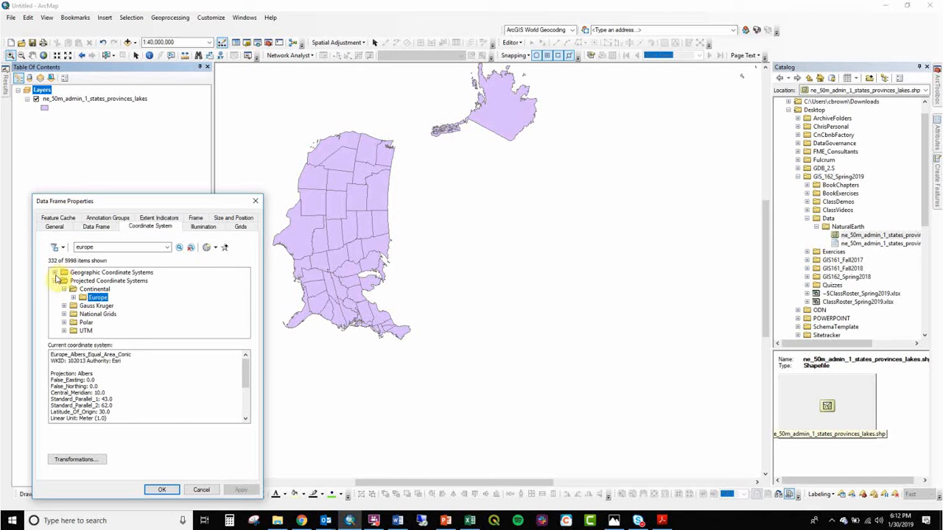
left_click(55, 280)
double_click(126, 247)
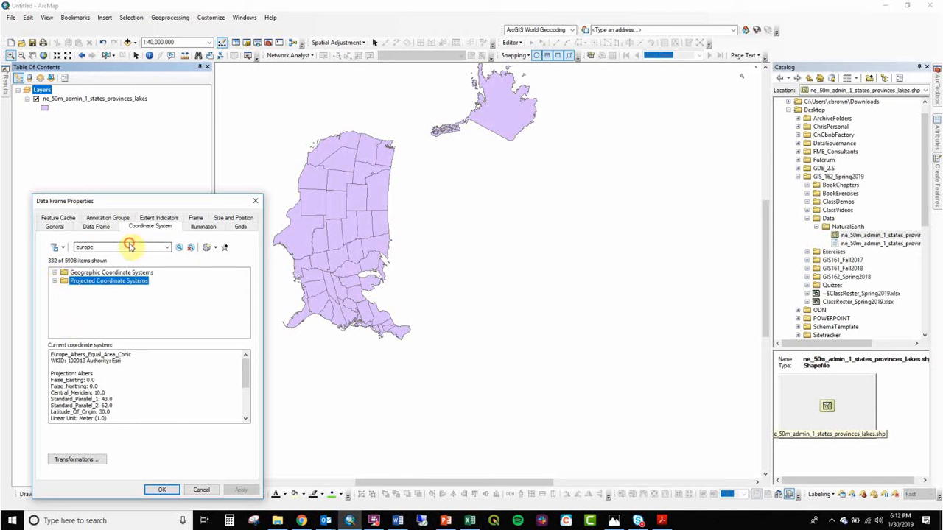
key("BackSpace")
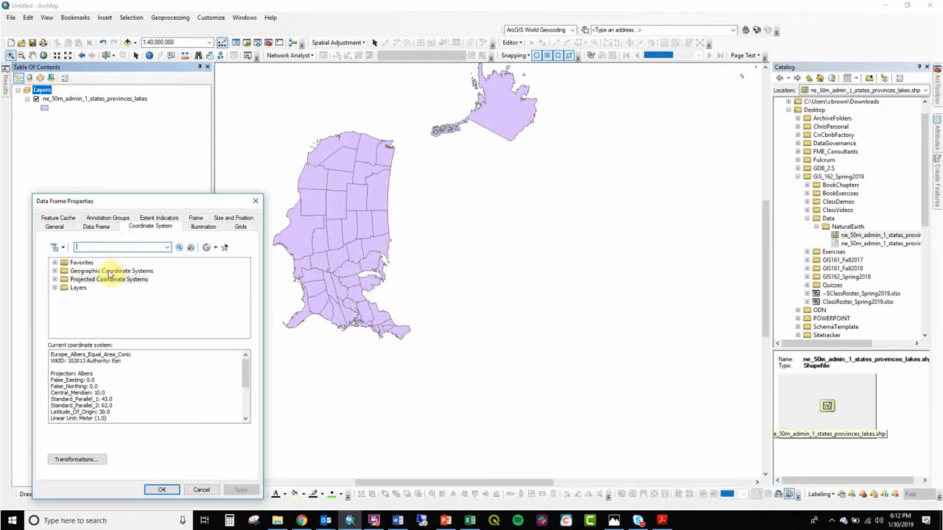
- Compare the favorite coordinate systems and apply USA Contiguous Albers Equal Area Conic to the data frame
left_click(54, 263)
left_click(92, 279)
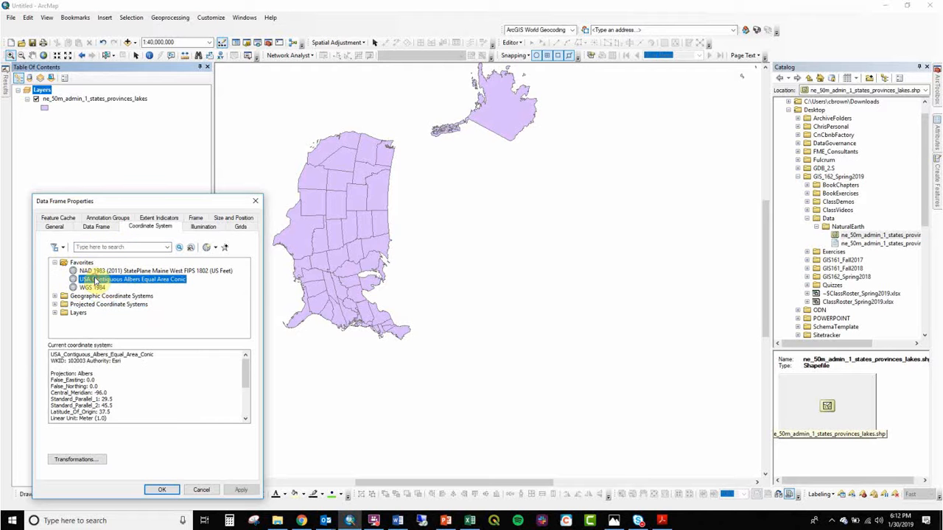
left_click(99, 288)
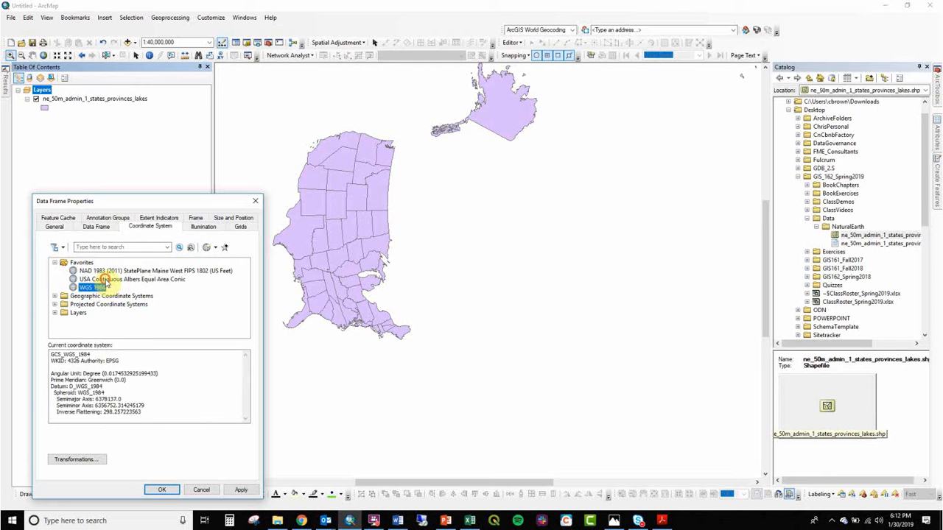
left_click(95, 280)
left_click(168, 270)
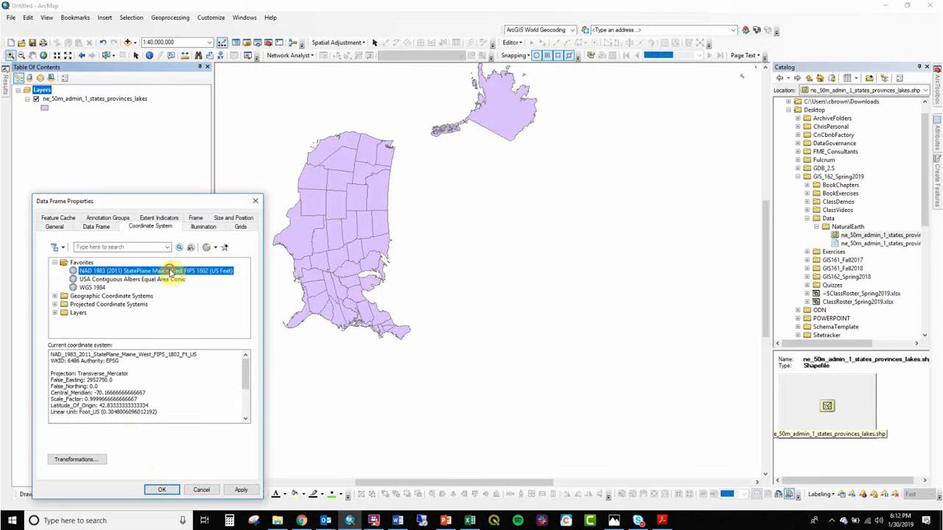
left_click(173, 280)
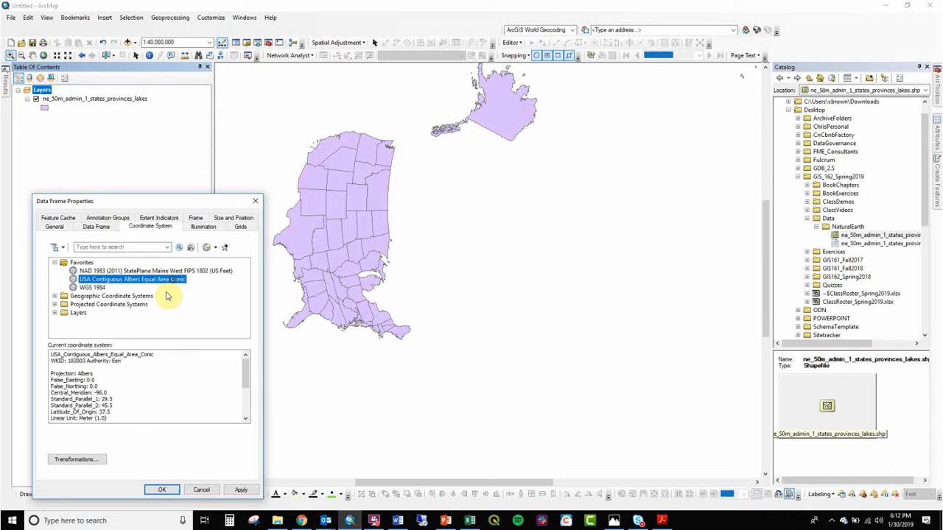
left_click(162, 490)
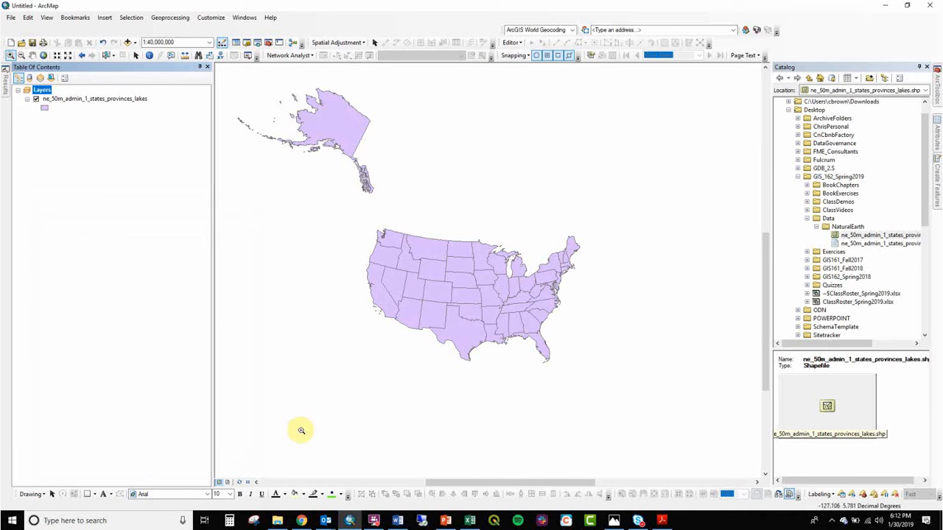
- Choose the light gray preset symbol for the states layer and change its fill to a slightly darker gray
left_click(45, 113)
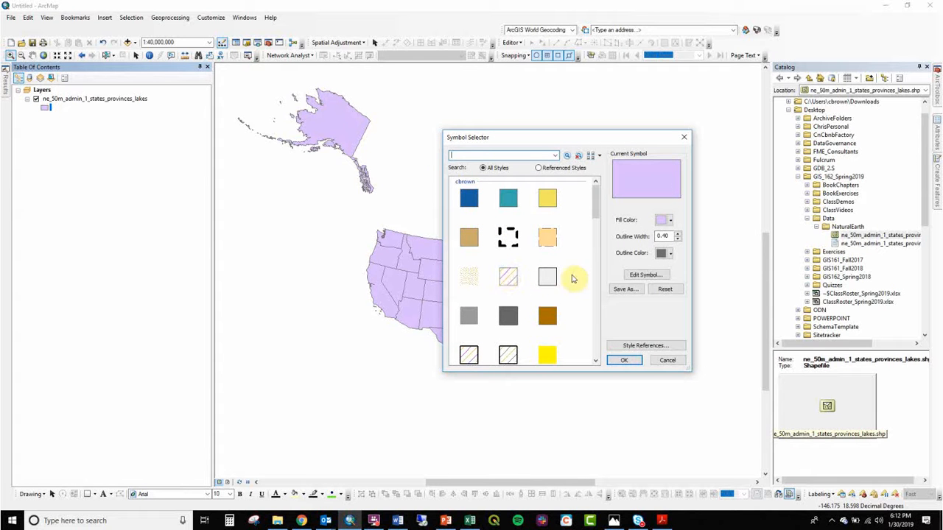
left_click(549, 282)
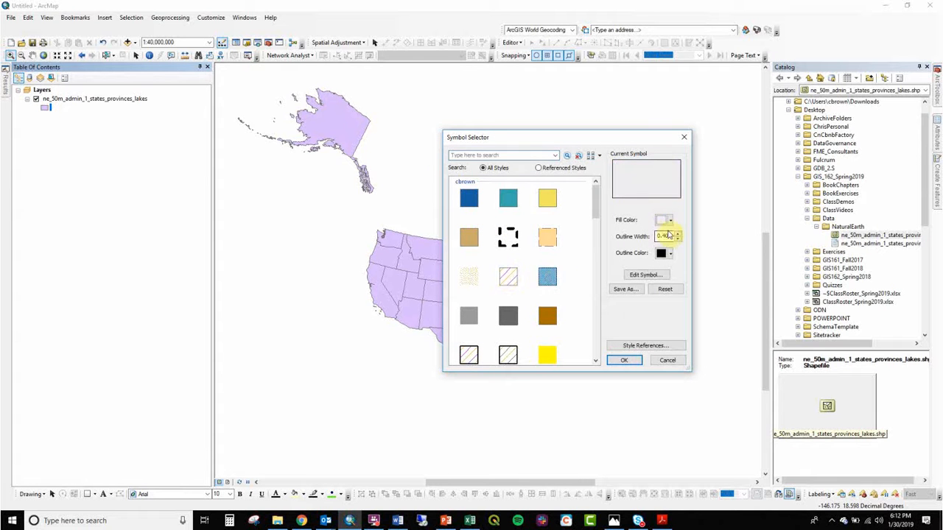
left_click(665, 220)
left_click(661, 256)
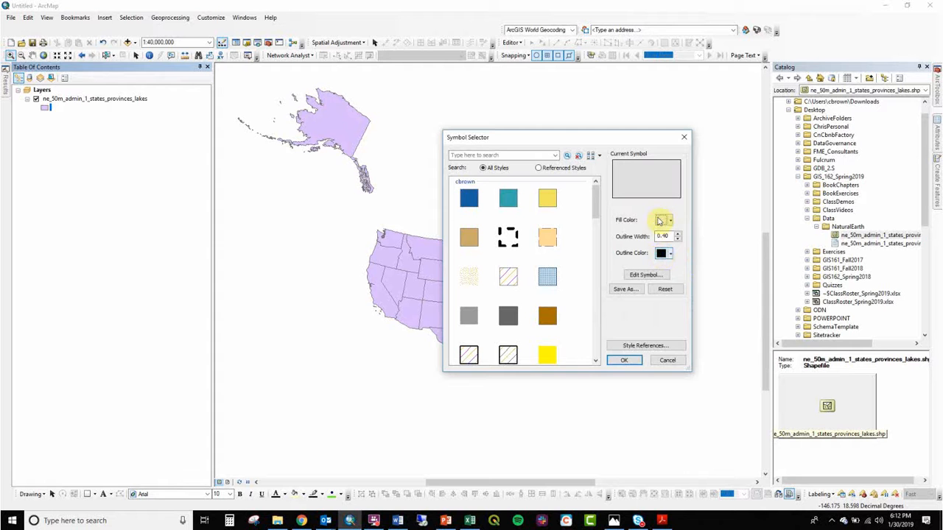
left_click(663, 219)
left_click(661, 250)
- Define a custom fill color for the states symbol in HSV with a value of 95%
left_click(665, 220)
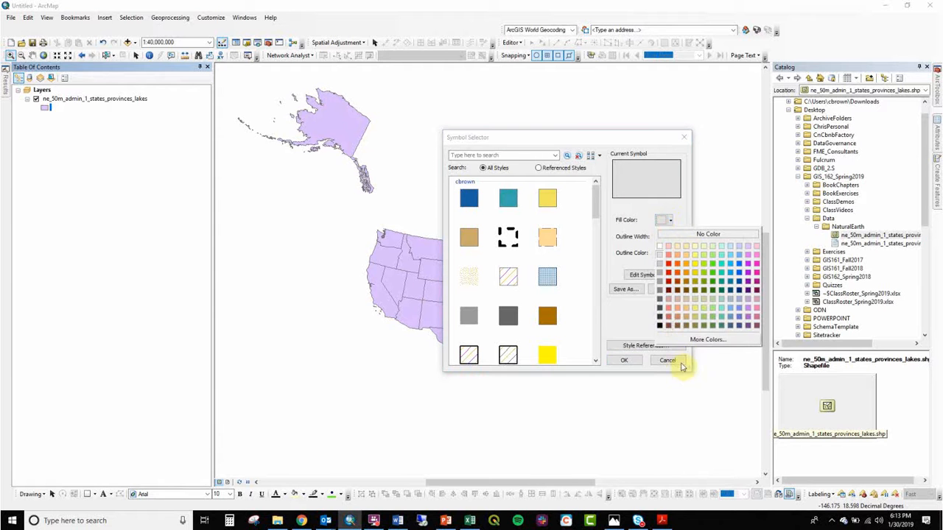
left_click(685, 340)
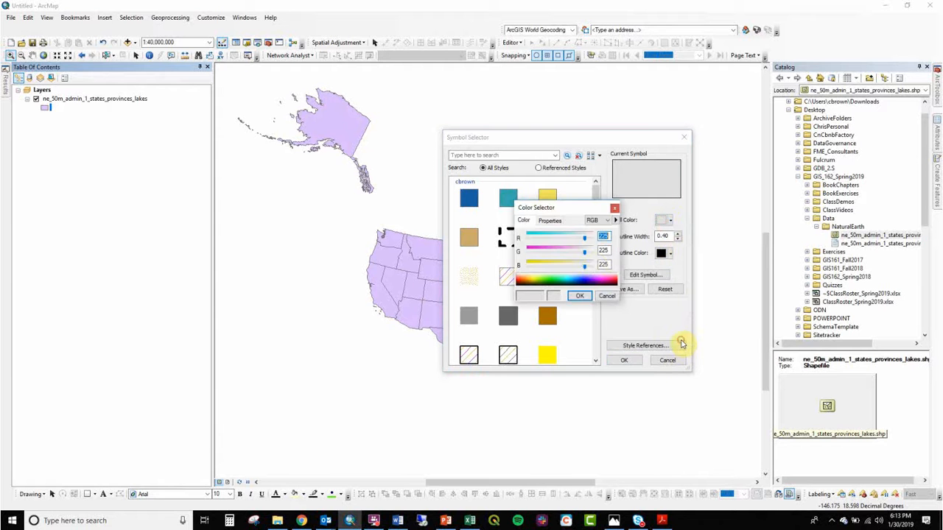
left_click(593, 222)
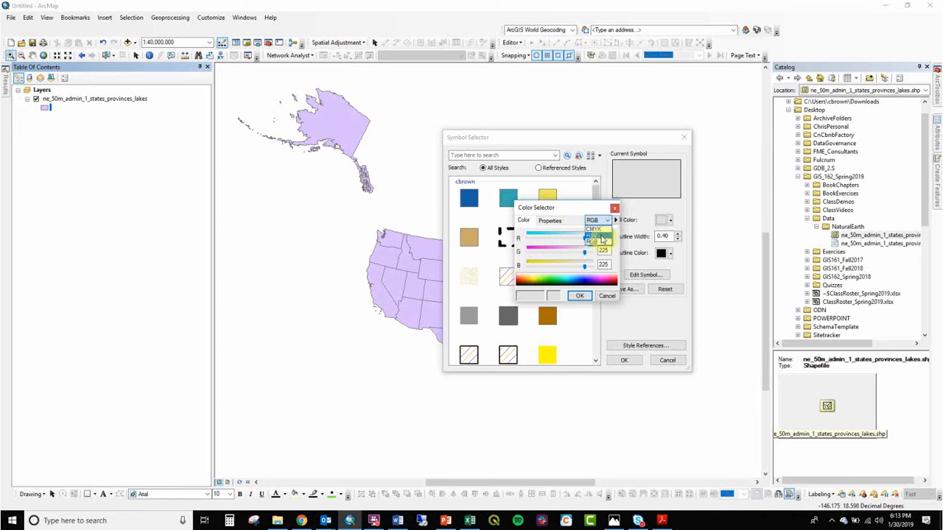
left_click(602, 237)
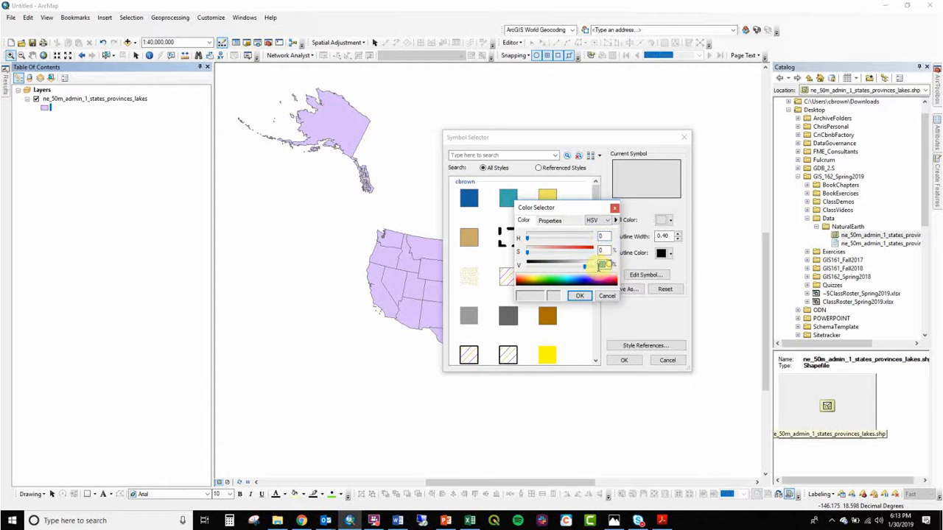
left_click(600, 265)
type("95")
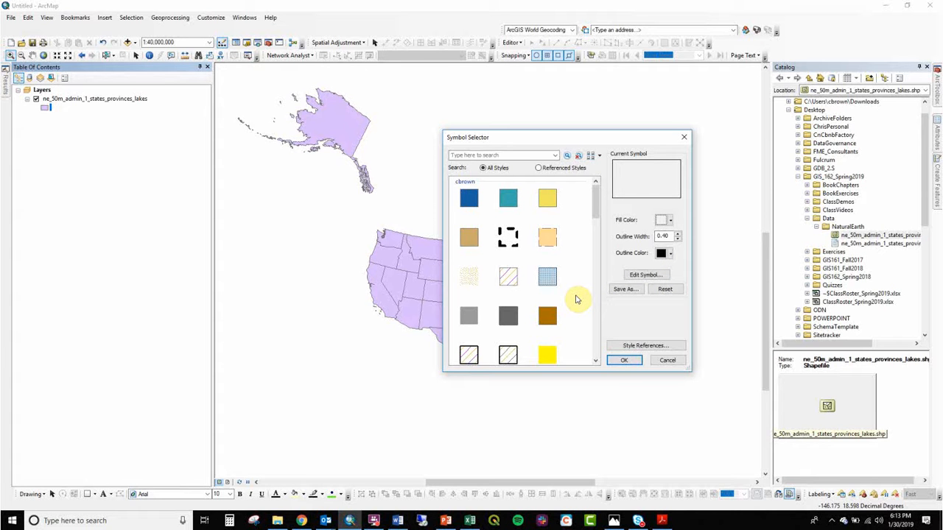
- Set the states symbol's outline color to dark gray and apply the symbol to the layer
left_click(662, 254)
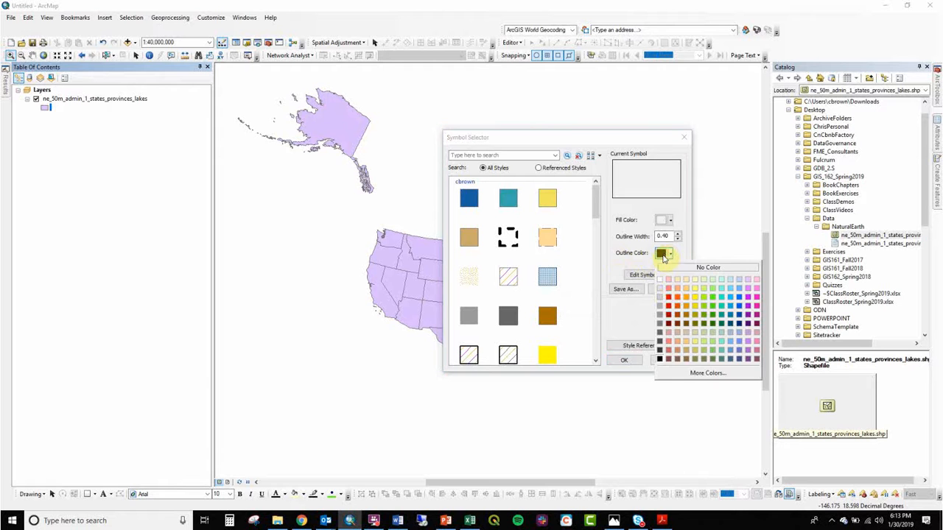
left_click(660, 333)
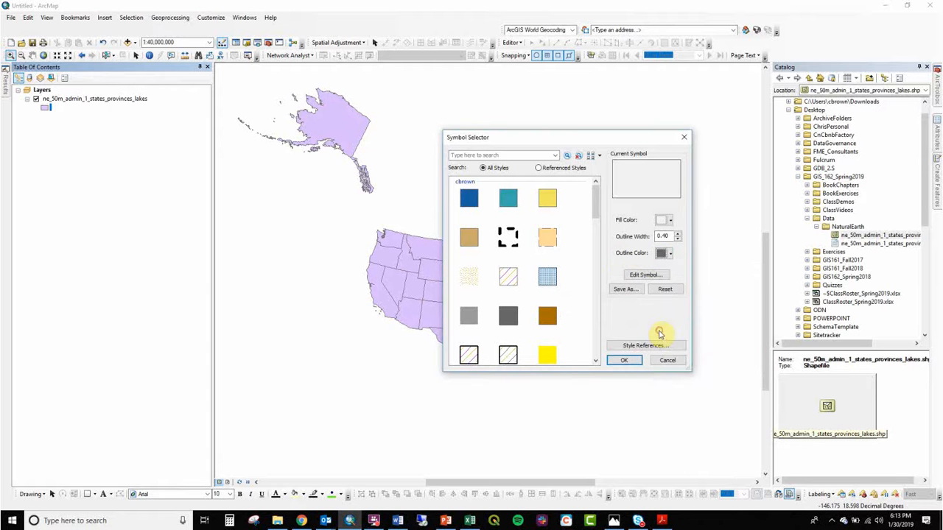
left_click(662, 253)
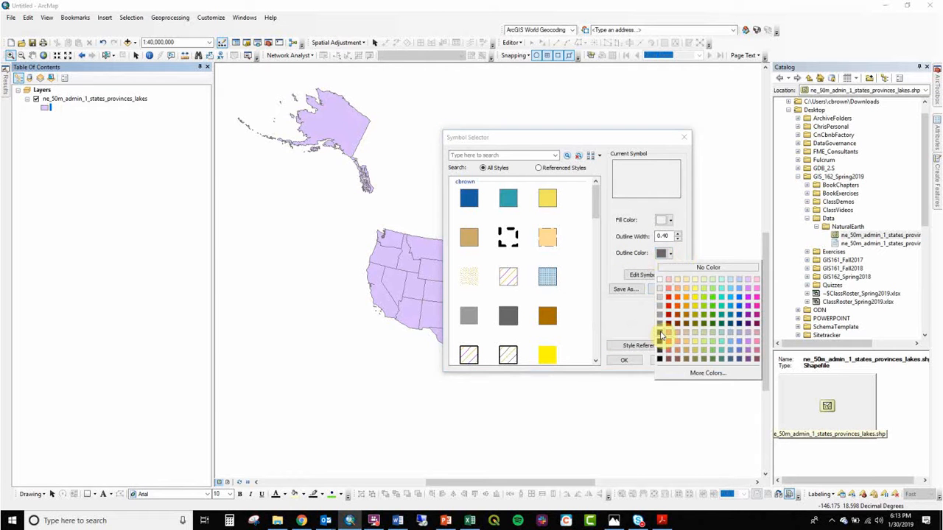
left_click(600, 326)
left_click(624, 360)
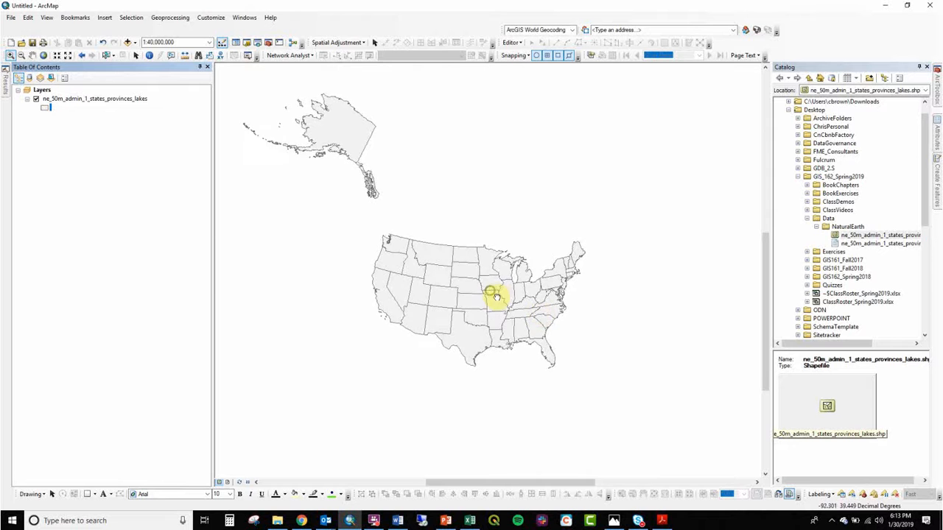
- Zoom the map to frame the contiguous United States
left_click(496, 295)
left_click_drag(380, 225, 623, 384)
scroll(604, 337, "down", 2)
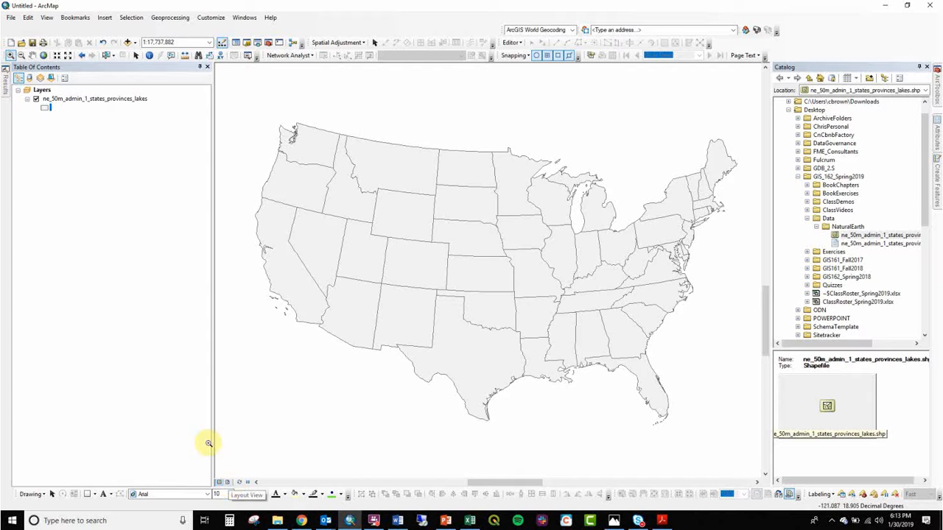
double_click(125, 101)
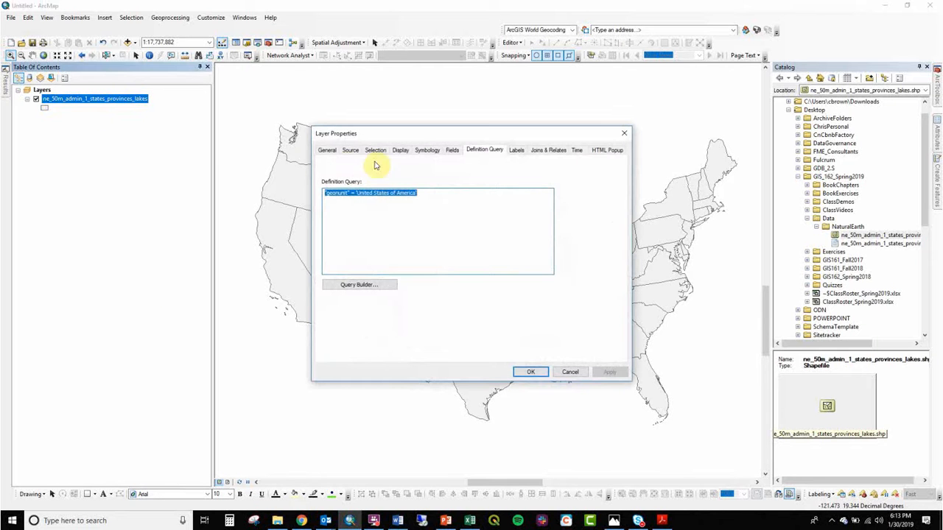
left_click(424, 151)
left_click(339, 184)
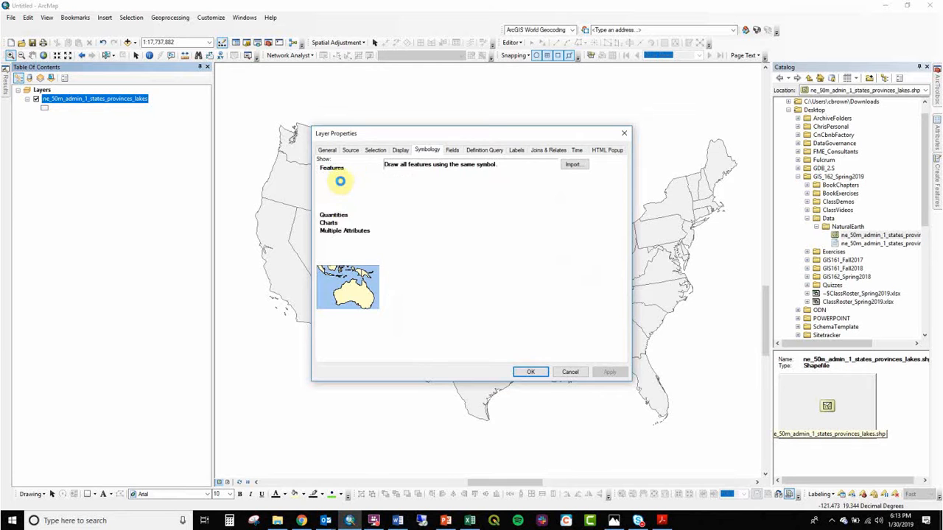
left_click(411, 186)
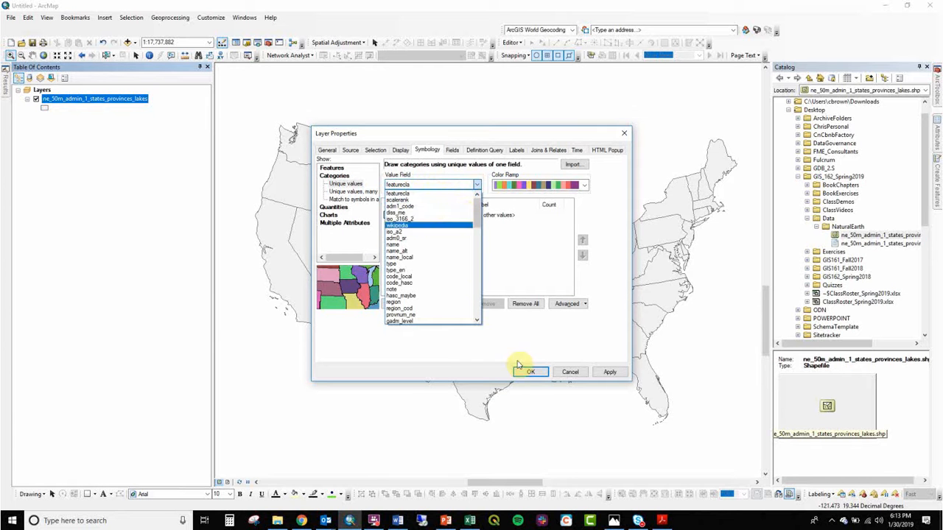
left_click(569, 373)
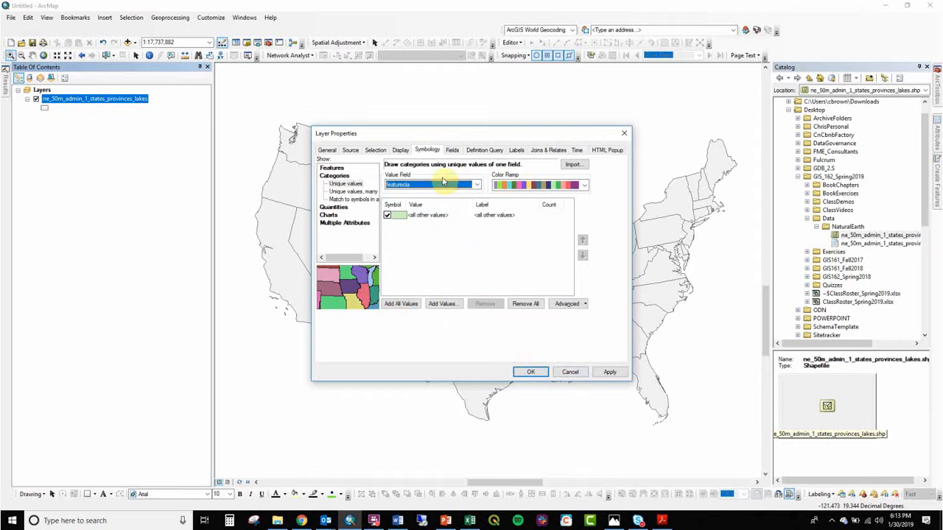
left_click(571, 374)
- Examine the states layer's attribute table for a field to categorize by, check the region field, and close the table
right_click(115, 102)
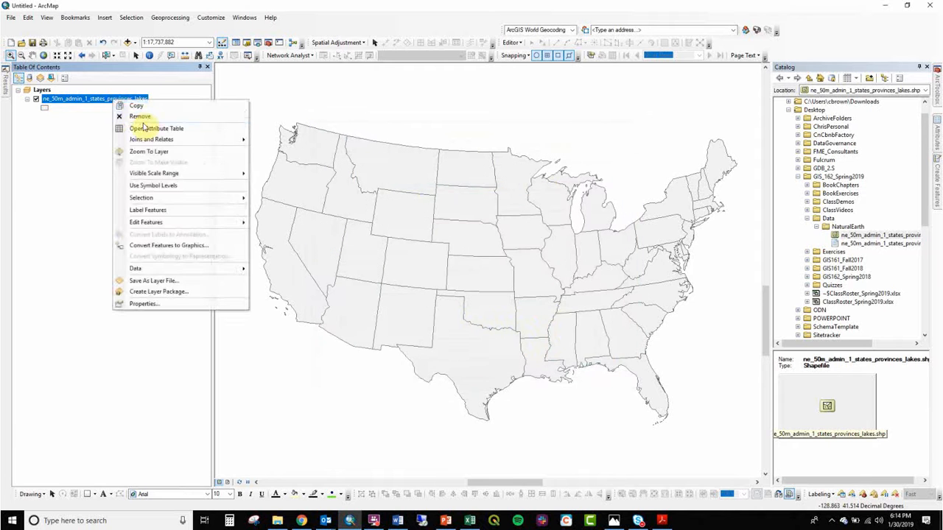
left_click(144, 125)
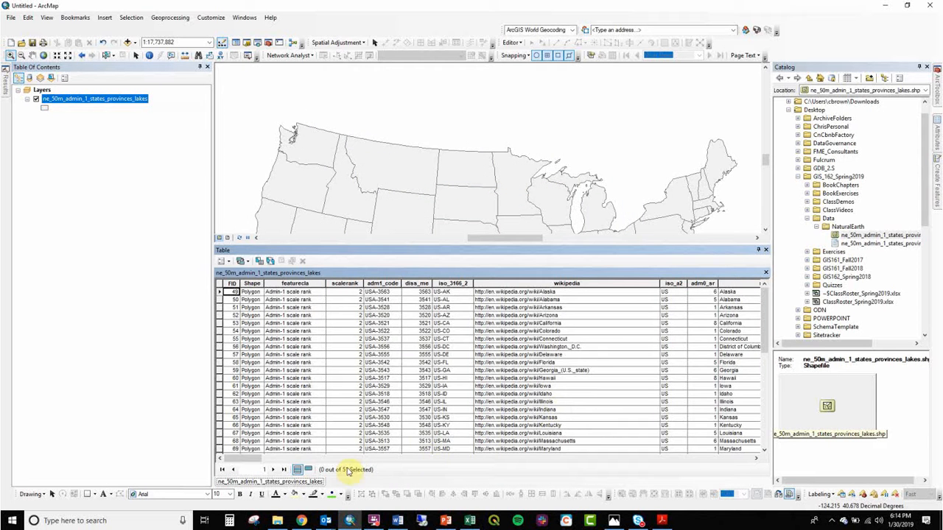
left_click(599, 460)
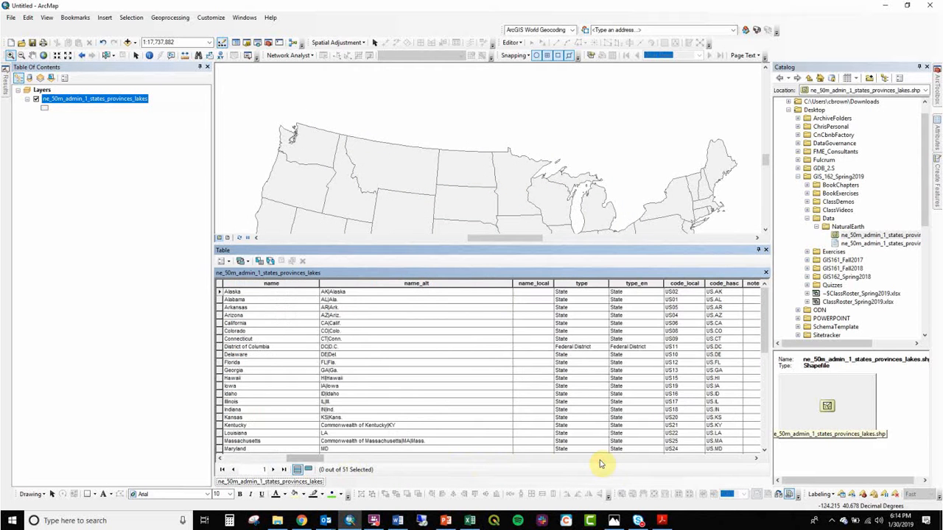
left_click(600, 459)
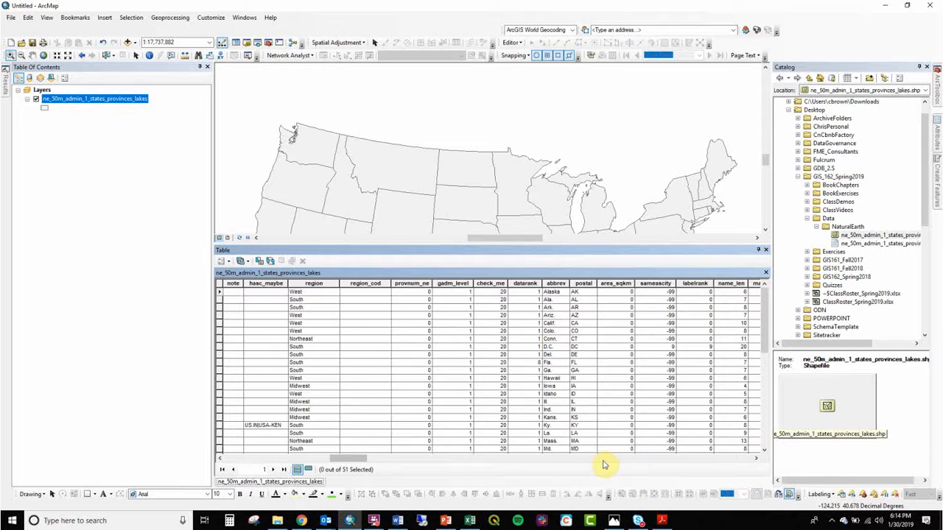
left_click(603, 463)
left_click(383, 460)
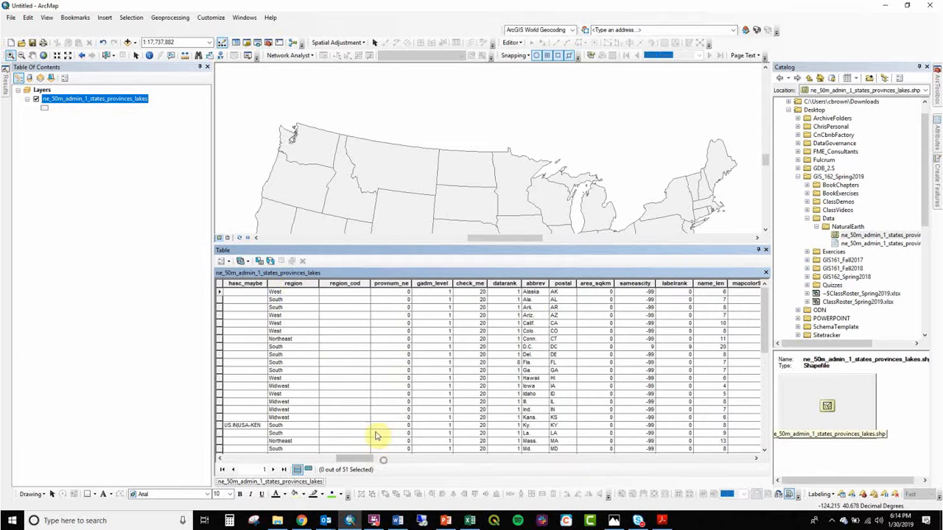
left_click(294, 284)
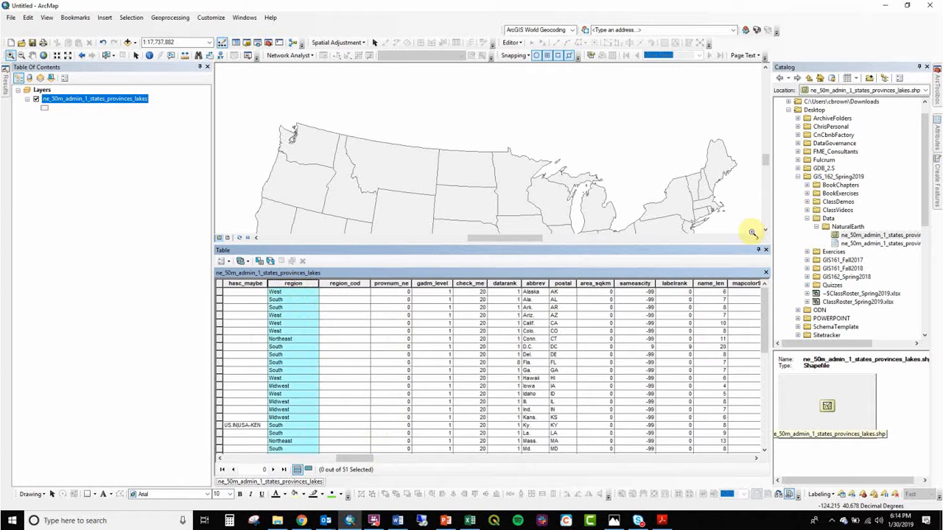
left_click(766, 251)
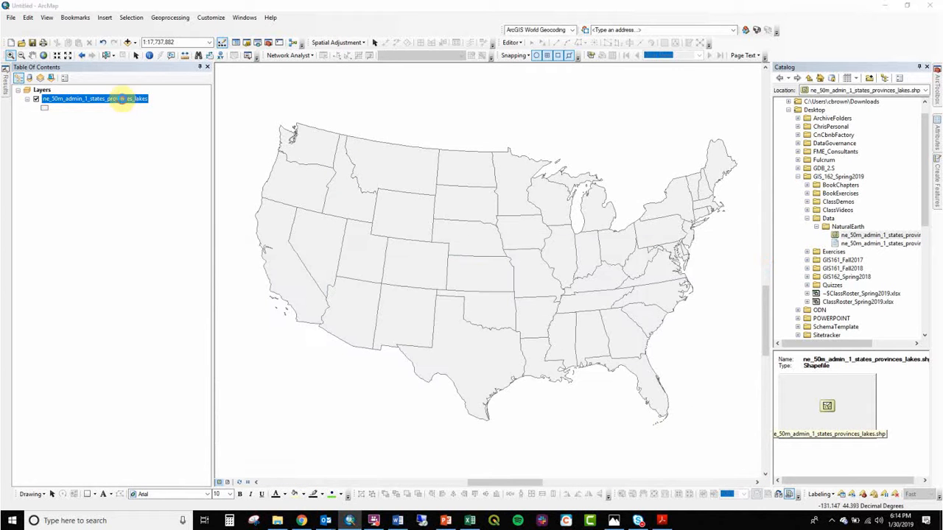
- Symbolize the states layer by unique values of the region field, adding all values and excluding the all other values class
double_click(123, 99)
left_click(435, 154)
left_click(338, 202)
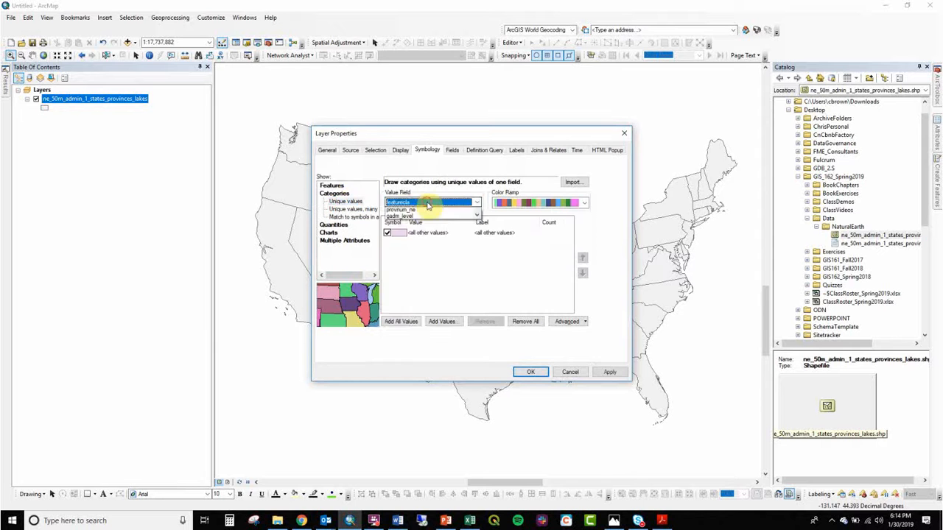
left_click(435, 203)
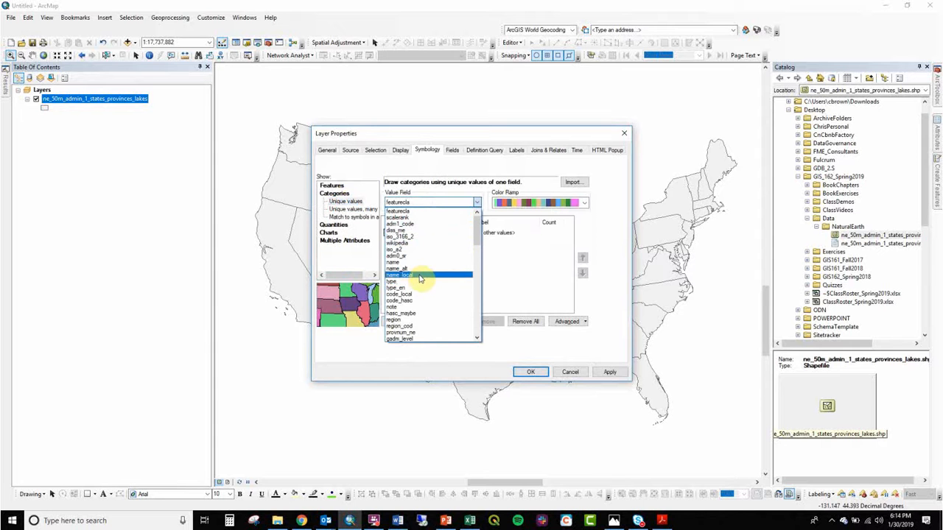
scroll(419, 298, "down", 1)
left_click(410, 313)
left_click(401, 321)
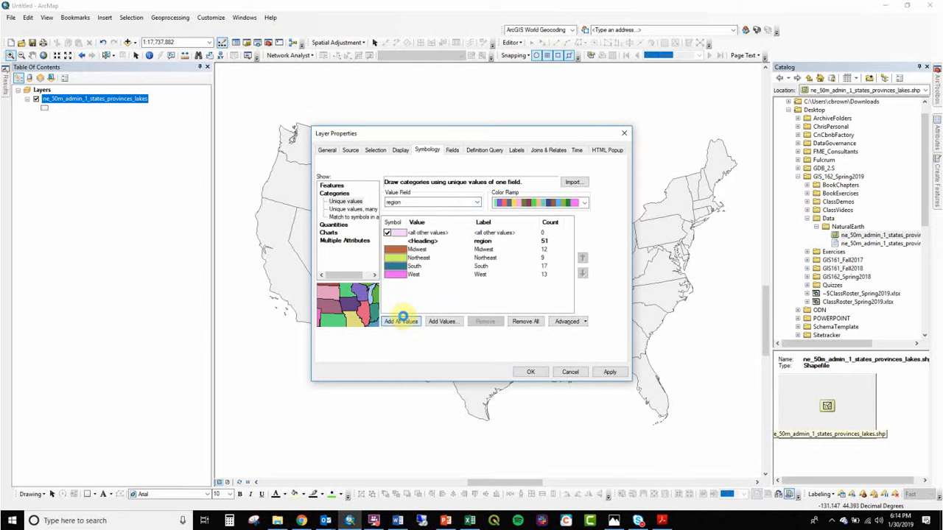
left_click(387, 233)
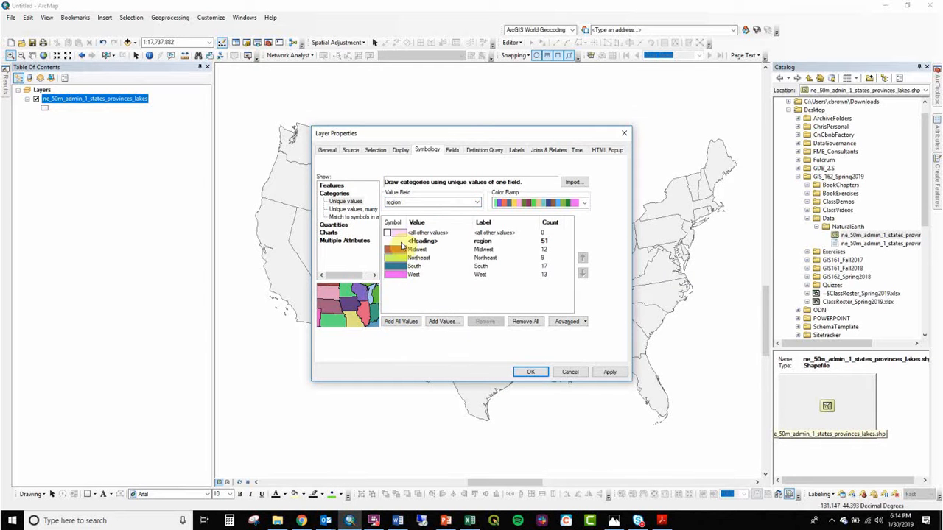
- Apply a multicolored categorical color ramp to the region categories
left_click(524, 203)
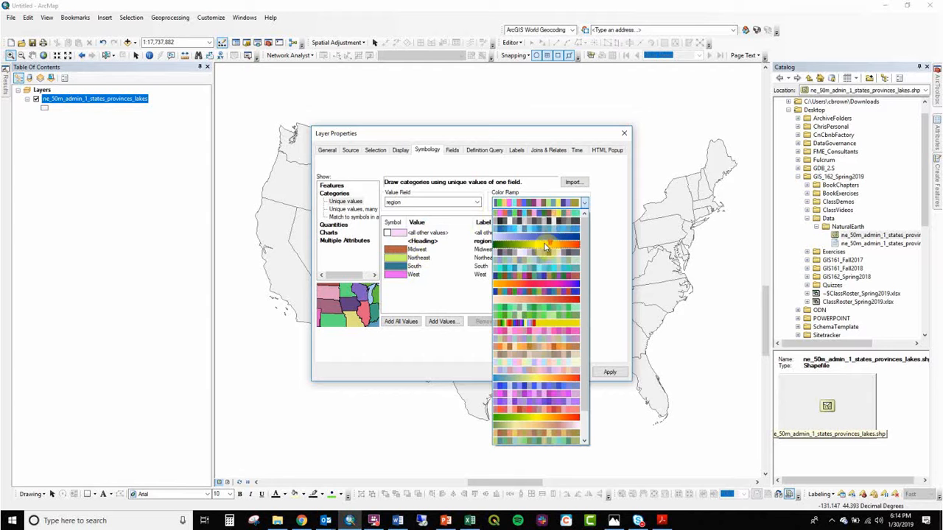
left_click(507, 217)
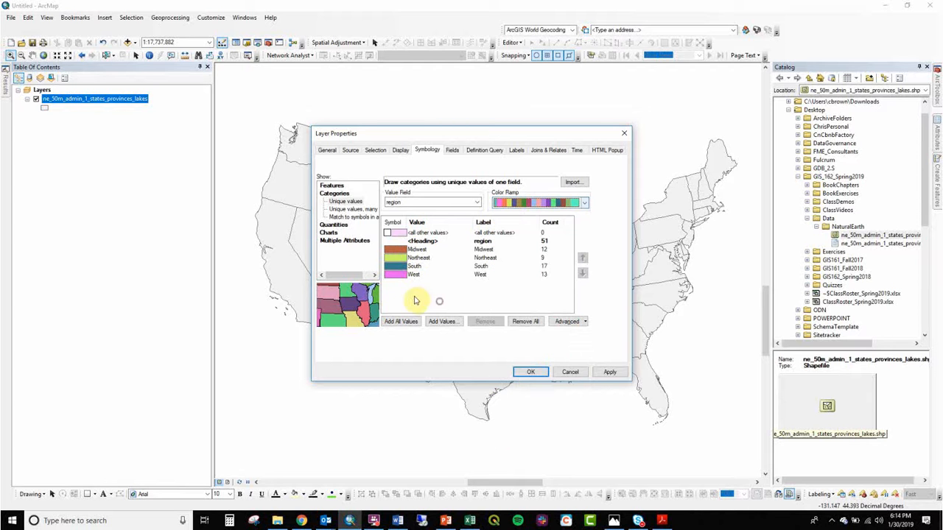
left_click(509, 203)
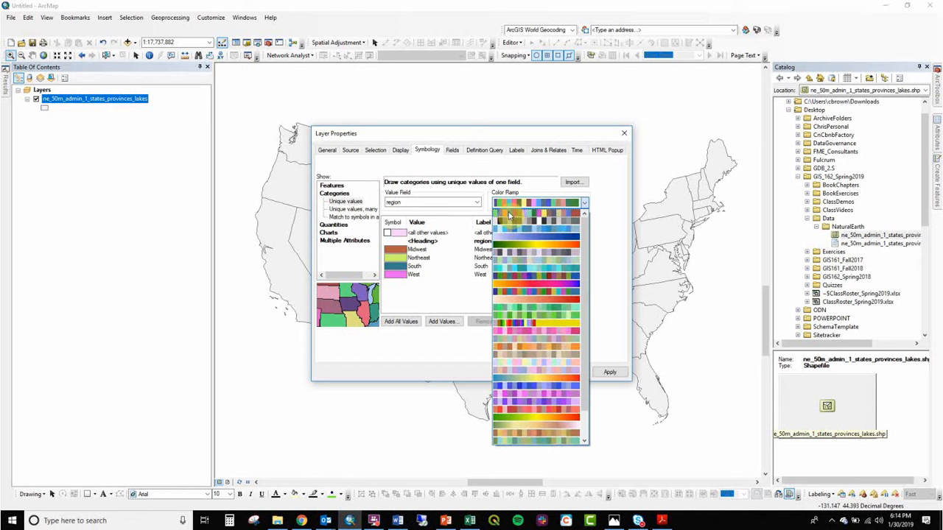
left_click(508, 214)
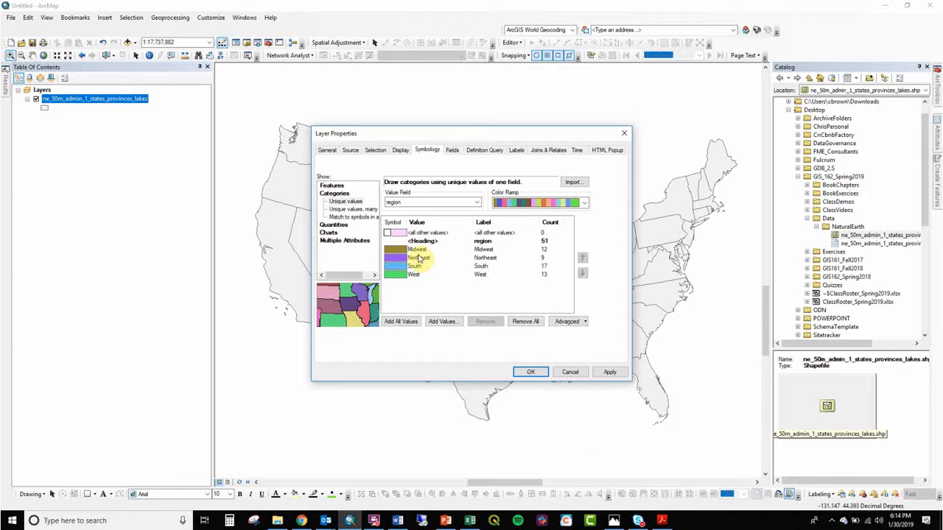
- Set the Midwest category's fill color to pink and apply the region symbology to the map
double_click(394, 252)
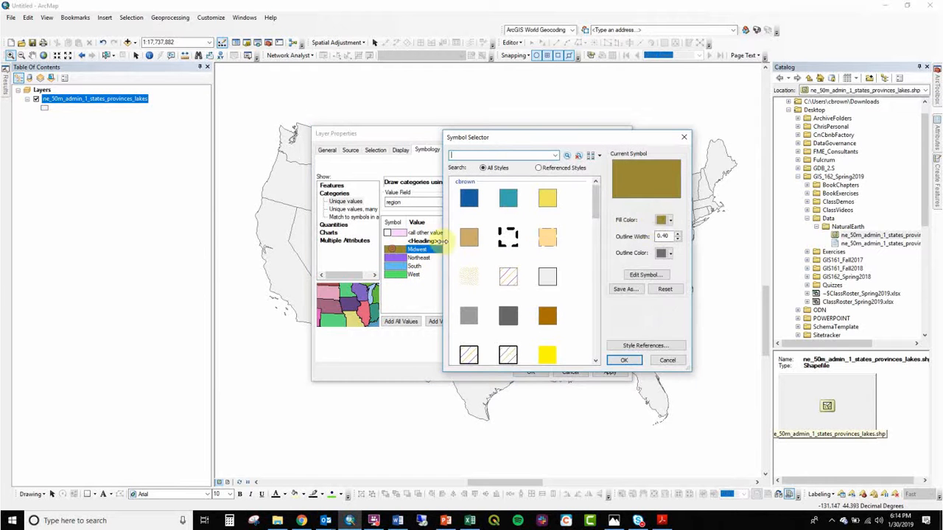
left_click(663, 220)
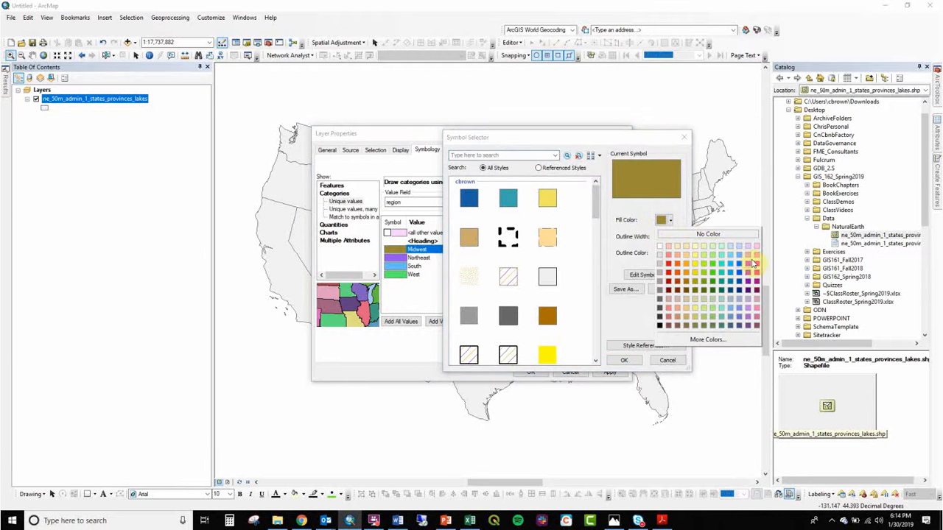
left_click(755, 254)
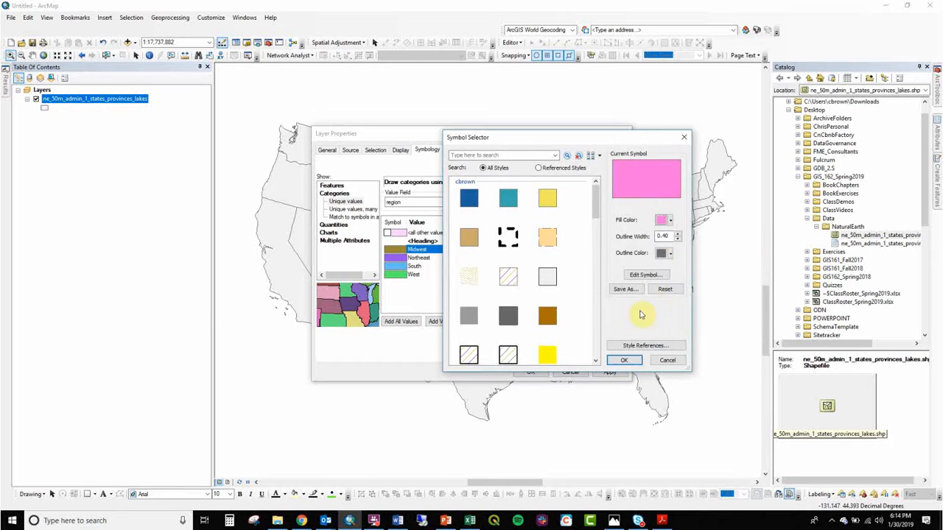
left_click(624, 360)
left_click(529, 372)
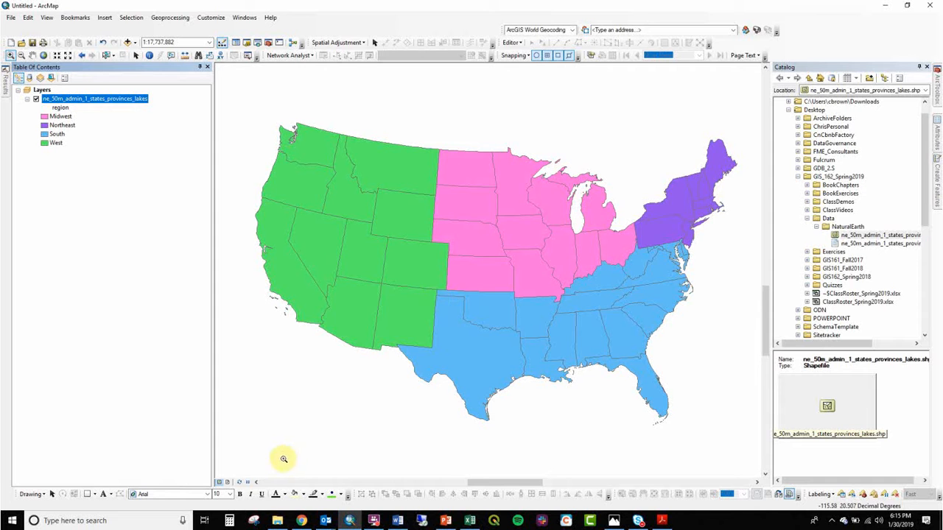
- Switch to layout view and float the Layout toolbar near the page
left_click(228, 484)
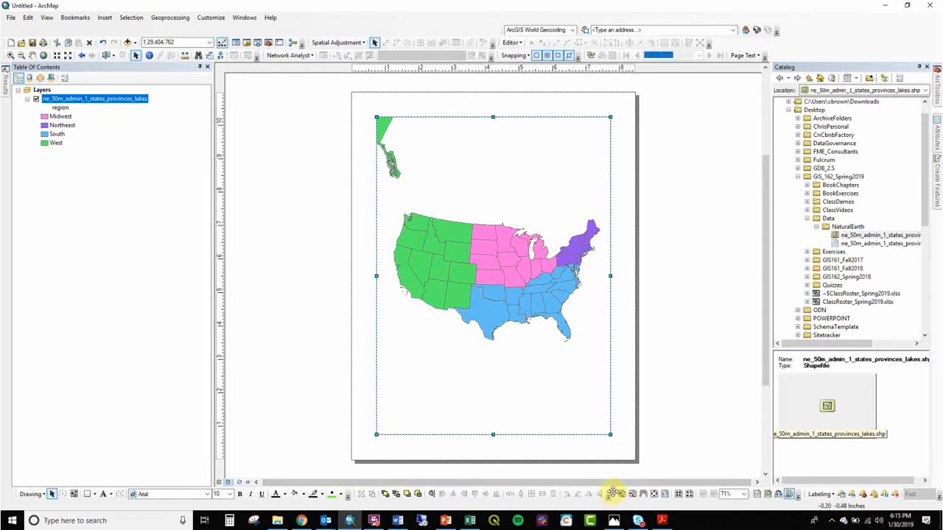
left_click_drag(613, 492, 234, 84)
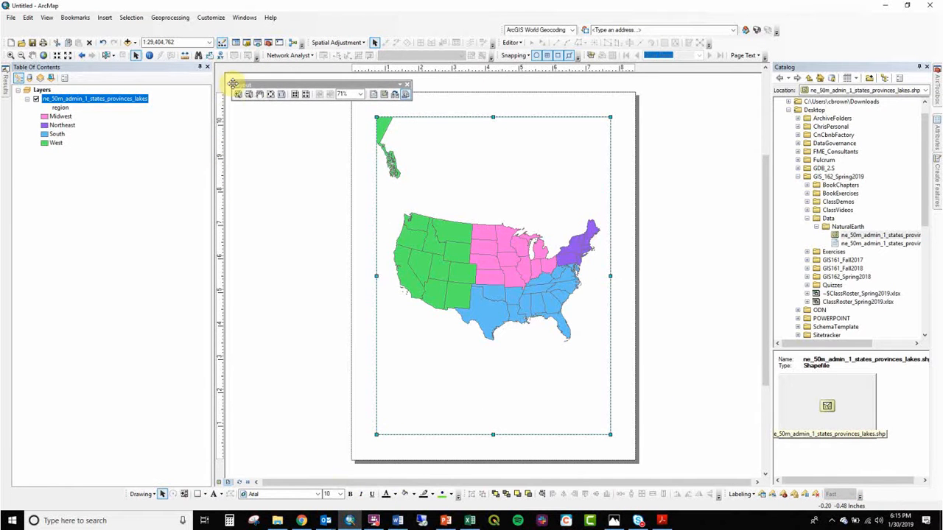
left_click(239, 96)
left_click(462, 258)
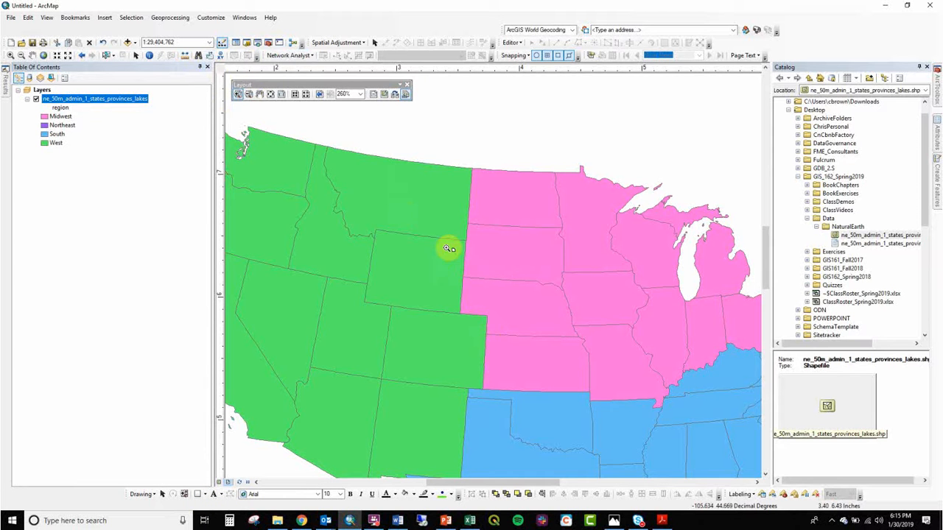
scroll(450, 262, "down", 3)
scroll(450, 276, "down", 3)
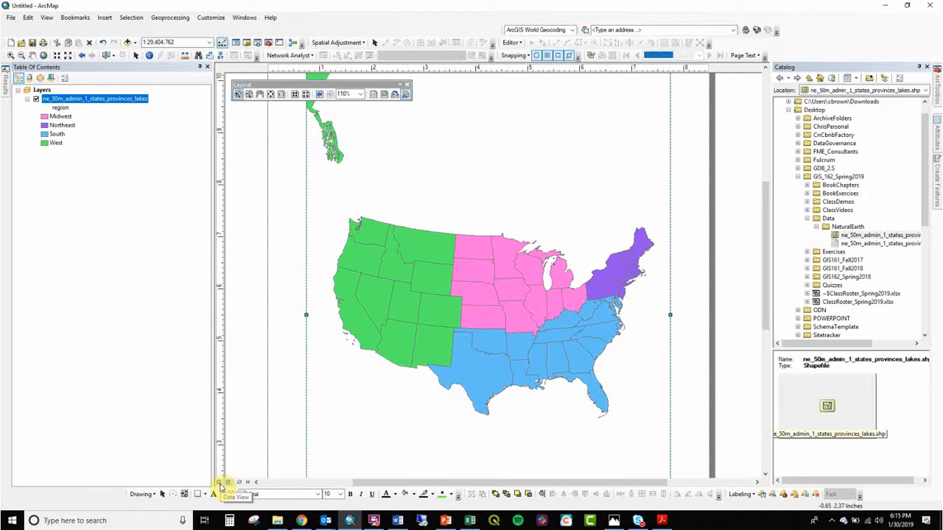
left_click(348, 340)
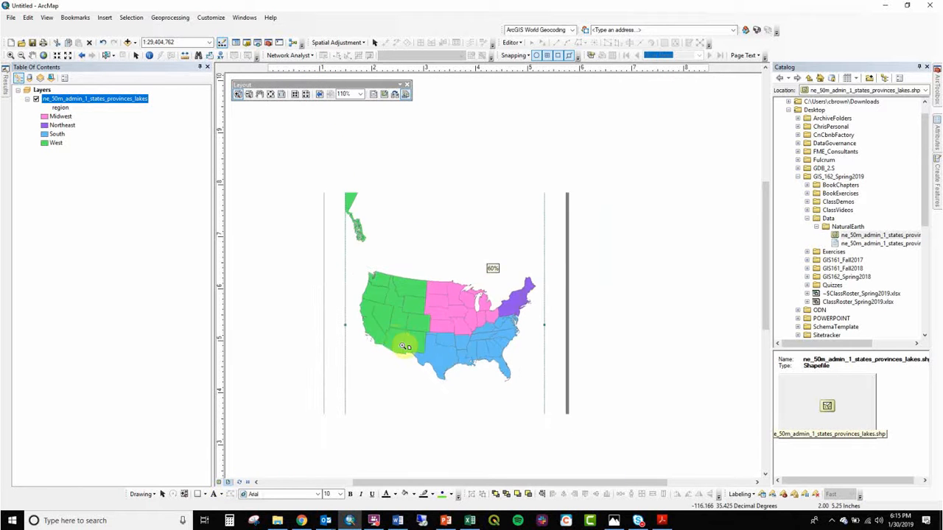
left_click_drag(441, 333, 492, 276)
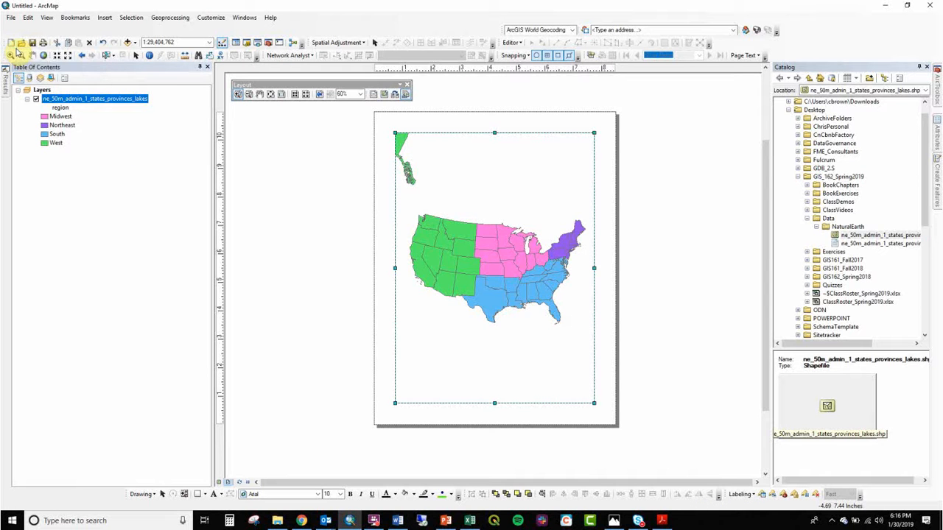
- Set the paper orientation to landscape and the map page to Letter, 11 by 8.5 inches, without using printer paper settings
left_click(12, 19)
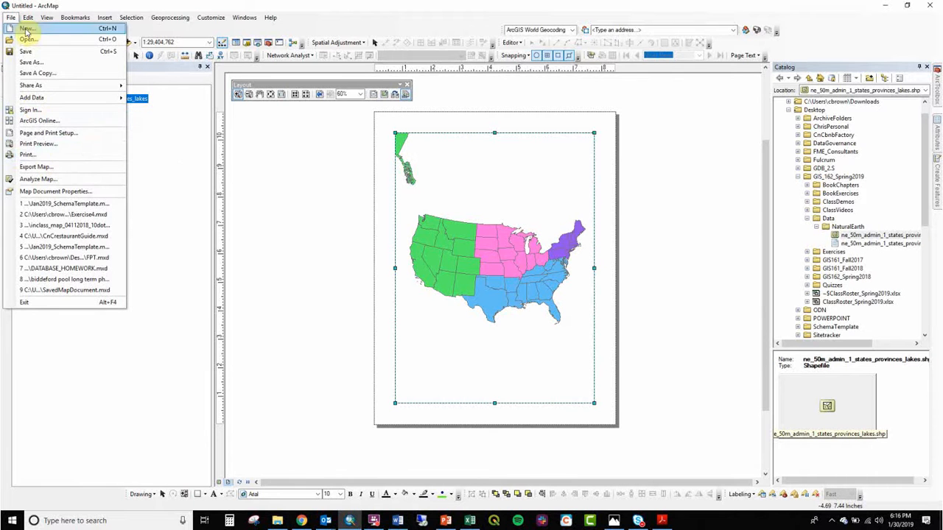
left_click(12, 18)
left_click(12, 17)
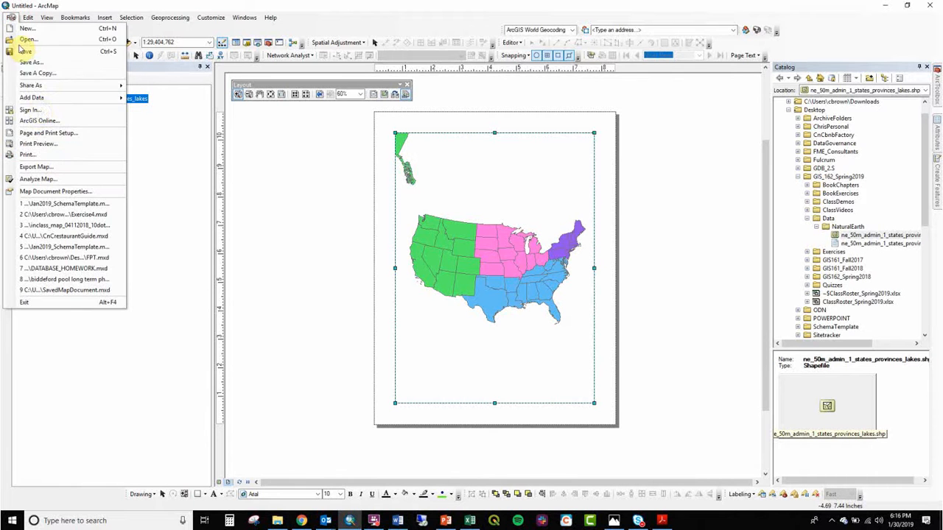
left_click(50, 134)
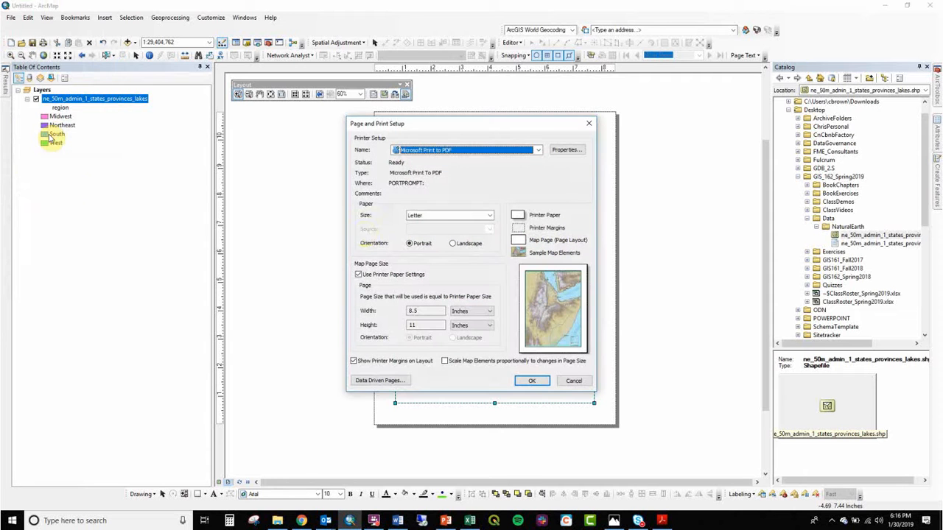
left_click(454, 244)
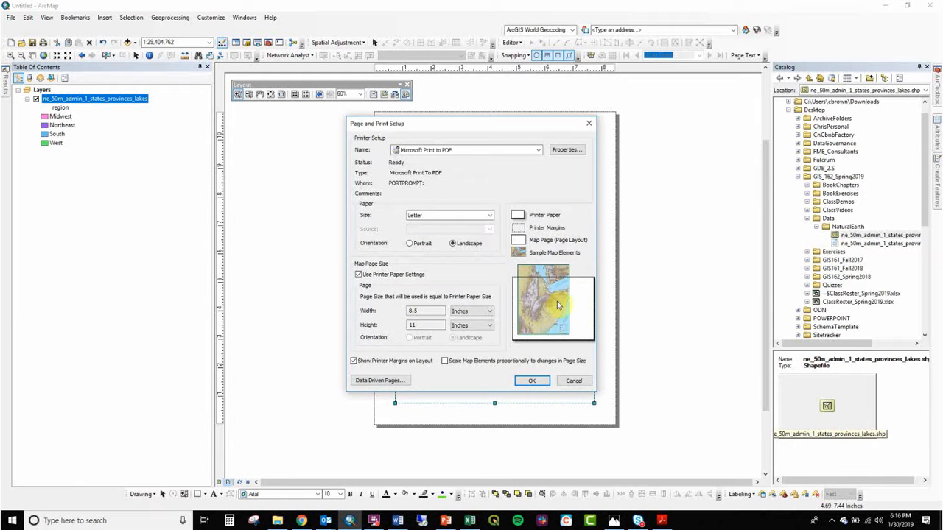
left_click(397, 277)
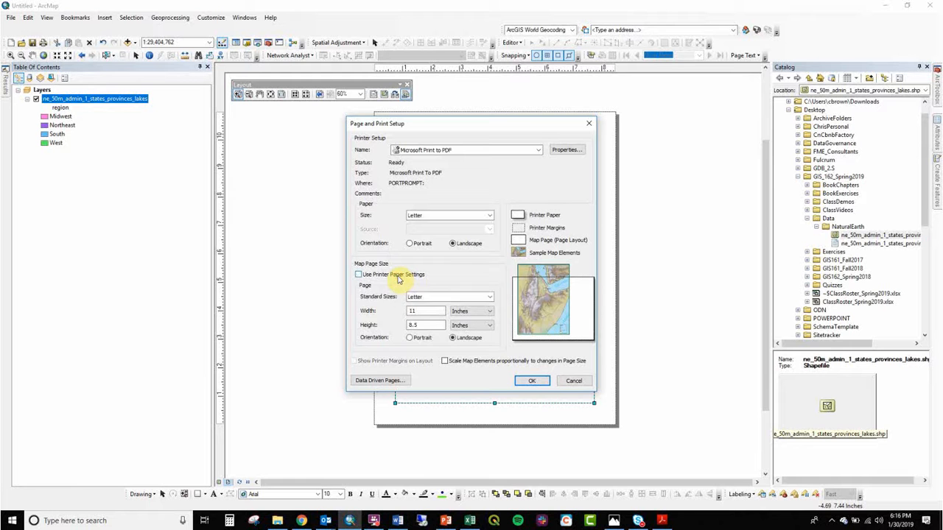
double_click(415, 310)
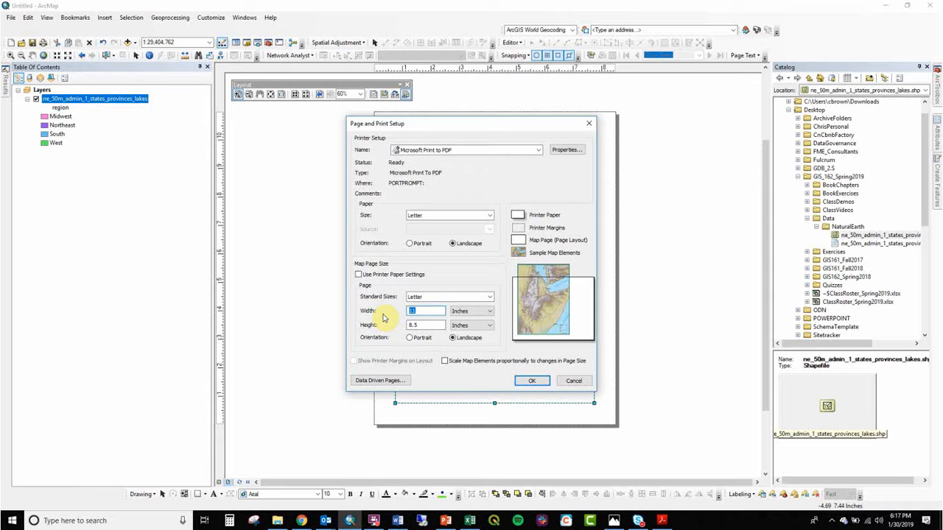
left_click(532, 380)
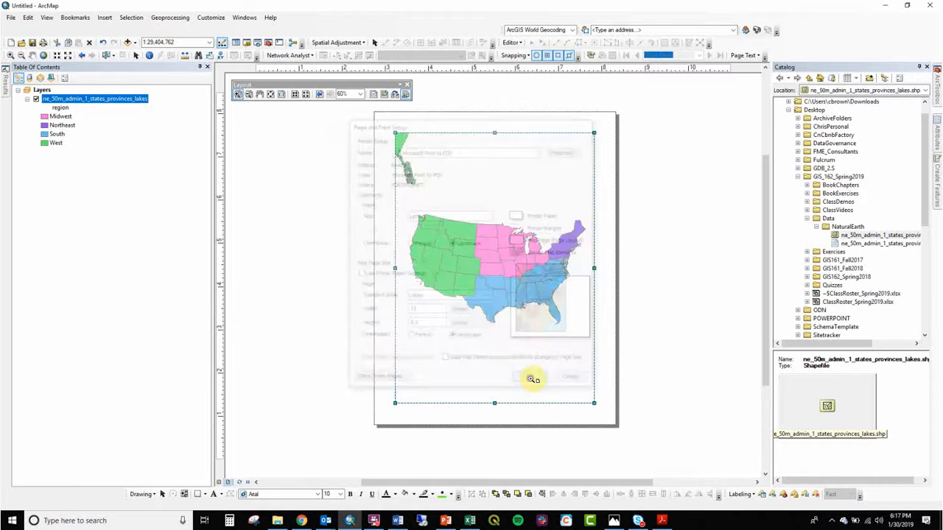
- Undock the Draw and Graphics toolbars and float them below the Layout toolbar
scroll(522, 313, "up", 4)
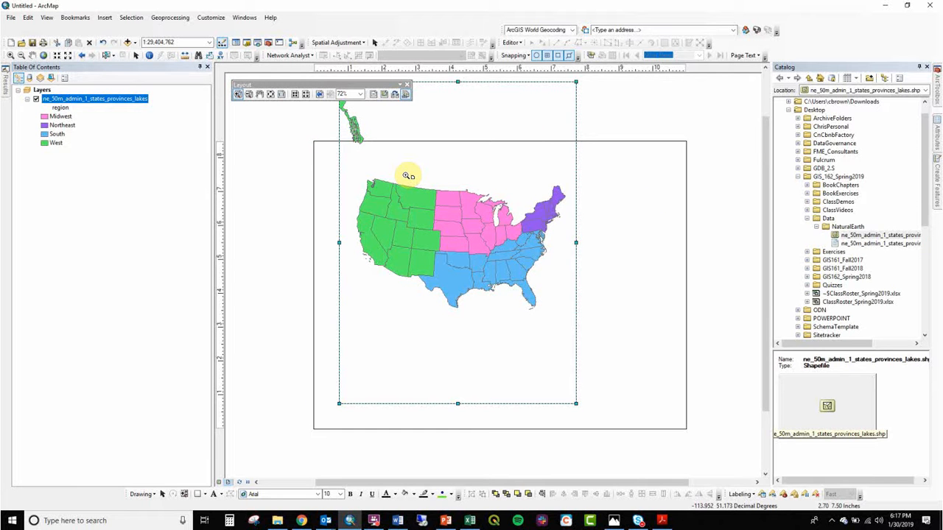
left_click_drag(530, 232, 521, 269)
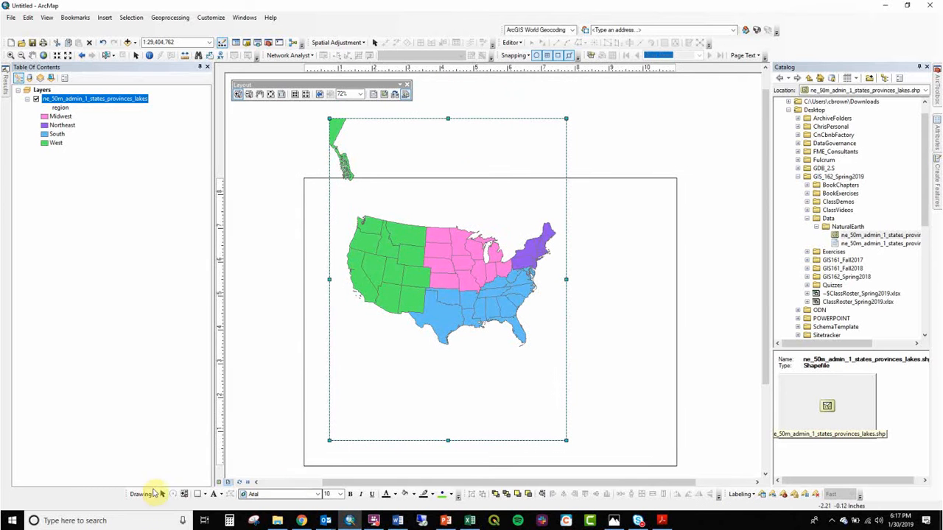
left_click(131, 494)
mouse_move(132, 495)
left_mouse_down()
mouse_move(169, 219)
mouse_move(232, 111)
left_mouse_up()
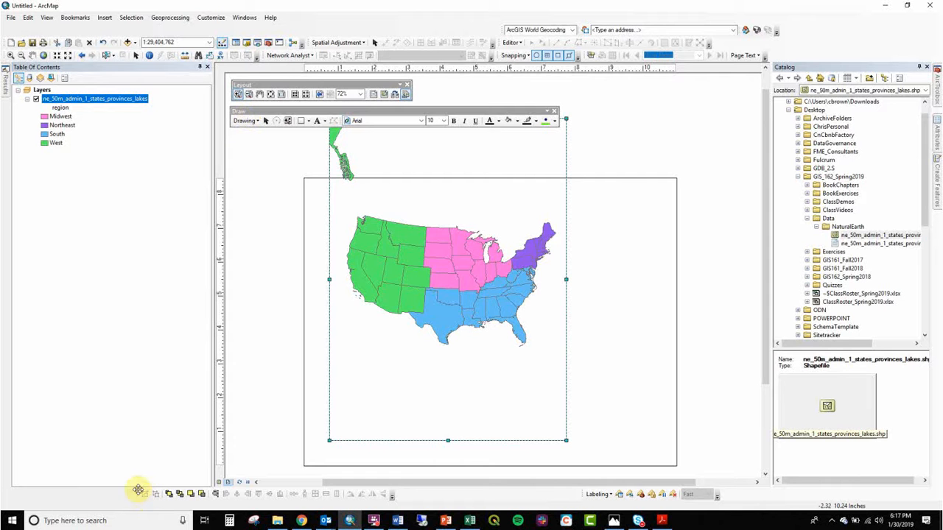
mouse_move(139, 490)
left_mouse_down()
mouse_move(244, 162)
mouse_move(236, 132)
mouse_move(249, 150)
left_mouse_up()
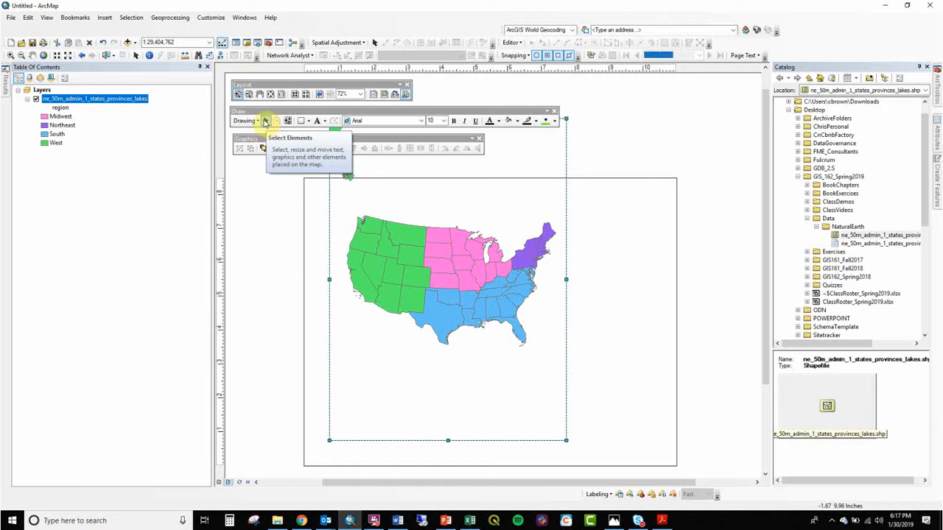
left_click(373, 521)
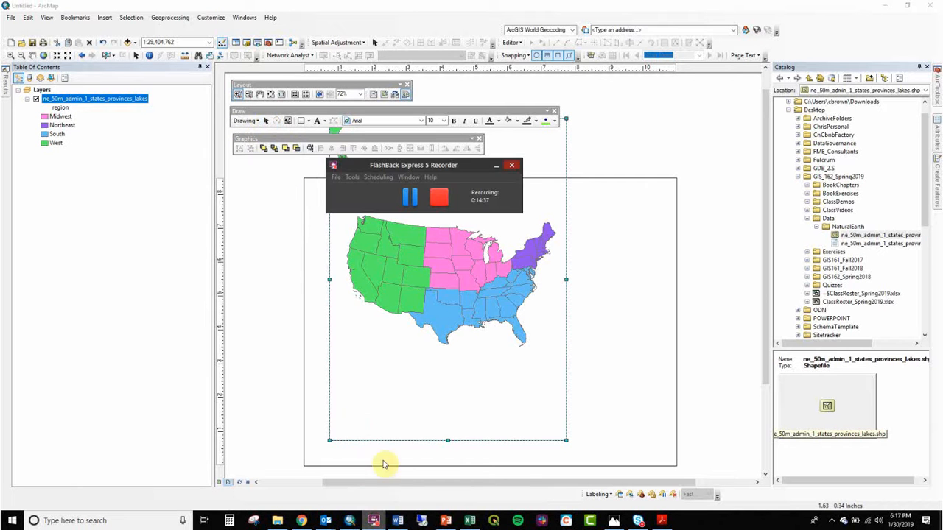
left_click(495, 168)
- Move the data frame to the page's lower-left corner and resize it to fill the landscape page
left_click(266, 122)
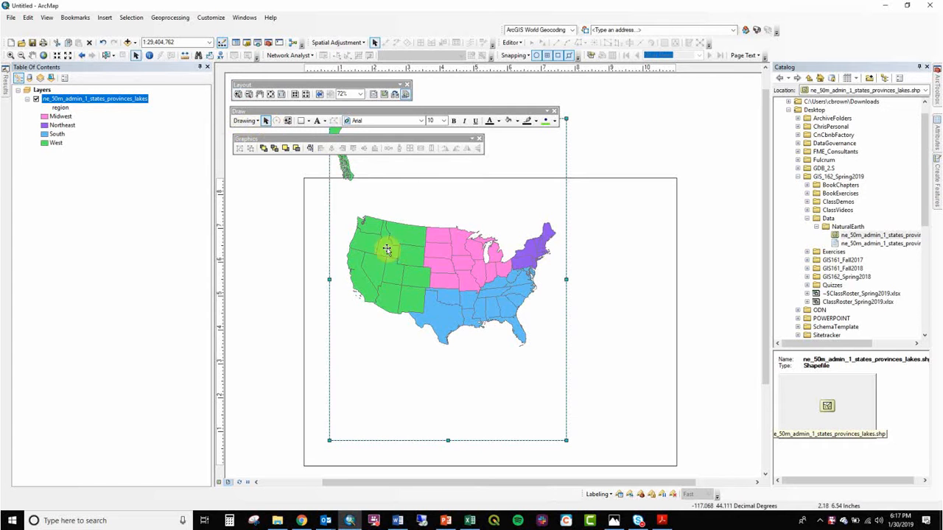
left_click(418, 266)
left_click_drag(420, 274, 394, 291)
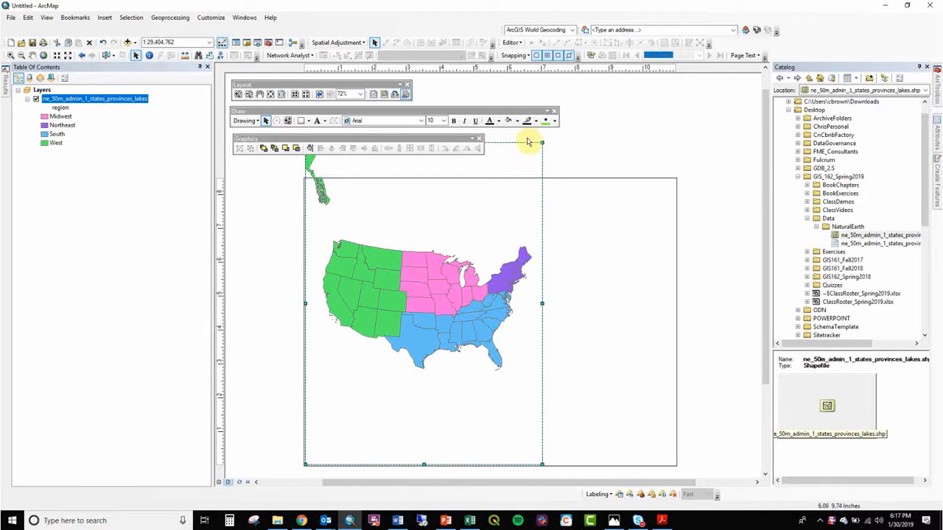
left_click_drag(543, 145, 676, 183)
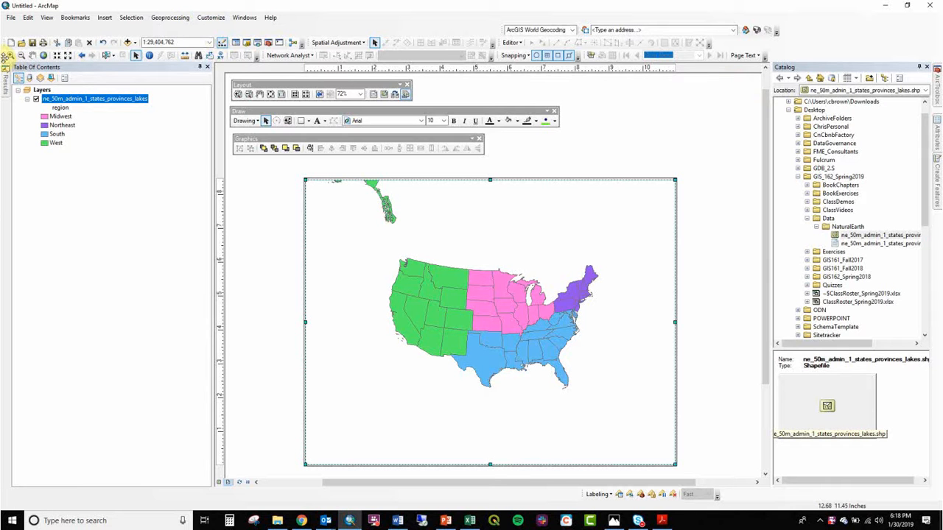
- Undock the Tools toolbar, float it beside the Layout toolbar, and reposition the page below the floating toolbars
left_click_drag(6, 56, 427, 87)
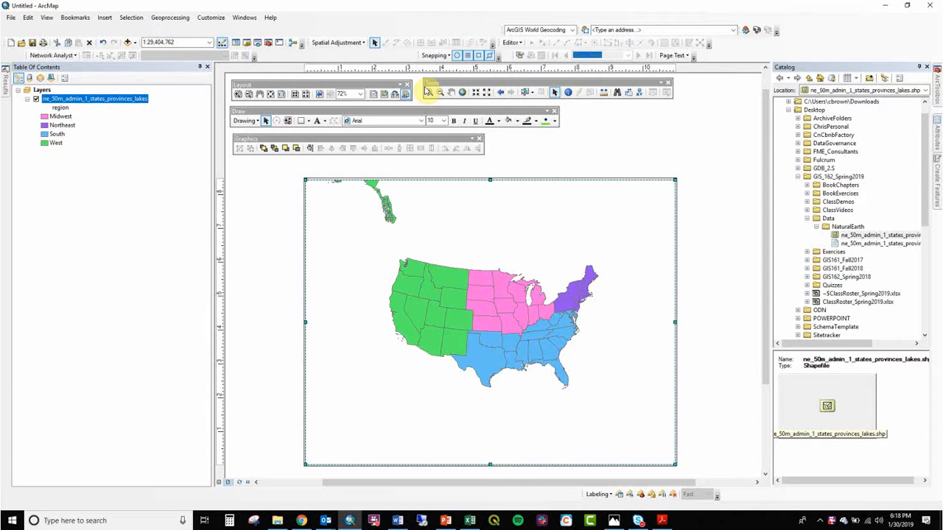
left_click(429, 91)
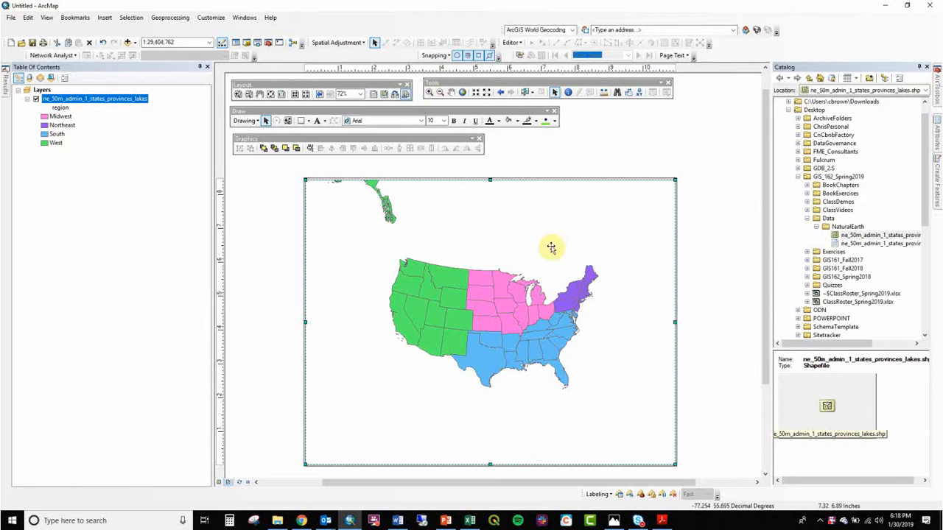
left_click_drag(568, 304, 592, 295)
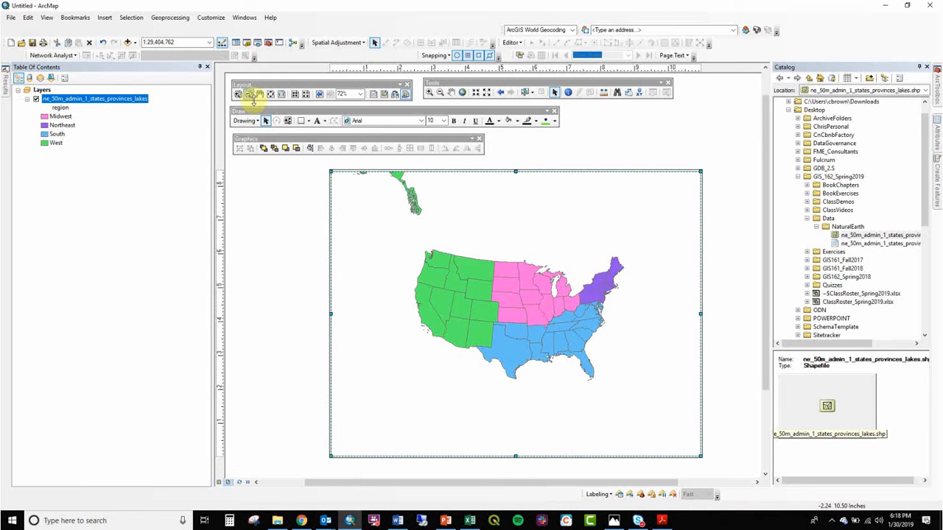
left_click_drag(251, 83, 256, 86)
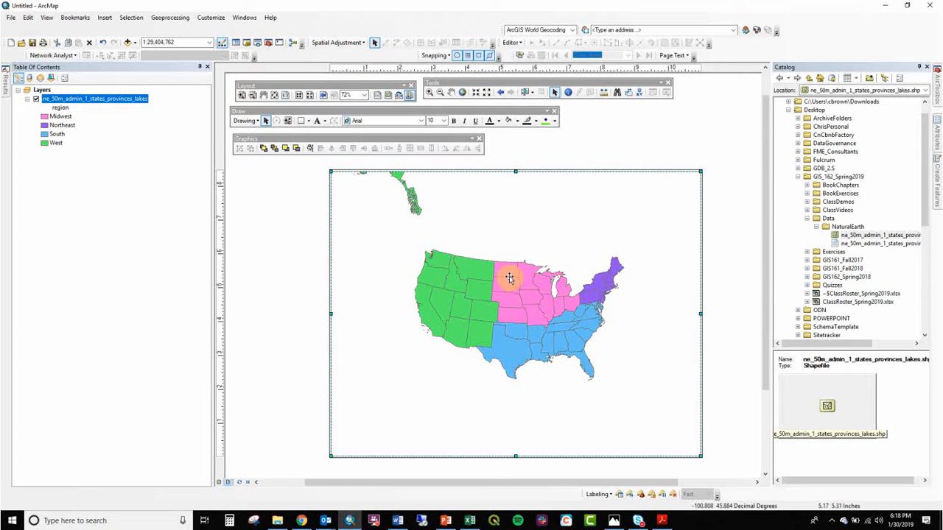
- Zoom the layout page in on the contiguous states and return to the previous page extent
left_click(243, 95)
left_click_drag(422, 238, 655, 402)
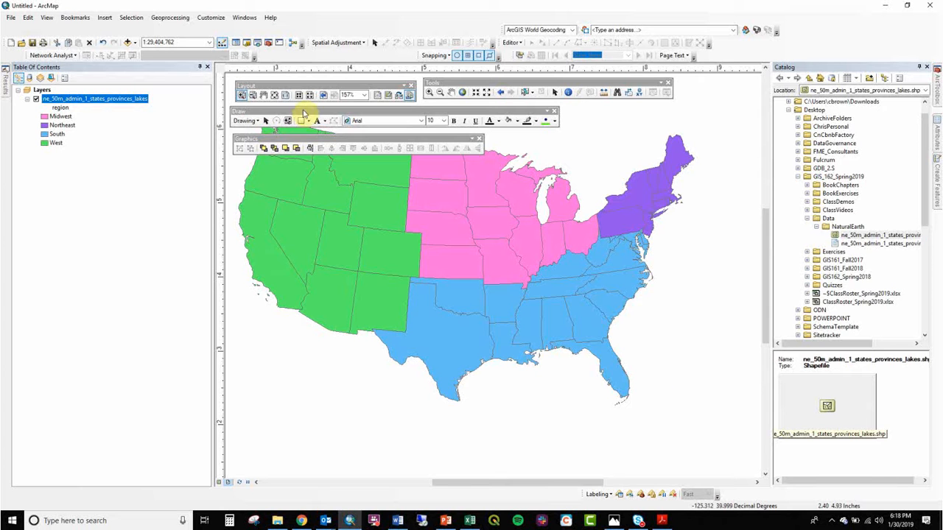
left_click(323, 97)
- Align the Layout and Tools toolbars and zoom the map inside the data frame to the contiguous states, at a scale of about 1:17,500,000
left_click_drag(291, 82, 295, 85)
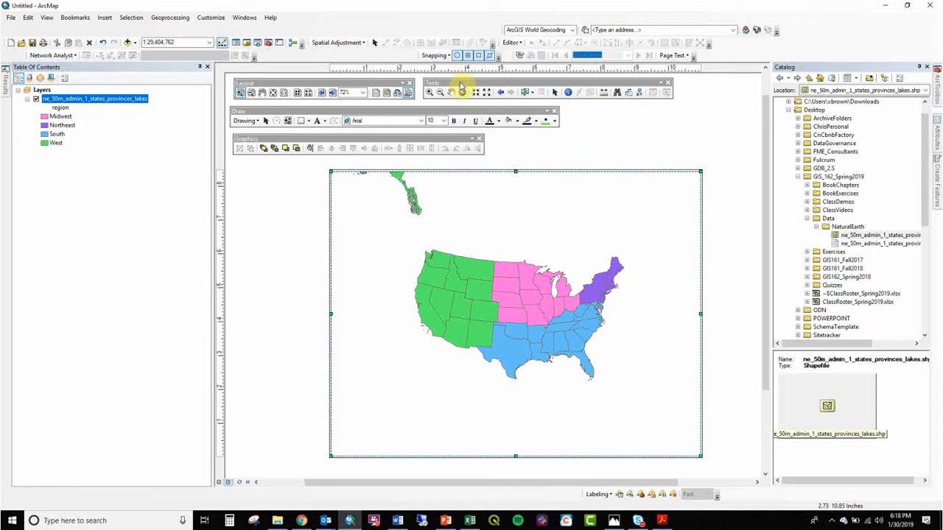
left_click_drag(430, 81, 431, 84)
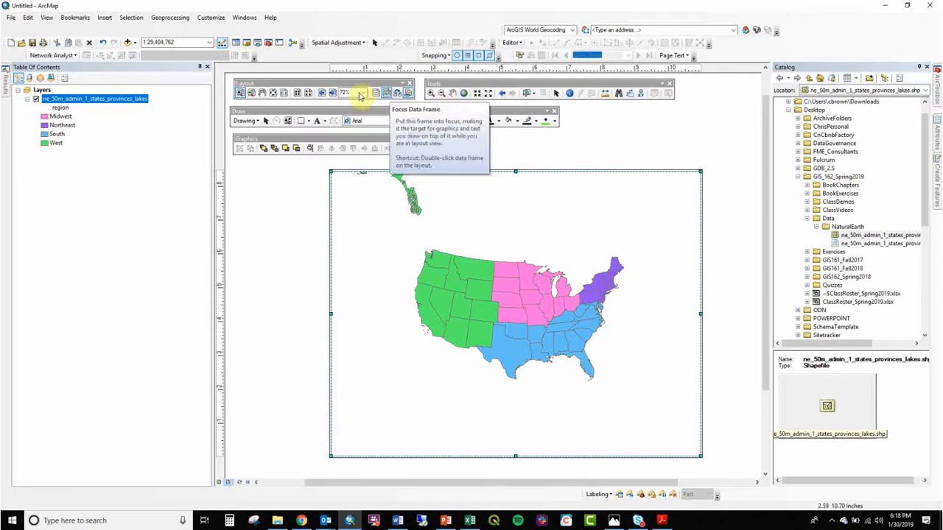
left_click(432, 94)
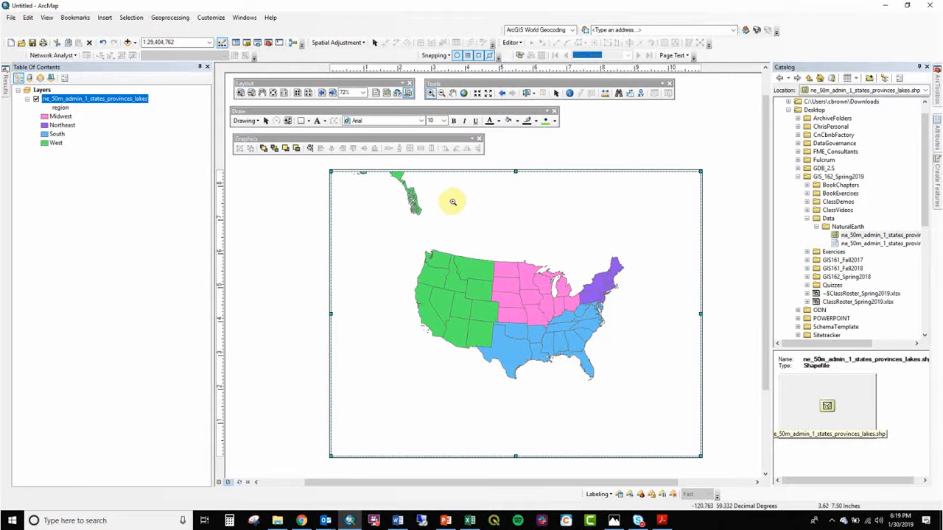
left_click_drag(573, 361, 628, 389)
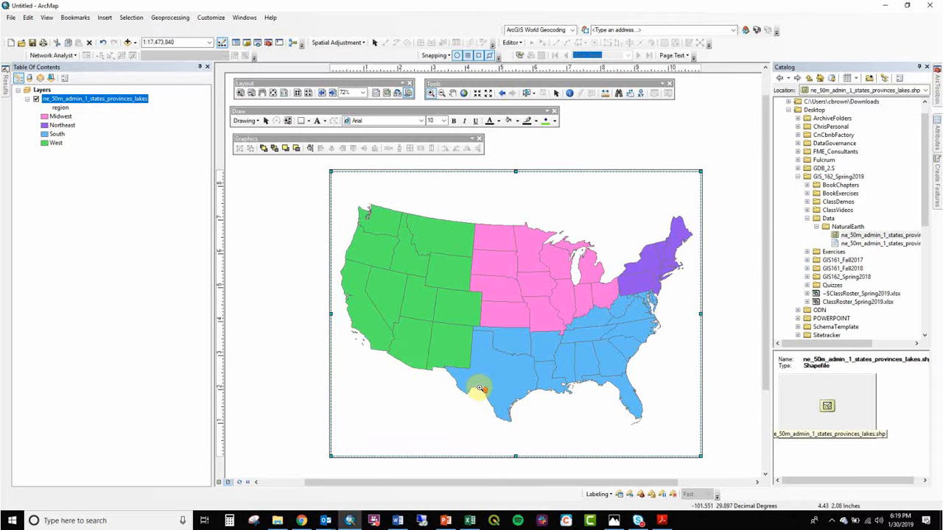
scroll(478, 390, "down", 1)
left_click_drag(504, 349, 505, 327)
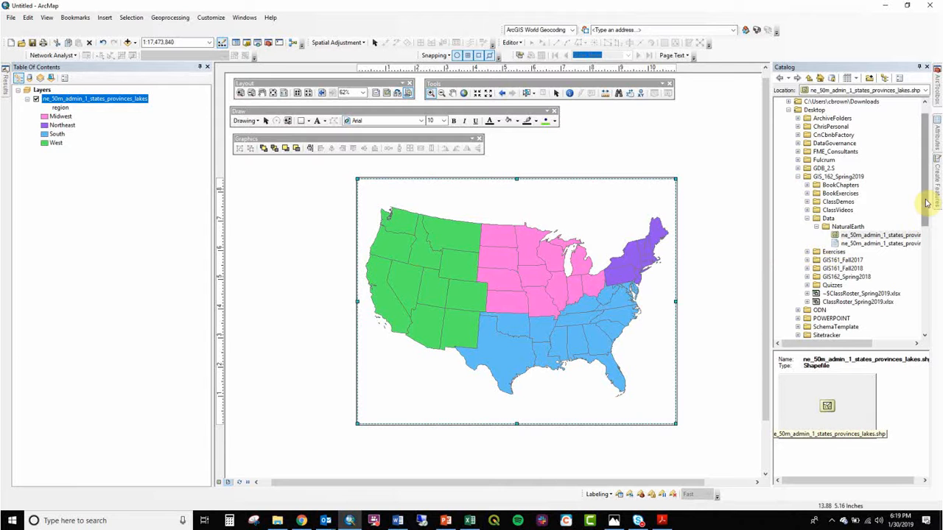
- Add the NatGeo_World_Map basemap to the map from the services.arcgisonline.com GIS server connection
left_click_drag(927, 202, 930, 326)
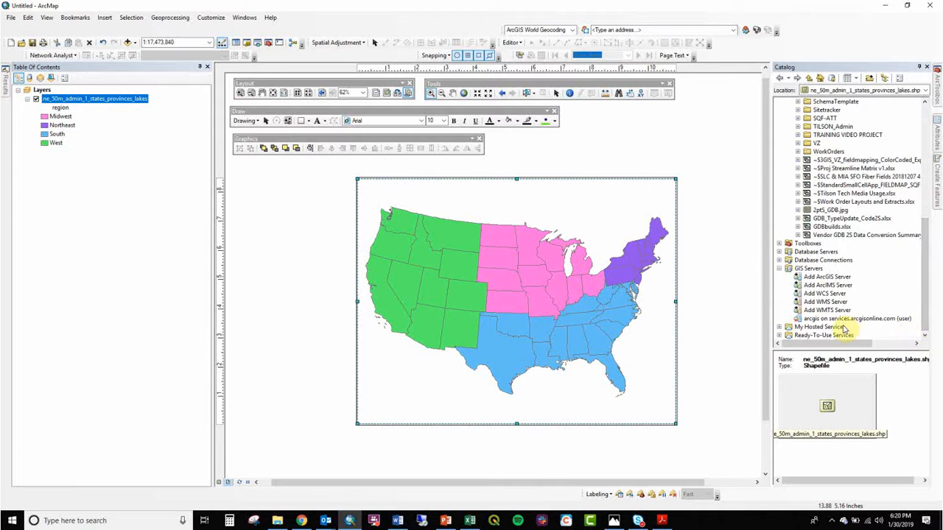
left_click(808, 268)
left_click(827, 319)
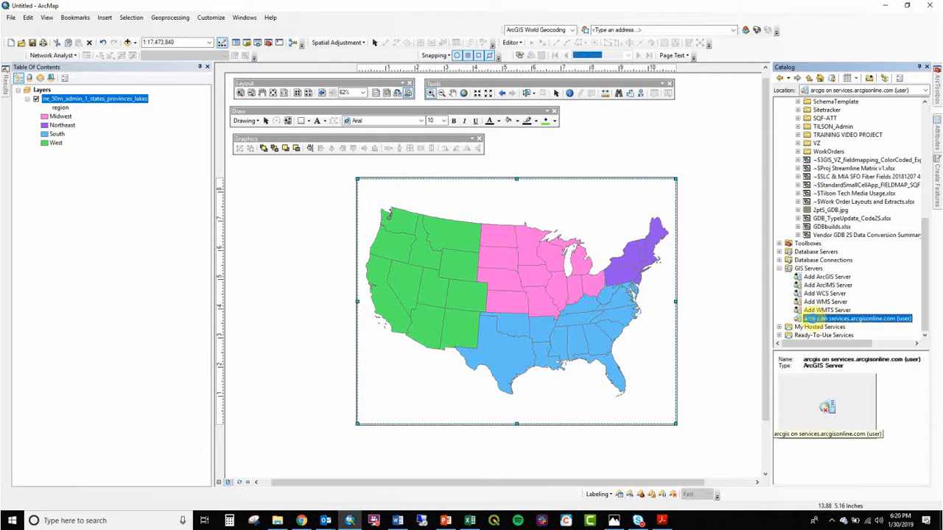
left_click(789, 318)
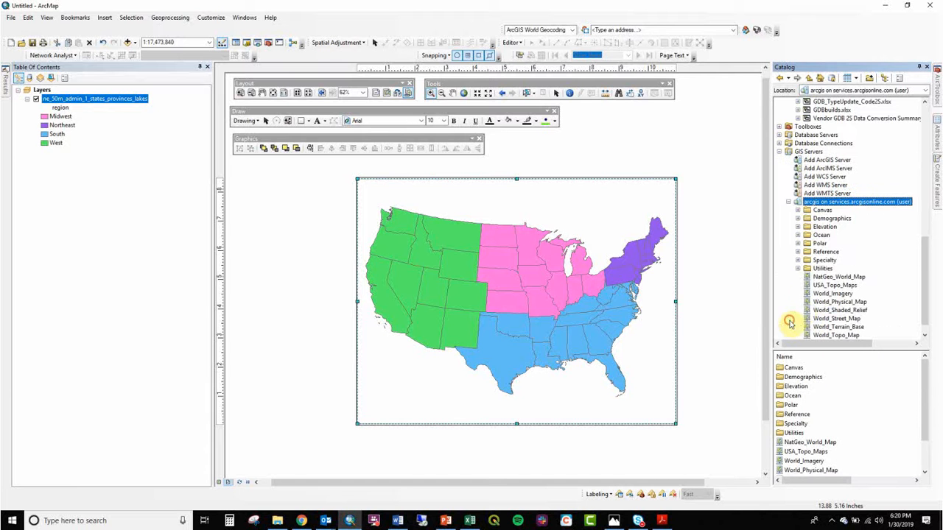
left_click(831, 277)
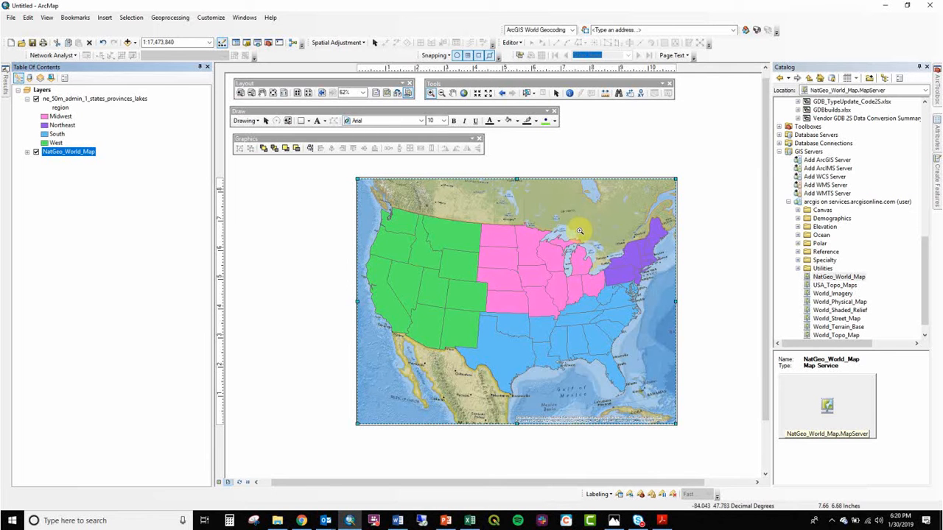
- Review the NatGeo_World_Map layer's advanced, layers, cache, source and general properties without changing anything
double_click(61, 152)
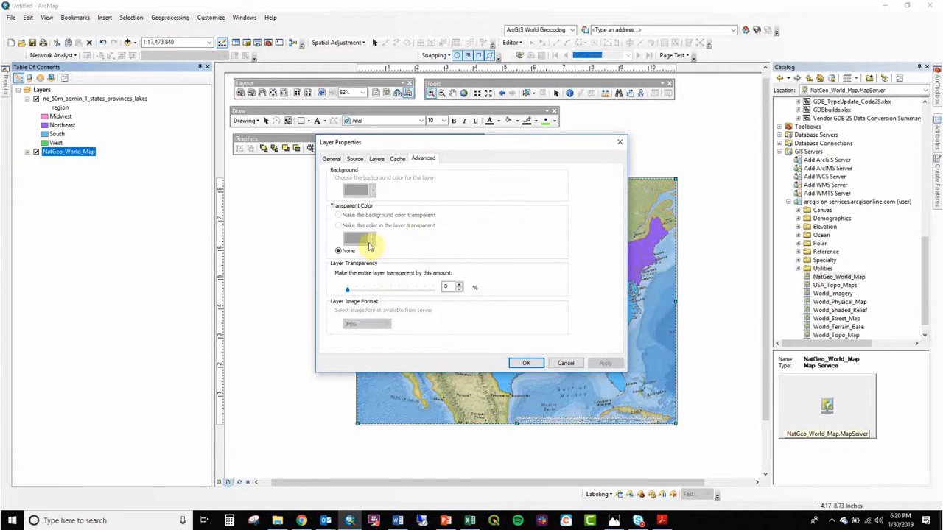
left_click(376, 158)
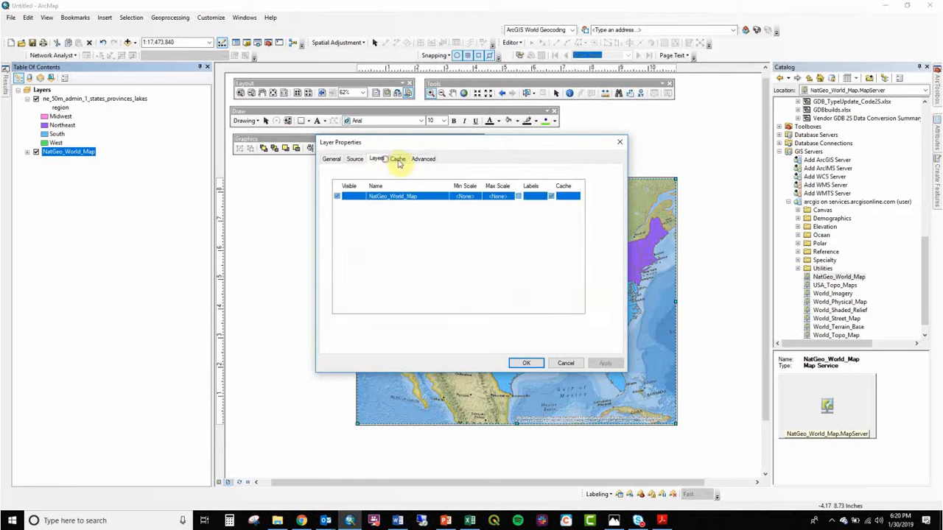
left_click(397, 158)
left_click(356, 159)
left_click(332, 158)
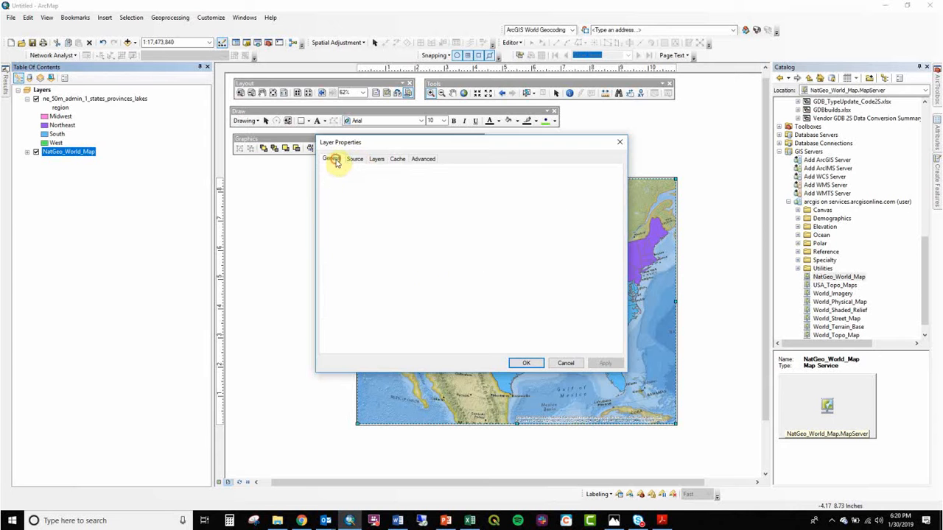
left_click(565, 363)
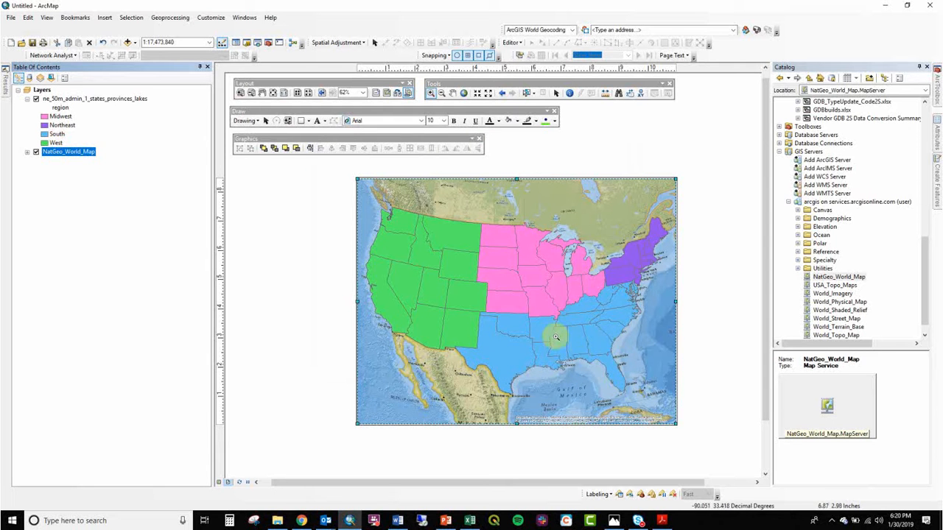
- Change the South region's fill color to light yellow
left_click(44, 136)
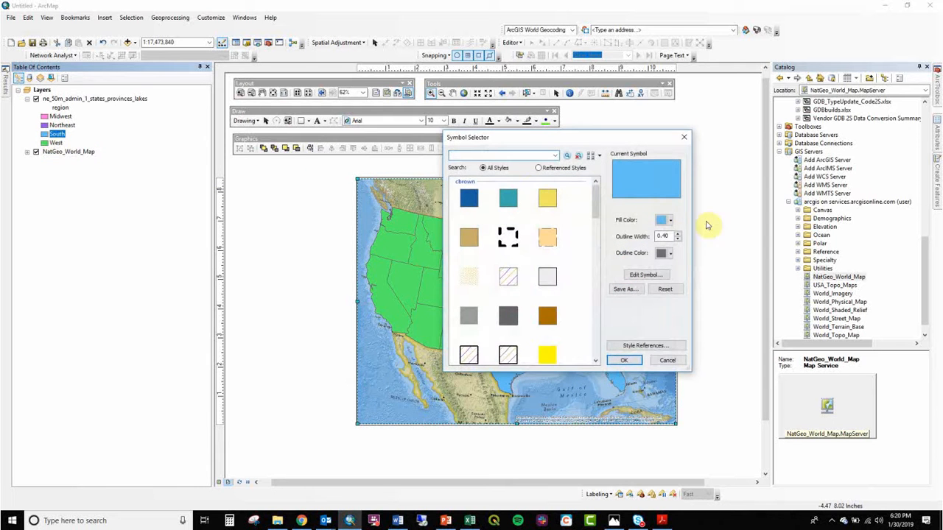
left_click(669, 221)
left_click(694, 267)
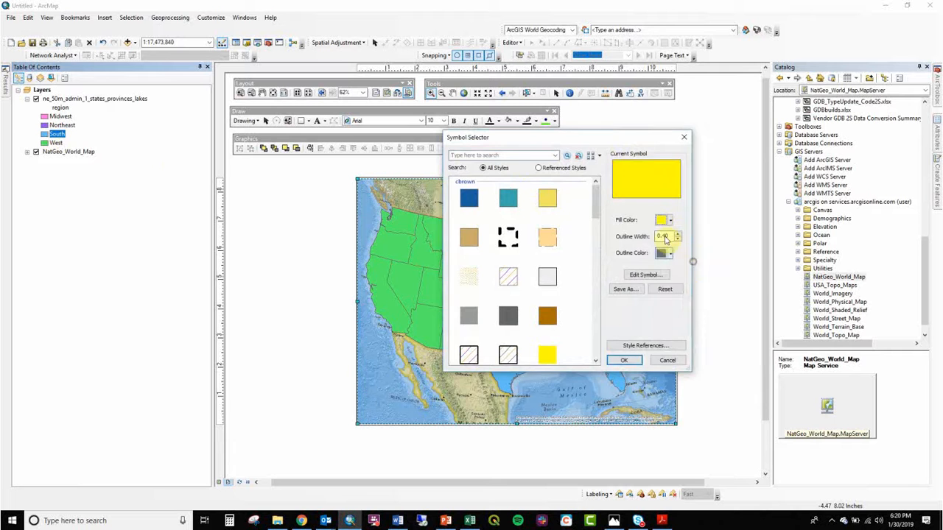
left_click(669, 220)
left_click(695, 257)
left_click(626, 360)
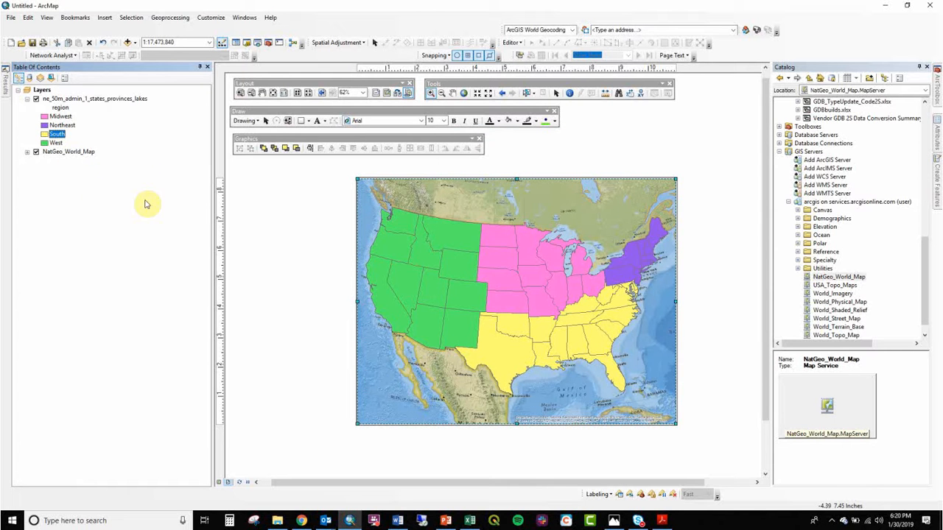
- Try a light purple fill color for the Northeast region
left_click(44, 126)
left_click(662, 219)
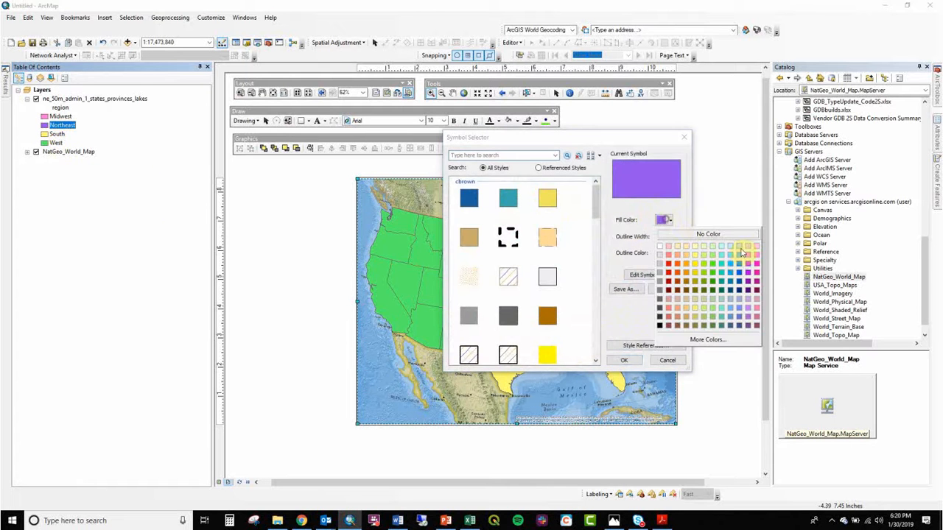
left_click(752, 260)
left_click(627, 360)
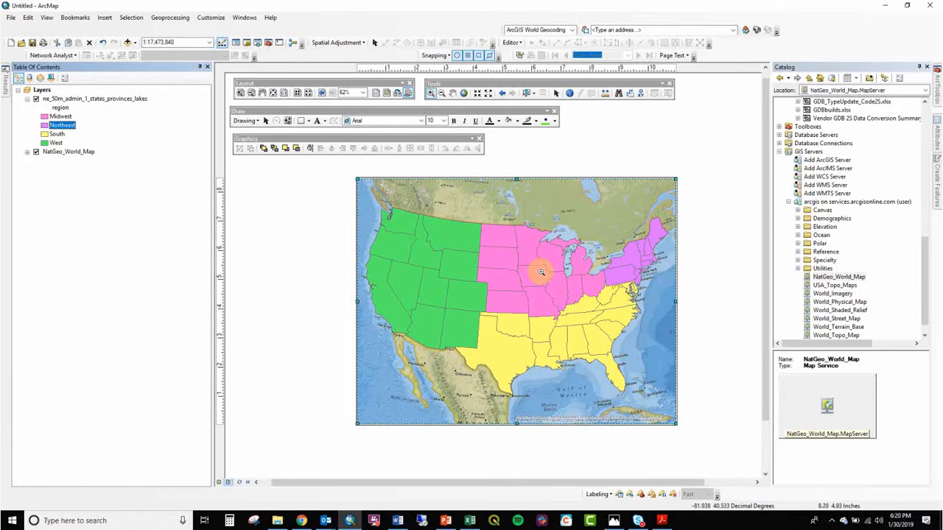
- Set the Northeast region's fill color to a light coral red
left_click(45, 126)
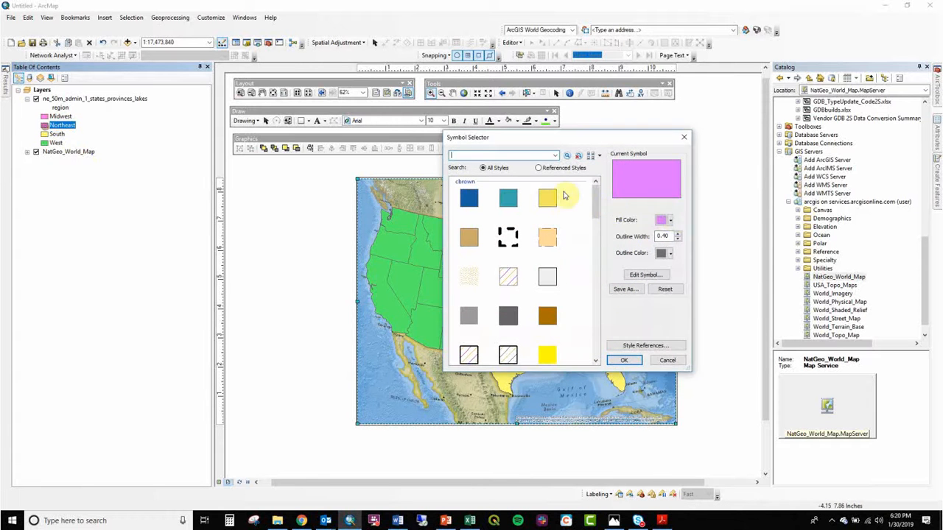
left_click(665, 219)
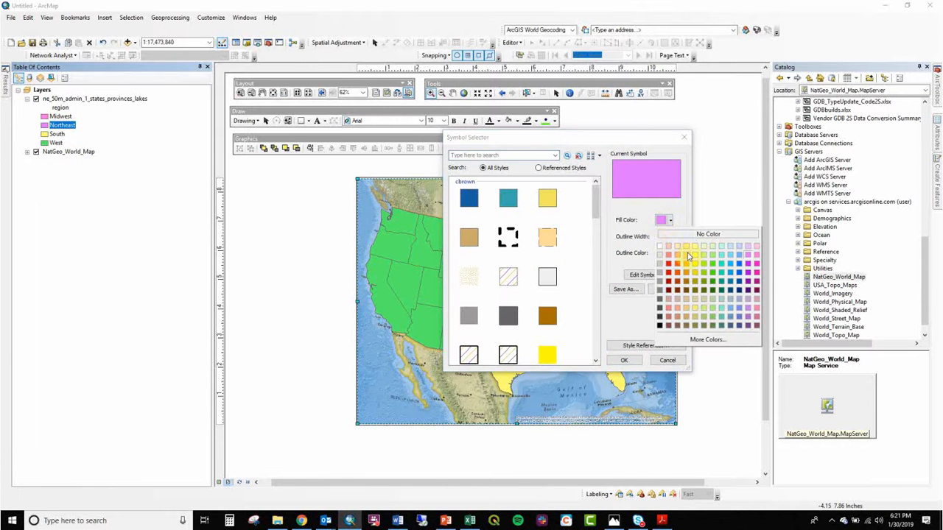
left_click(688, 255)
left_click(665, 219)
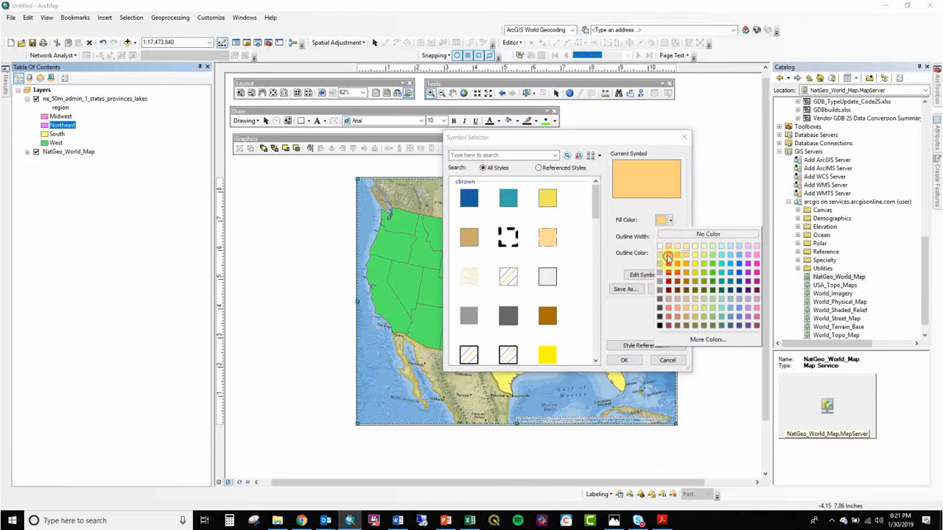
left_click(668, 257)
left_click(624, 360)
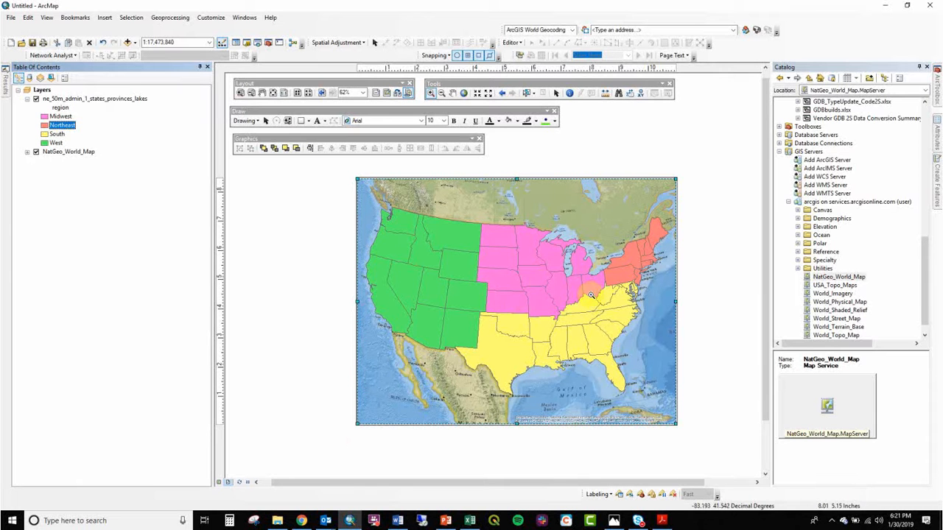
- Switch to Chrome and open the ColorBrewer site, colorbrewer2.org, in a new tab
left_click(302, 521)
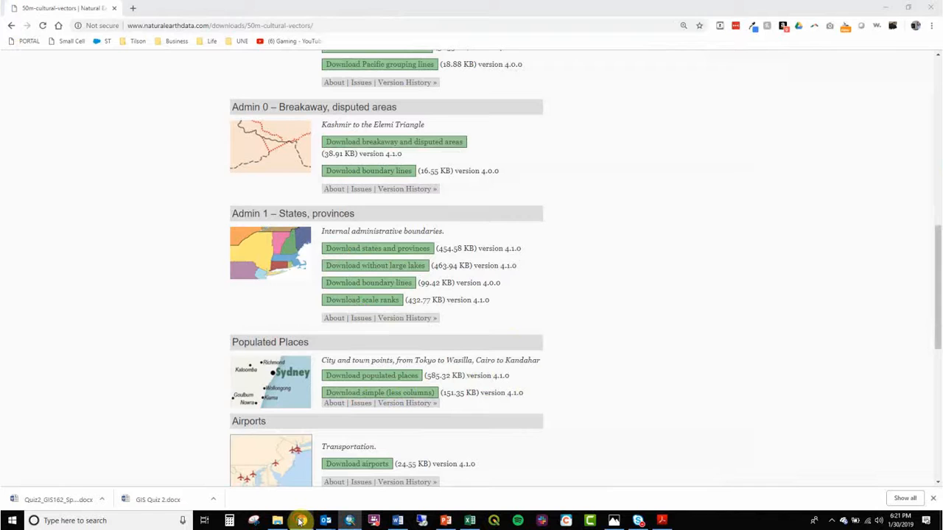
left_click(134, 8)
type("color")
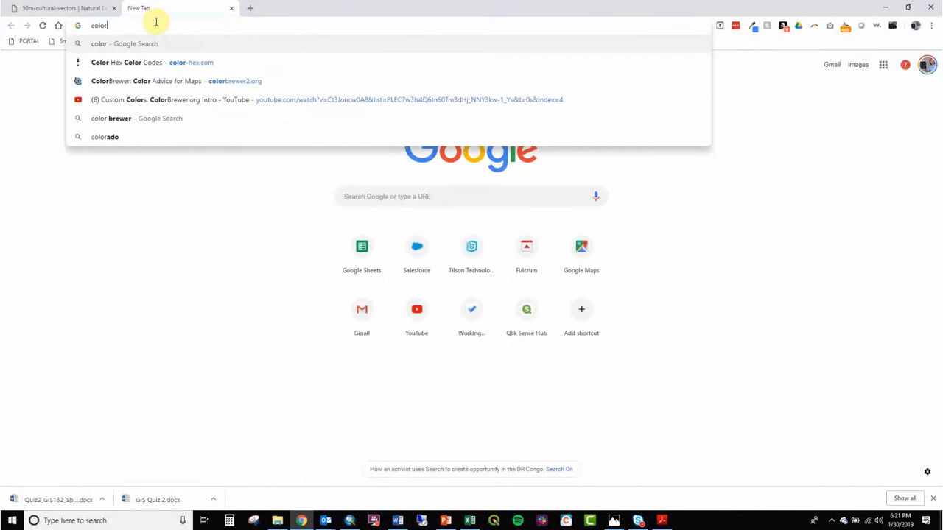
type("brewer.org")
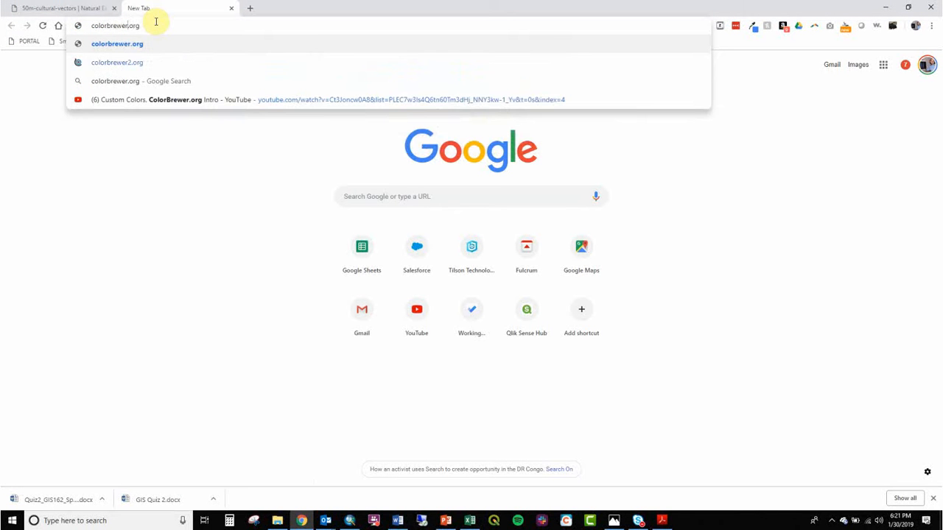
type("2")
key("Down")
key("Return")
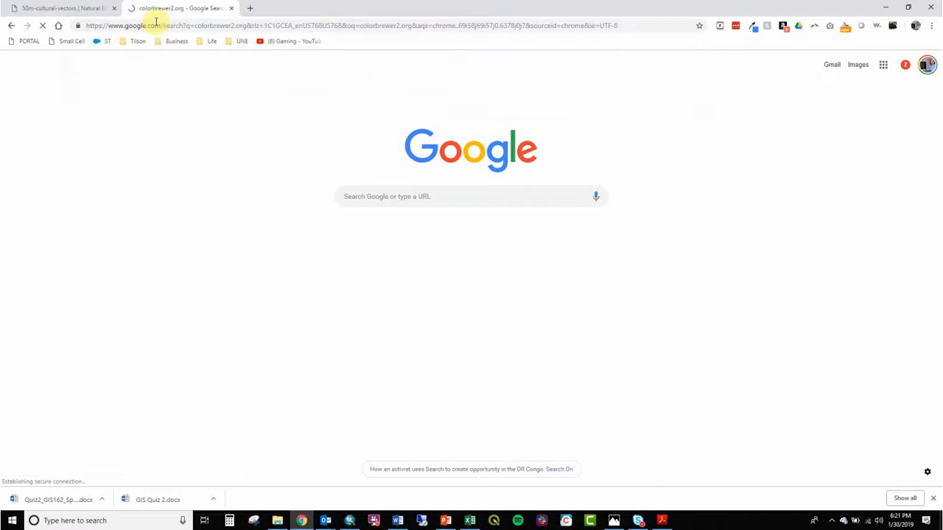
left_click(185, 147)
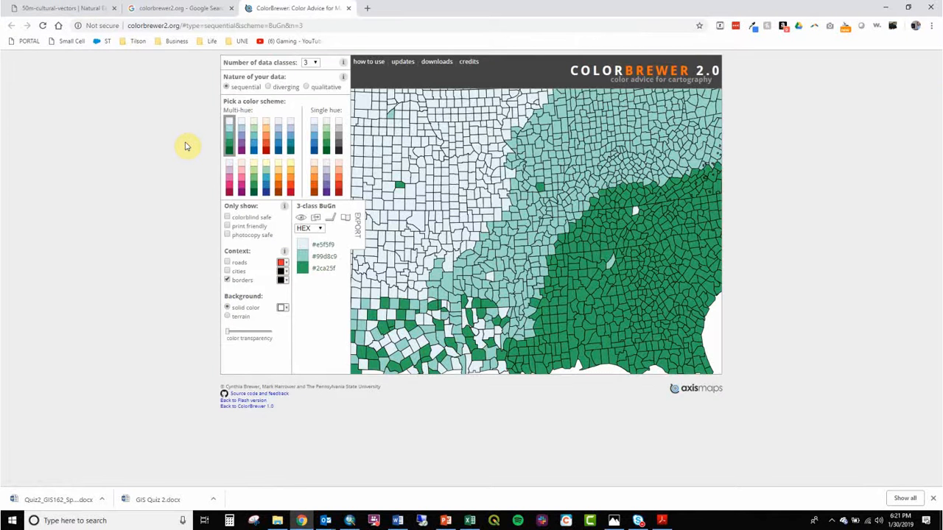
- Set ColorBrewer to qualitative data with 4 classes and choose the Pastel2 color scheme
left_click(322, 87)
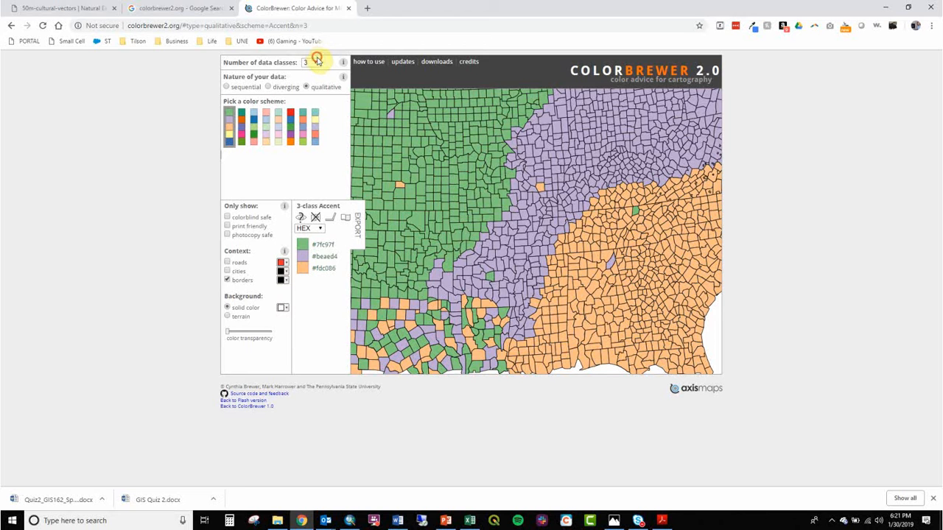
left_click(317, 61)
left_click(312, 78)
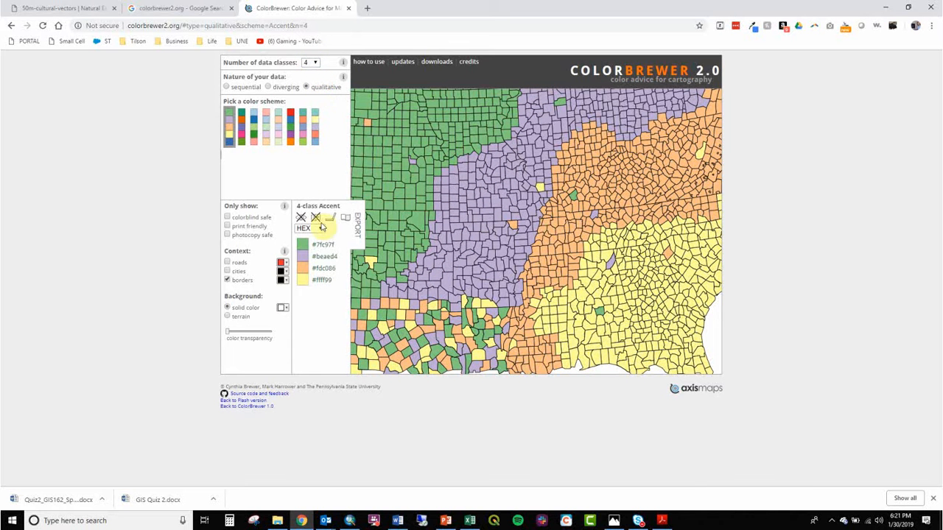
left_click(279, 127)
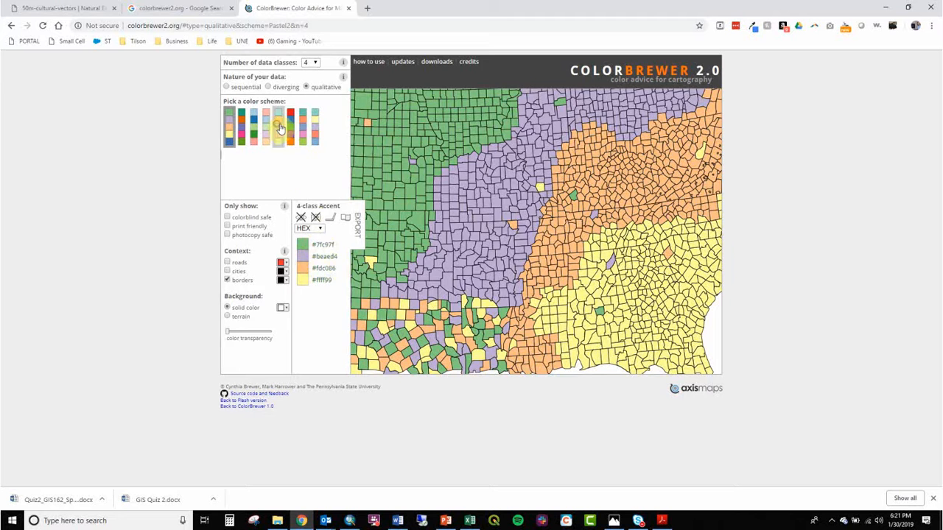
- Preview the Set1 and Set2 qualitative schemes and select the Paired color scheme
left_click(291, 129)
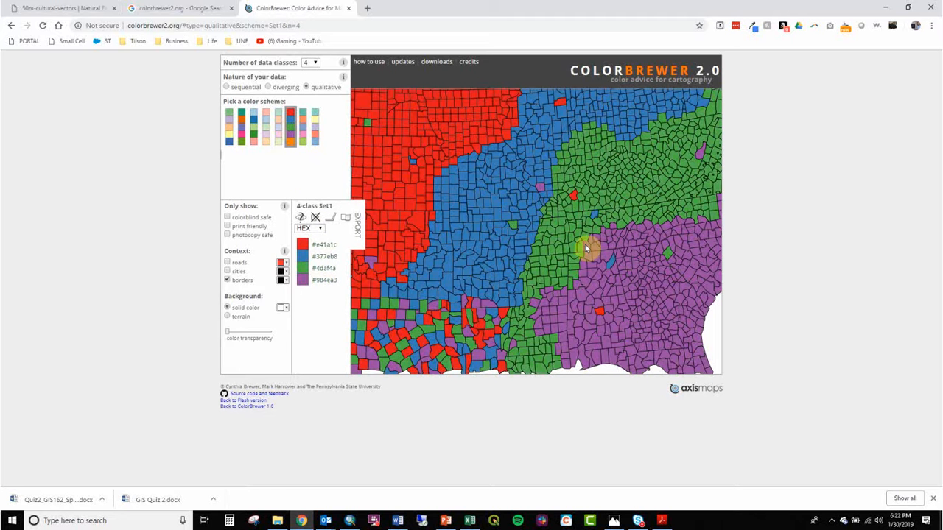
left_click(303, 143)
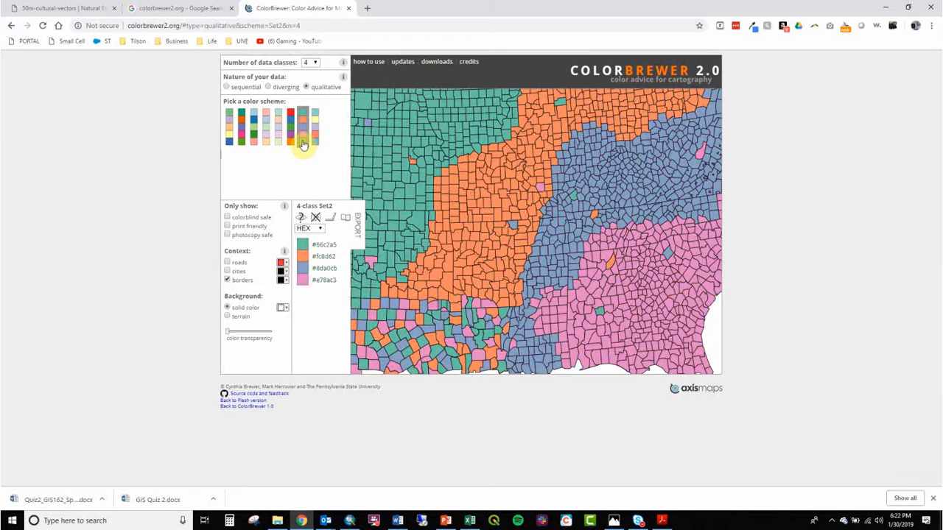
left_click(291, 140)
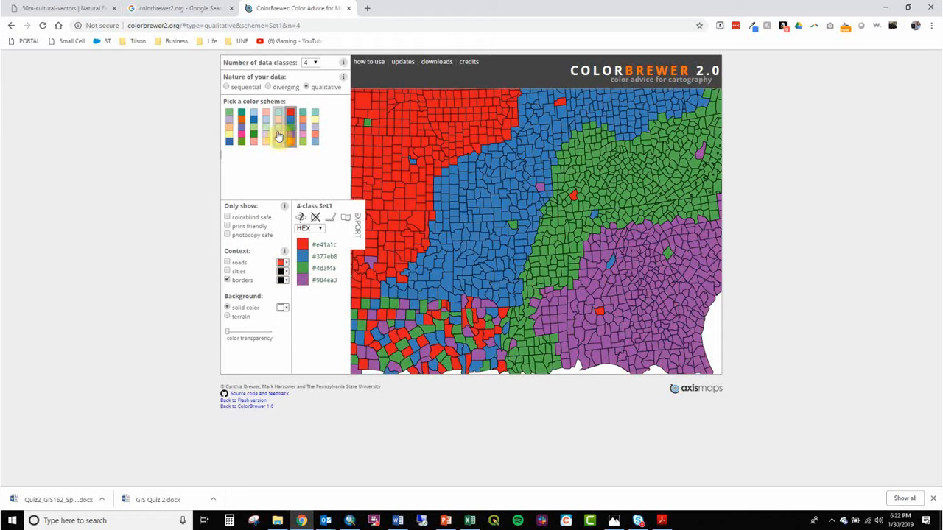
left_click(268, 137)
left_click(255, 137)
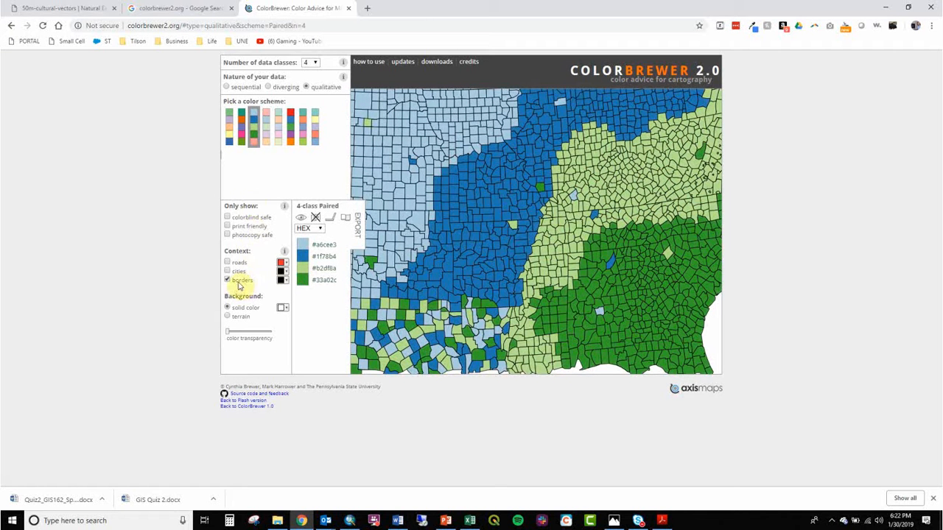
- Limit the schemes to colorblind safe ones and show cities and roads on the preview map
left_click(226, 219)
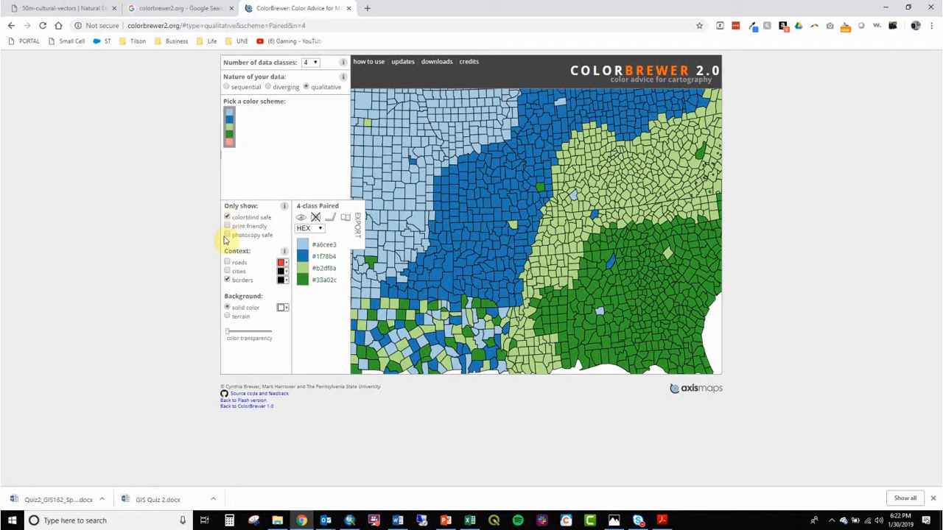
left_click(228, 271)
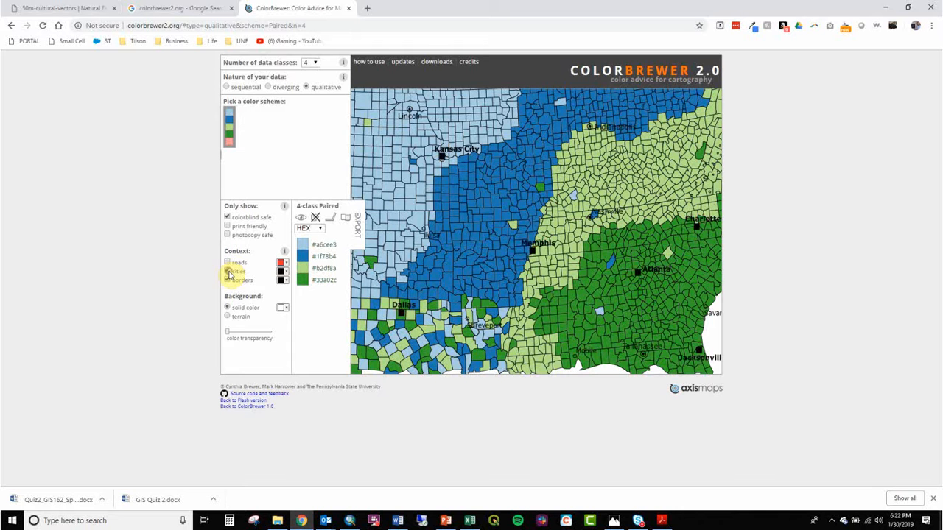
left_click(227, 262)
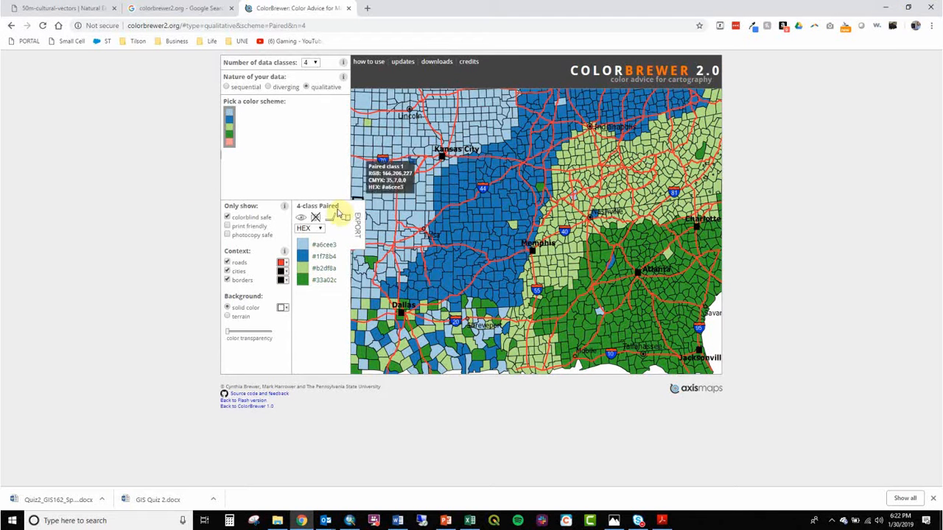
- Display the scheme's color codes as RGB and highlight the values of the first color
left_click(322, 227)
left_click(320, 251)
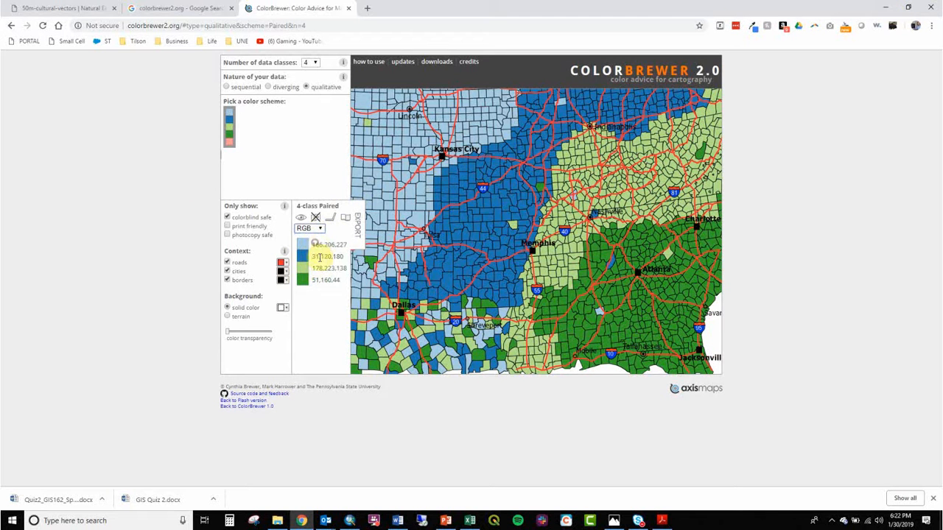
left_click_drag(315, 244, 337, 242)
left_click(335, 246)
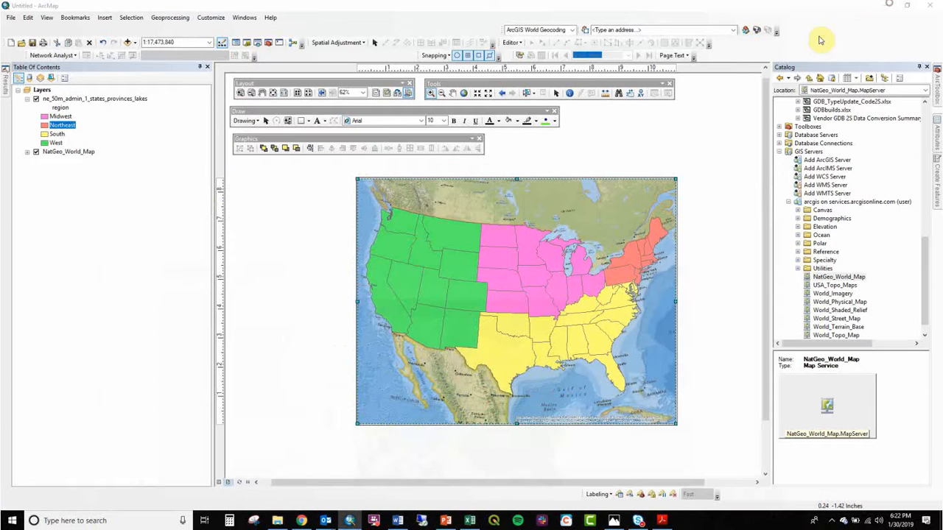
- Switch to ArcMap and inspect the RGB values of the Midwest region's fill color, leaving the symbol as it is
left_click(885, 8)
left_click(44, 117)
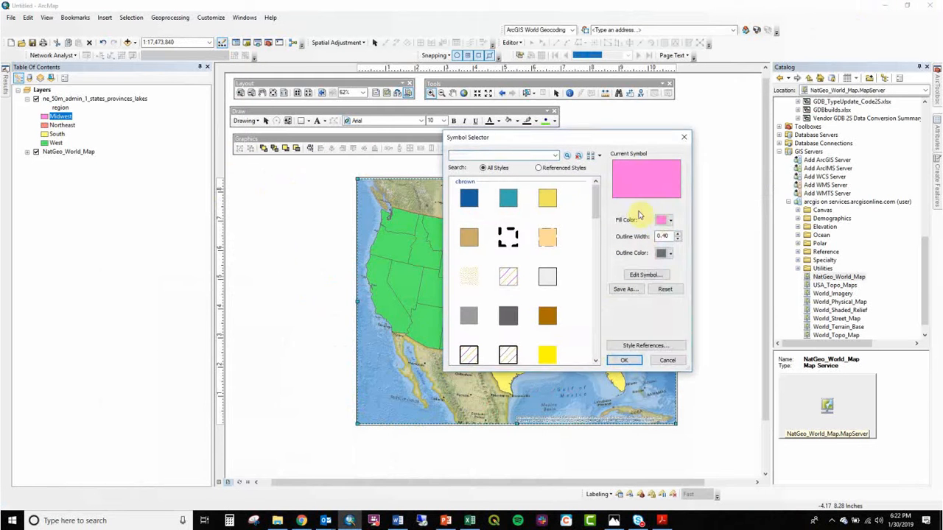
left_click(660, 220)
left_click(706, 339)
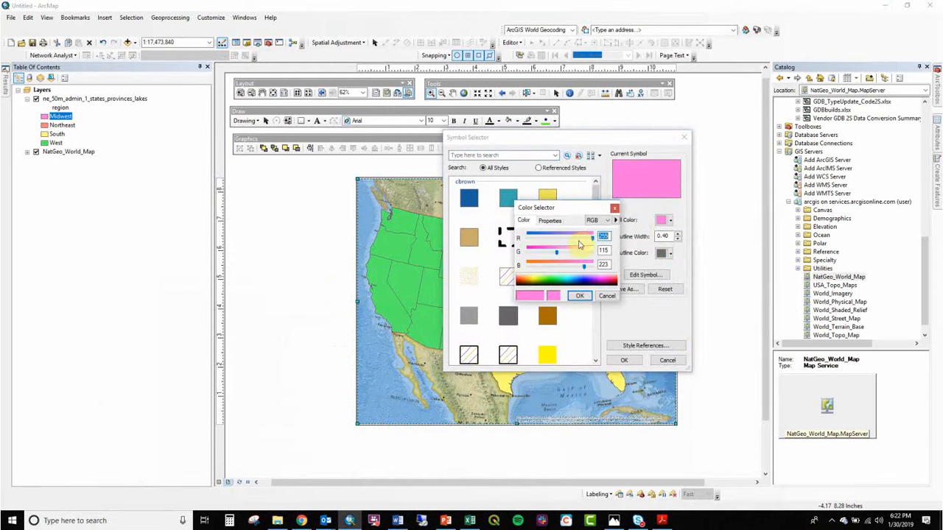
double_click(603, 236)
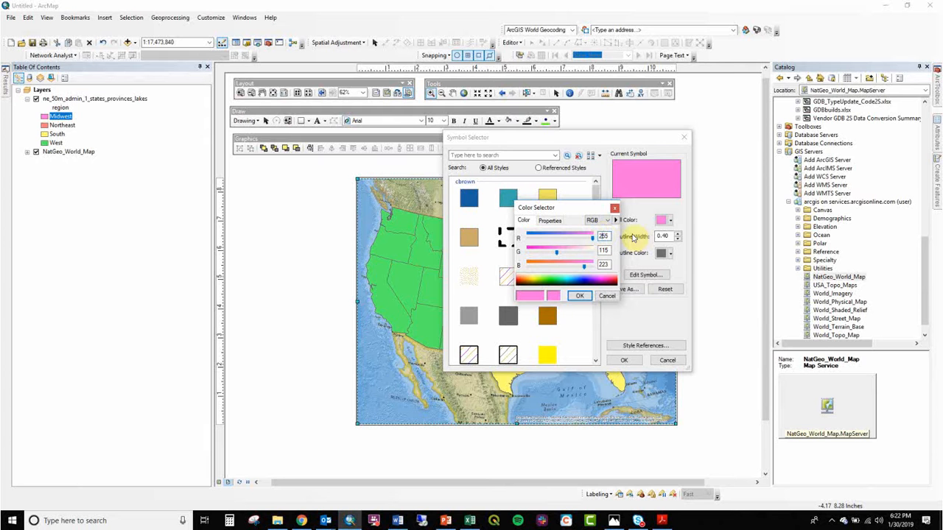
left_click(614, 208)
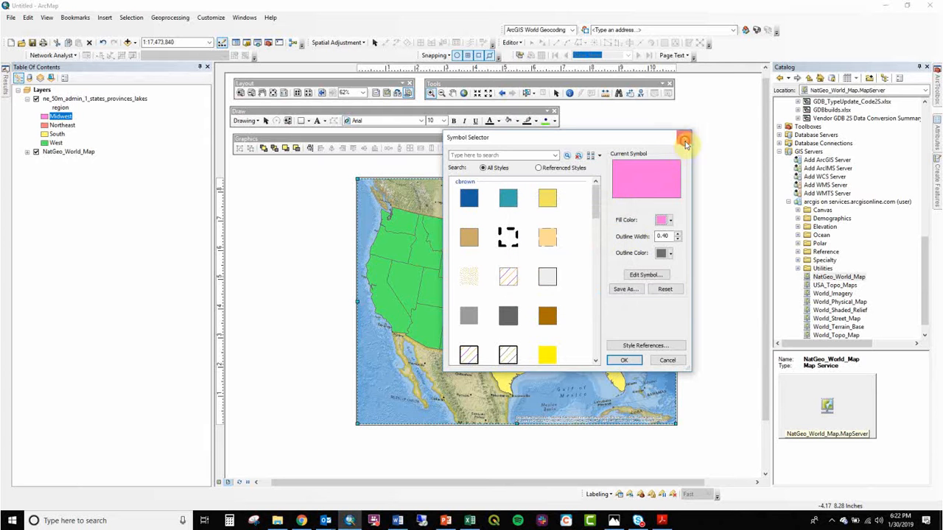
left_click(683, 137)
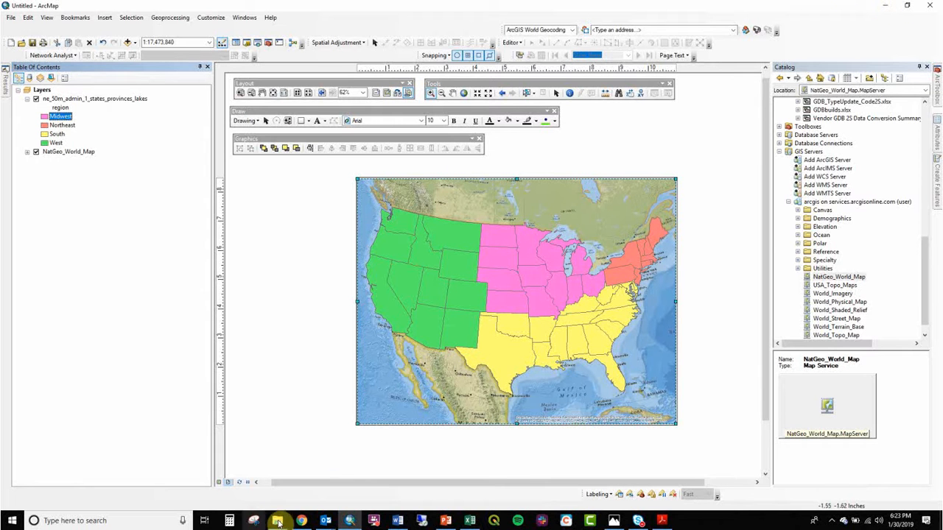
- Minimize ArcMap to check the lesson notes in the Class task, and save and close the task
left_click(882, 7)
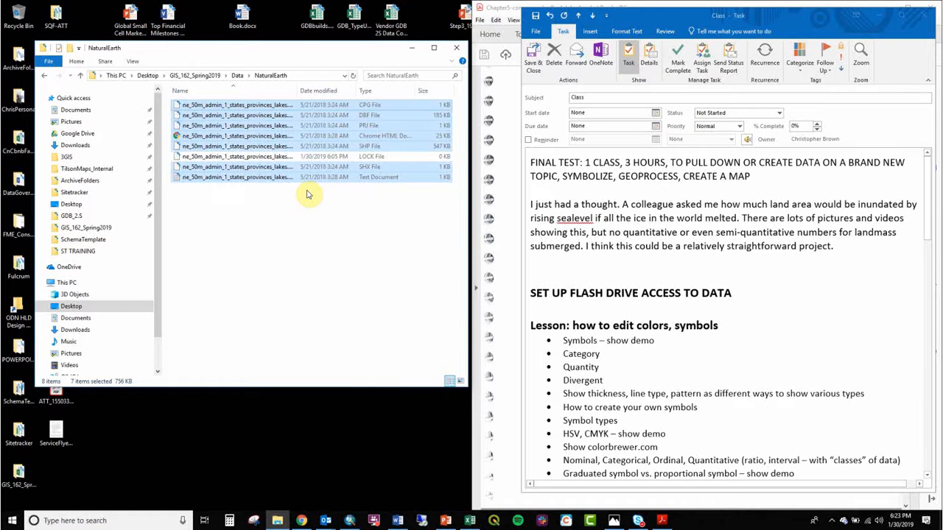
left_click(703, 204)
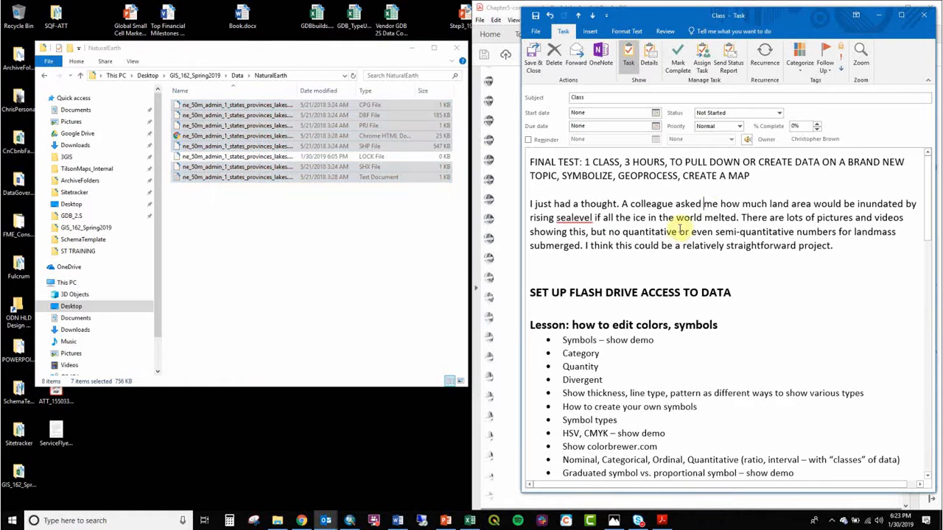
left_click(538, 67)
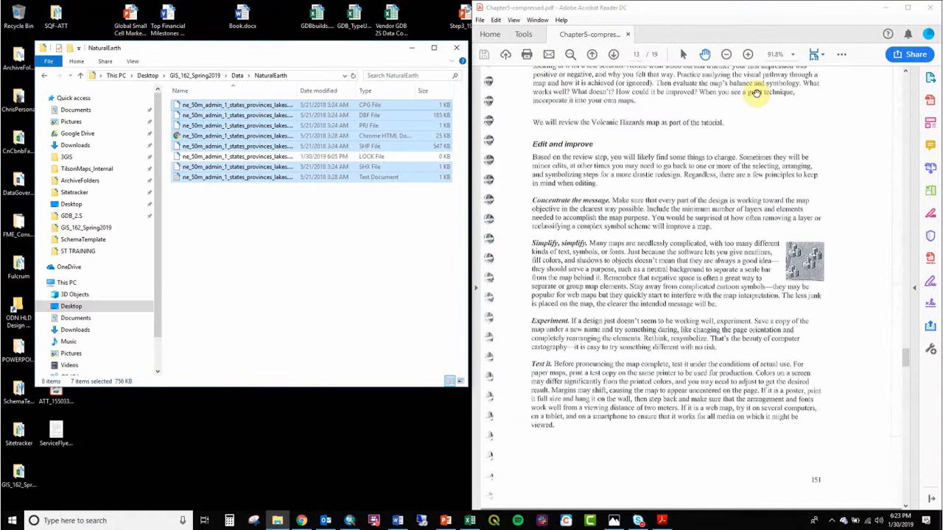
- Switch to Chrome, turn off ColorBrewer's colorblind safe filter, and choose the Dark2 scheme after comparing it with the neighboring schemes
left_click(301, 521)
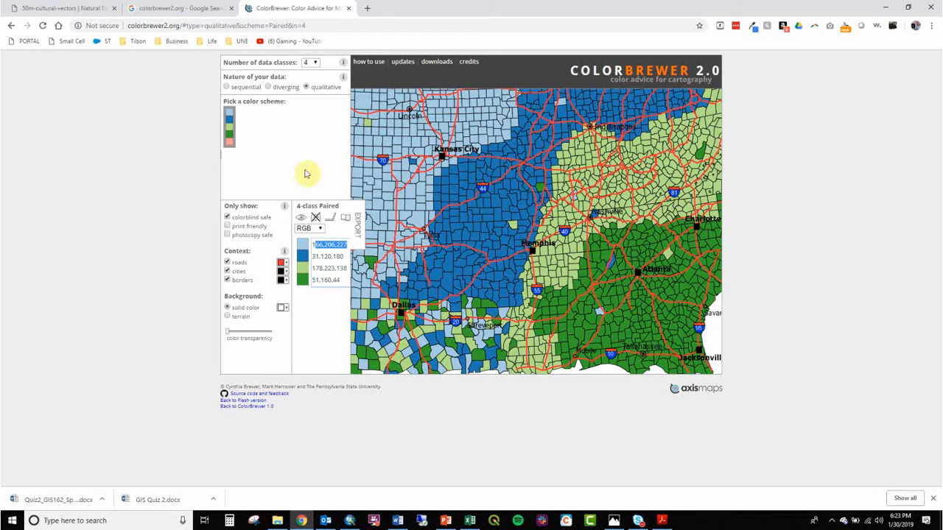
left_click(228, 218)
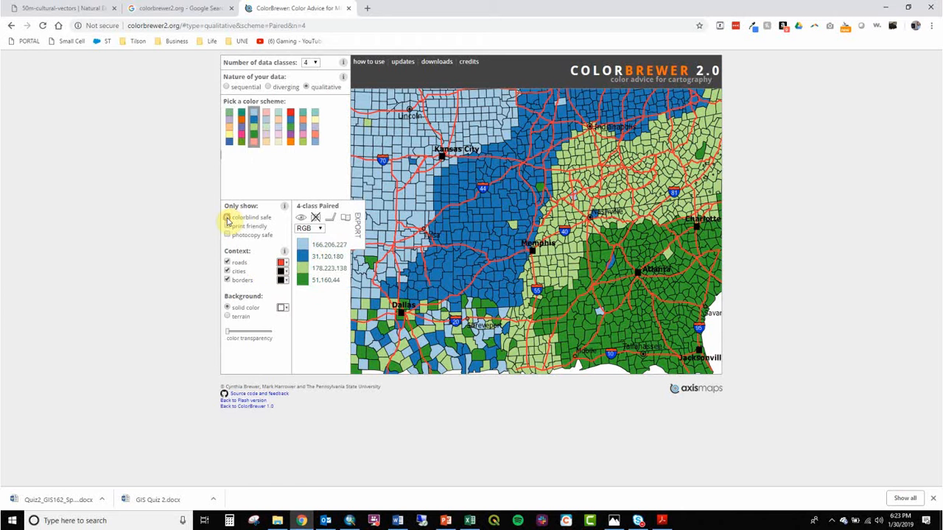
left_click(242, 134)
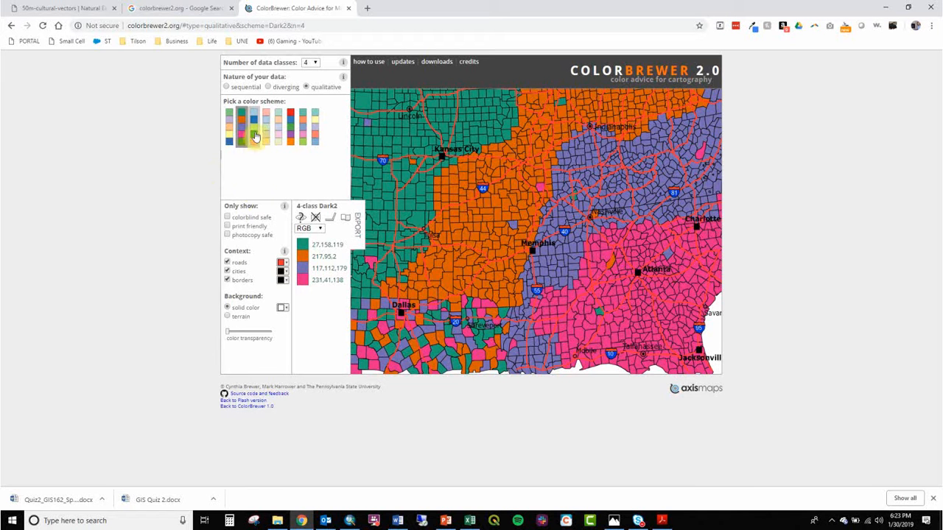
left_click(254, 137)
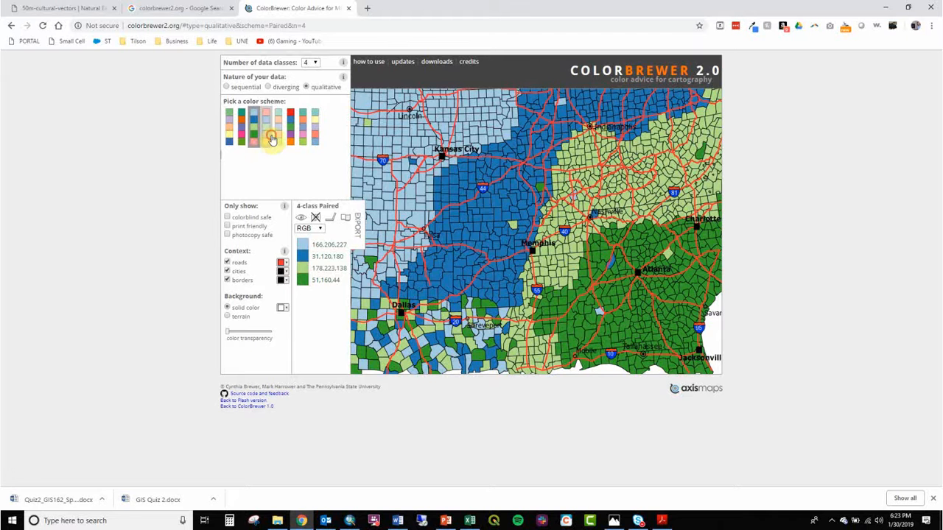
left_click(267, 134)
left_click(243, 126)
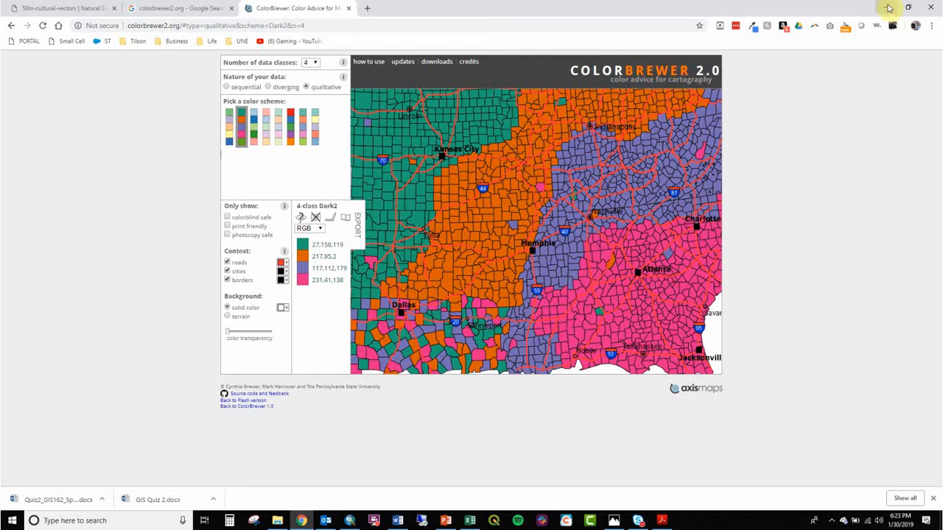
- Switch to ArcMap and set the NatGeo_World_Map layer's transparency to 40%
left_click(889, 8)
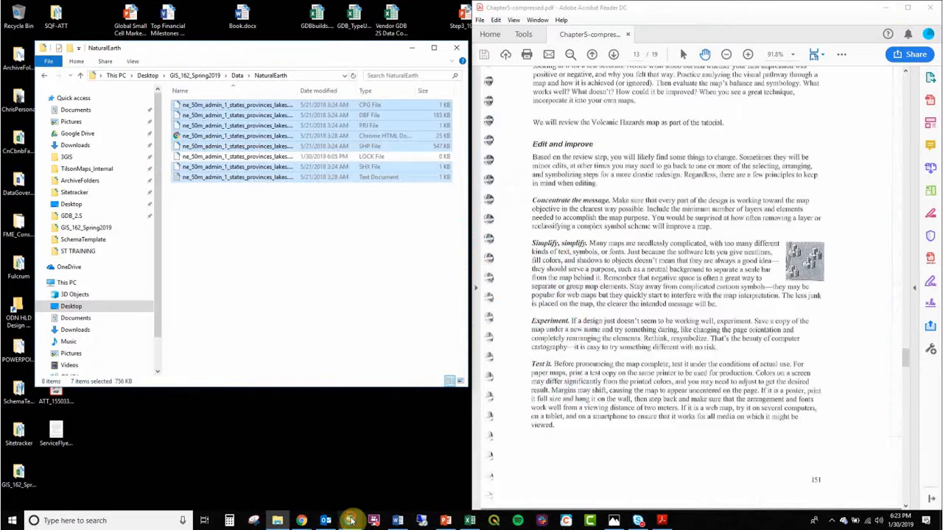
left_click(350, 521)
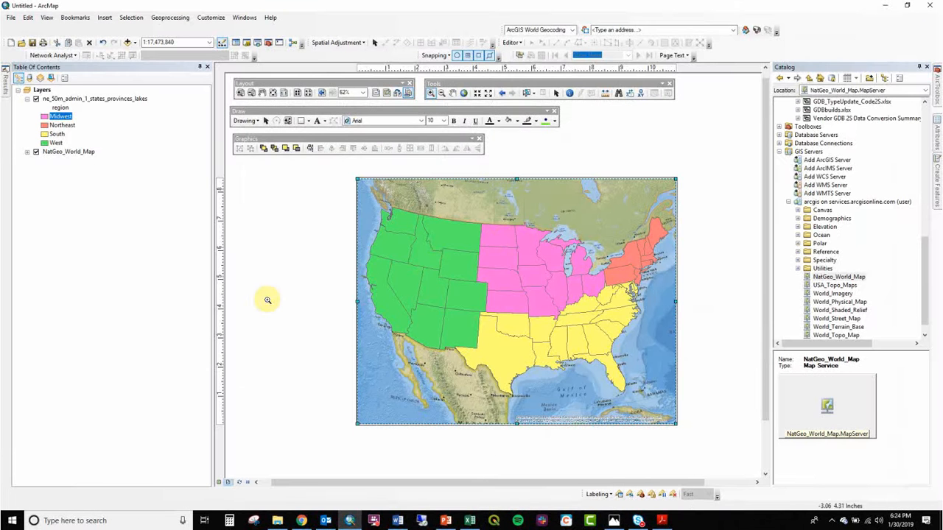
left_click(121, 259)
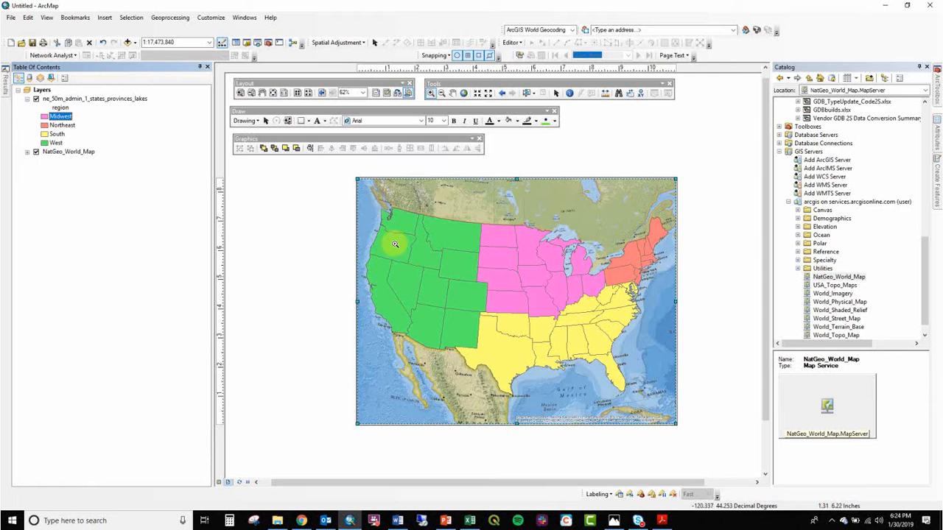
double_click(53, 151)
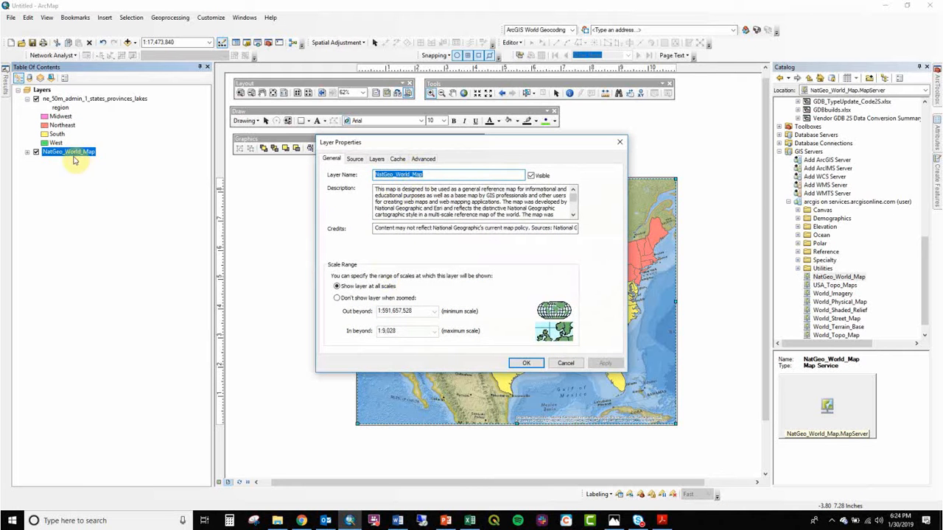
left_click(424, 159)
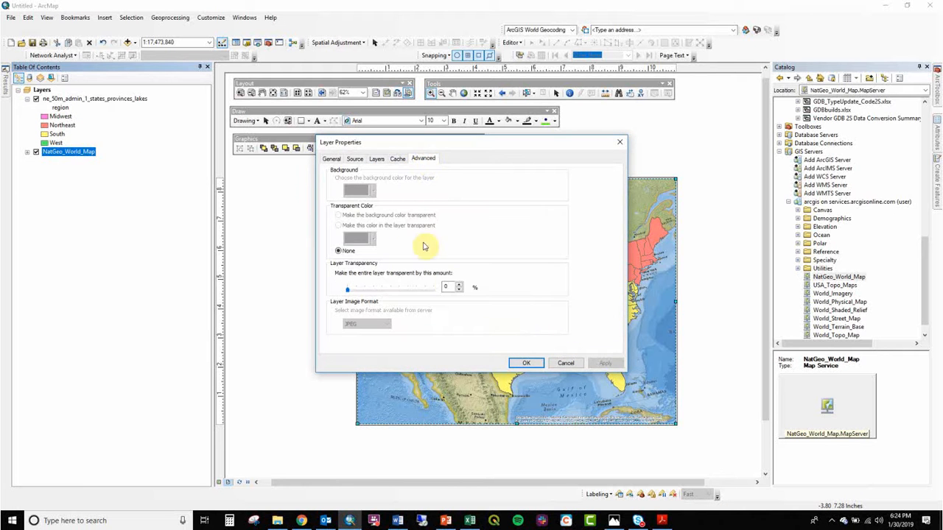
double_click(451, 287)
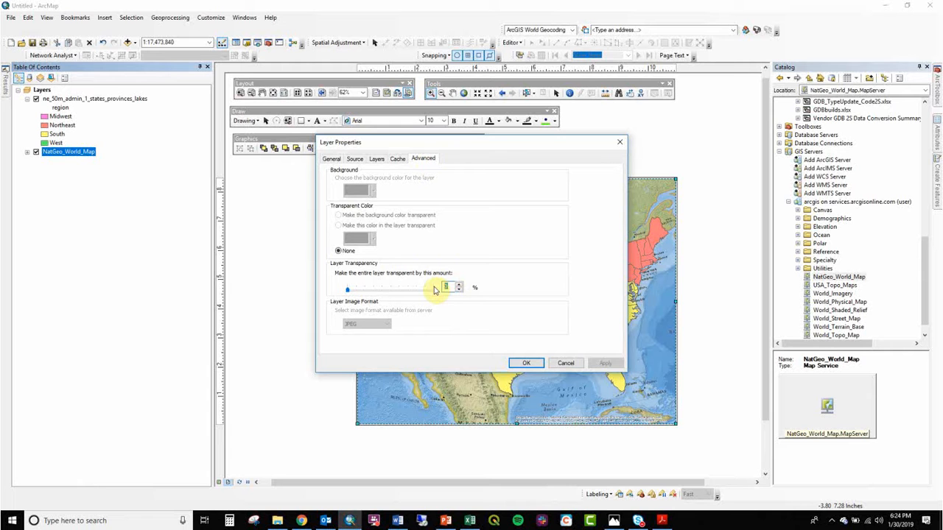
type("4")
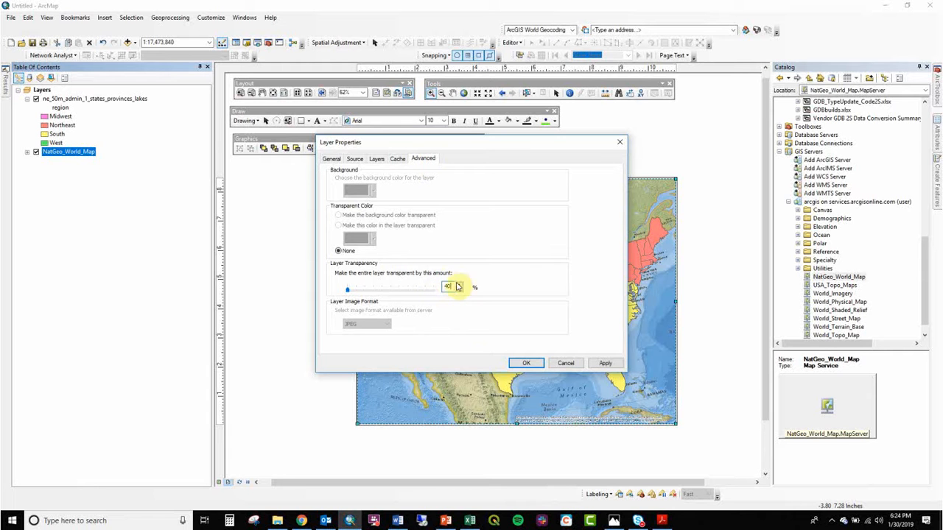
left_click(605, 363)
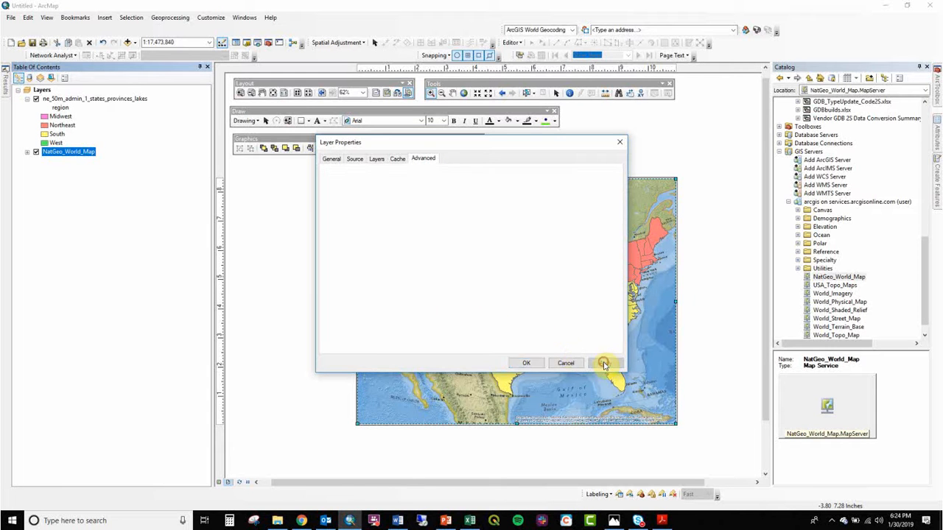
left_click(526, 364)
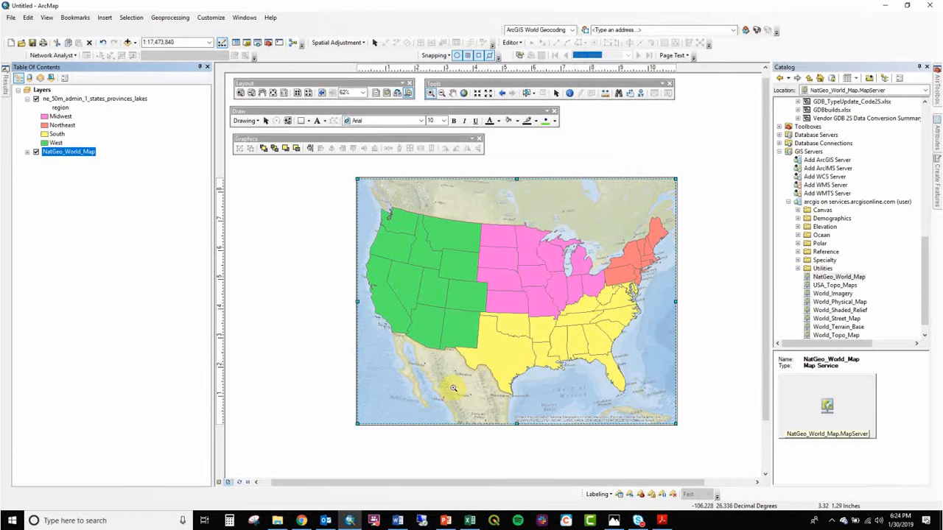
left_click(409, 336)
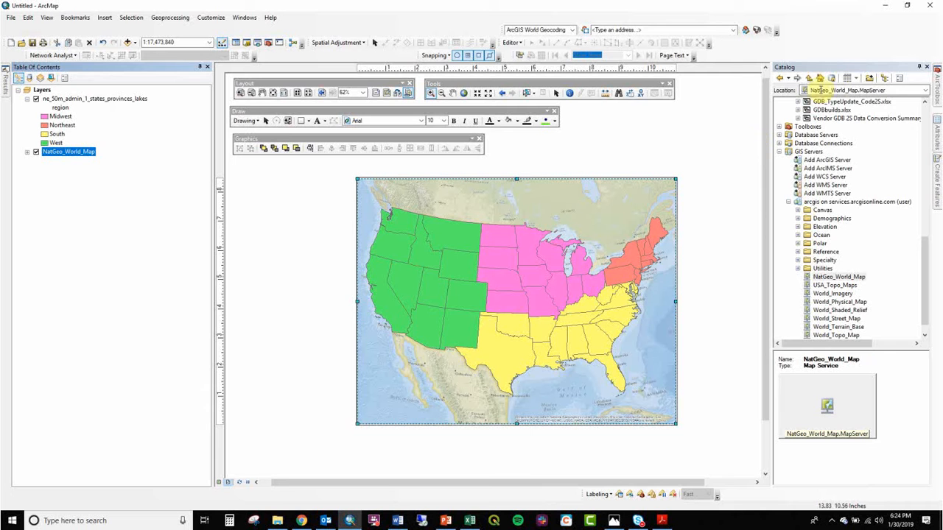
- Close the Catalog window and zoom the layout page in to the map's data frame
left_click(918, 67)
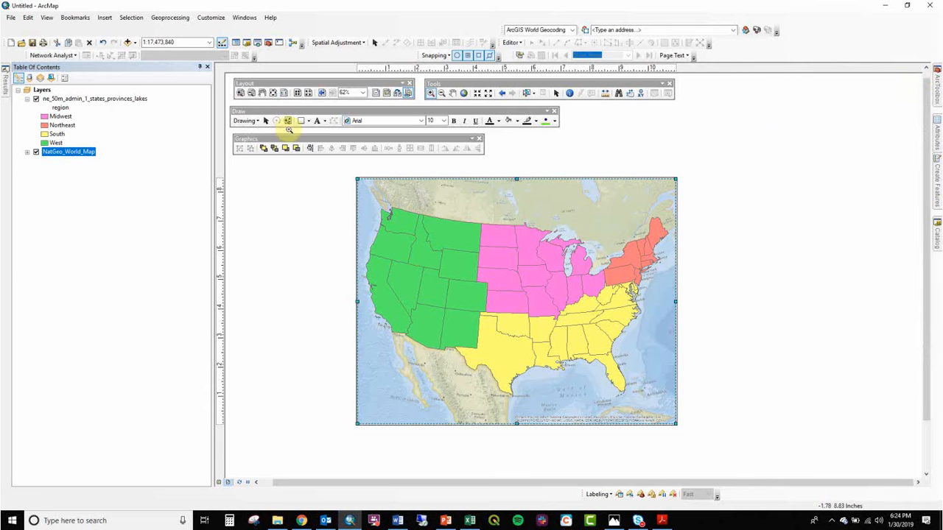
left_click(240, 92)
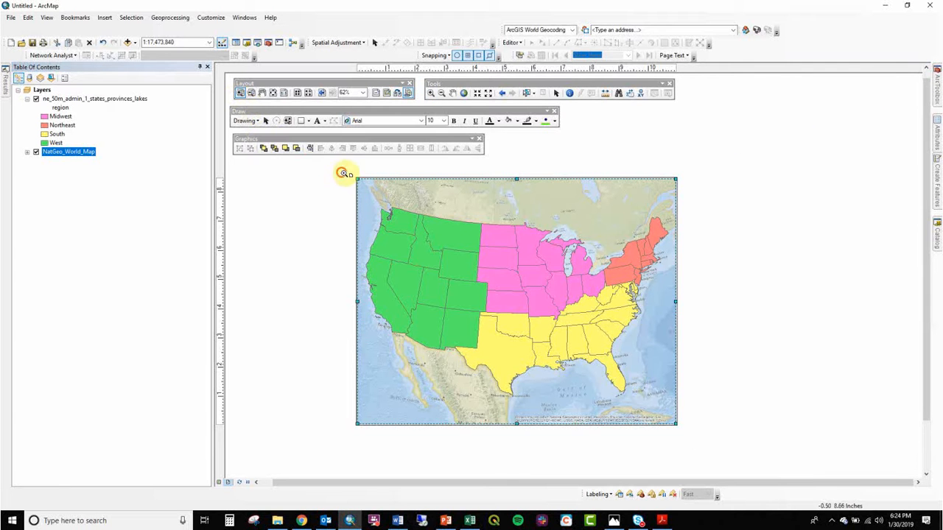
left_click_drag(344, 173, 690, 429)
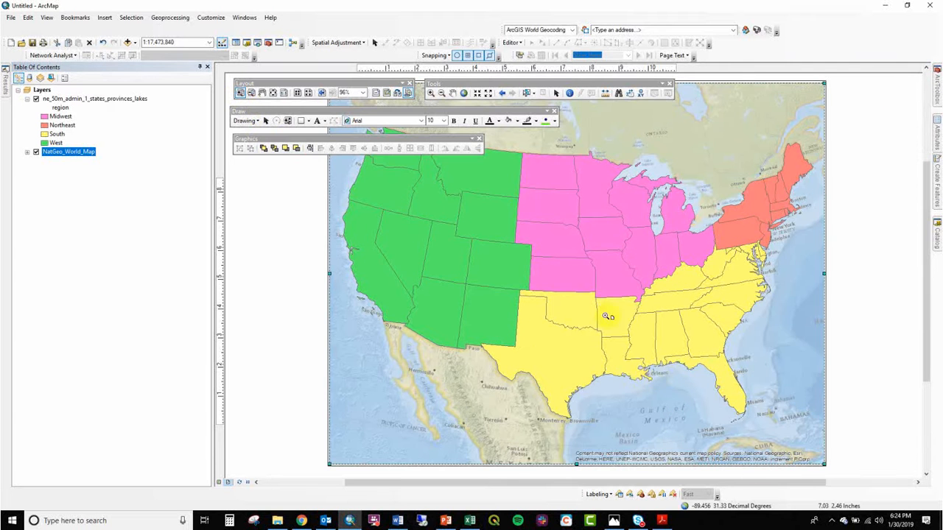
- Move the floating Graphics, Draw, Layout and Tools toolbars away from the top of the map and stack them near the table of contents
mouse_move(405, 141)
left_mouse_down()
mouse_move(325, 297)
mouse_move(226, 308)
left_mouse_up()
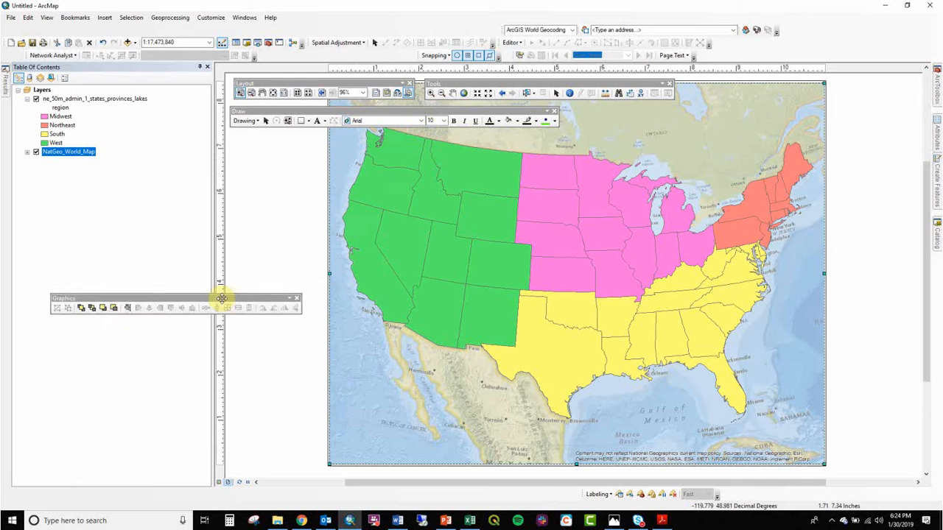
mouse_move(288, 112)
left_mouse_down()
mouse_move(136, 237)
mouse_move(118, 281)
left_mouse_up()
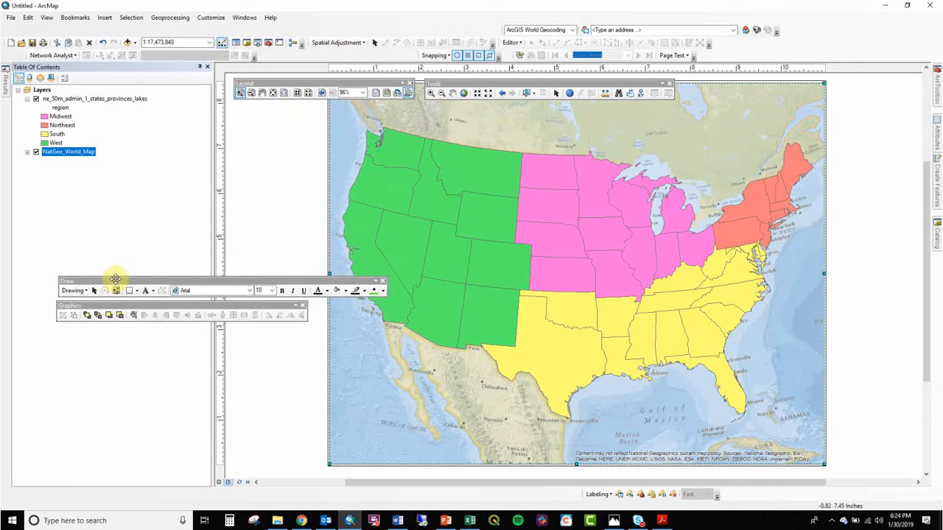
left_click_drag(259, 87, 81, 333)
mouse_move(464, 83)
left_mouse_down()
mouse_move(111, 361)
mouse_move(93, 355)
left_mouse_up()
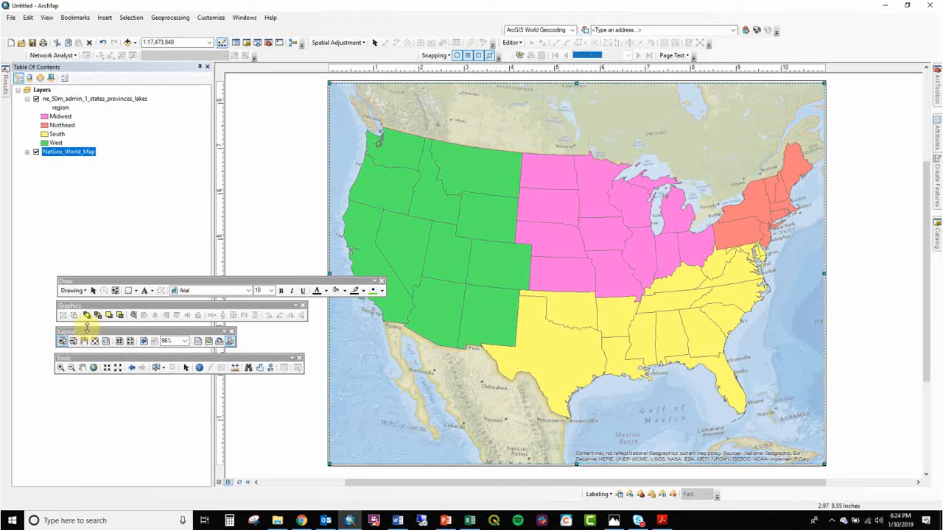
mouse_move(91, 285)
left_mouse_down()
mouse_move(81, 225)
mouse_move(89, 259)
left_mouse_up()
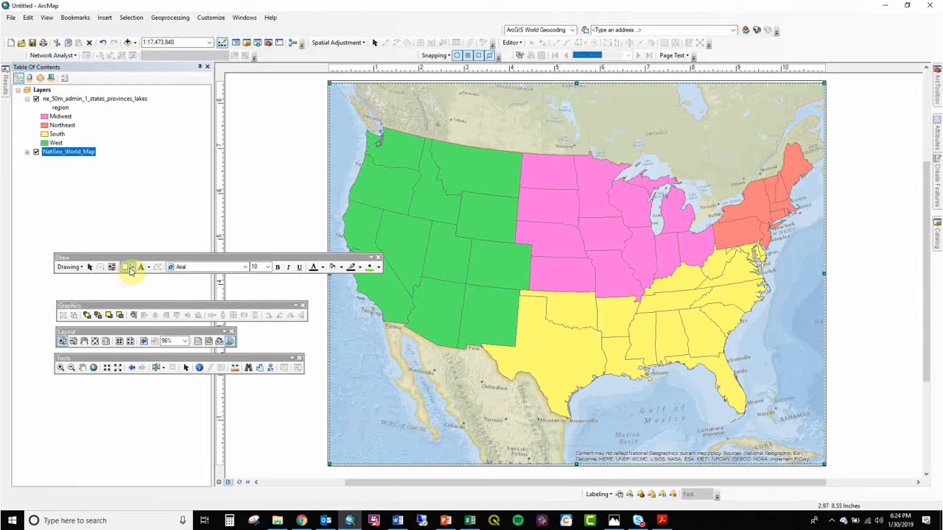
left_click(133, 270)
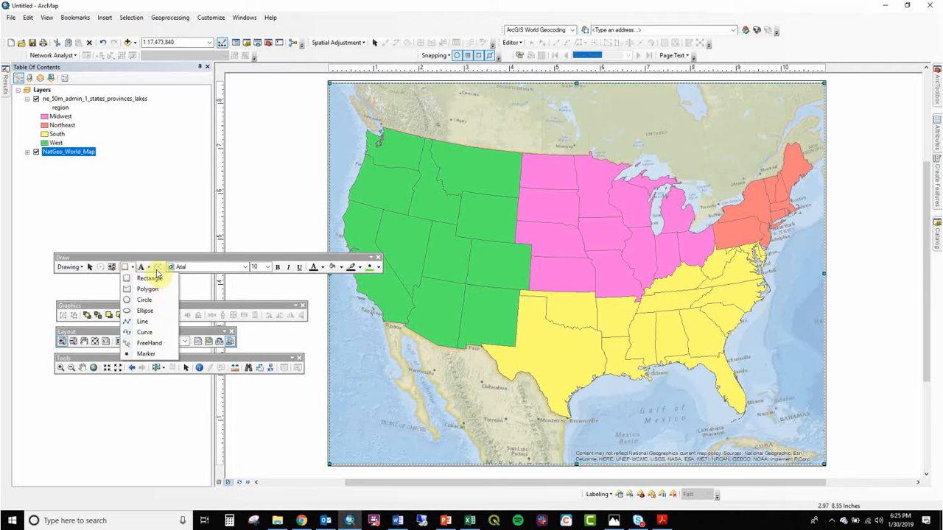
left_click(149, 269)
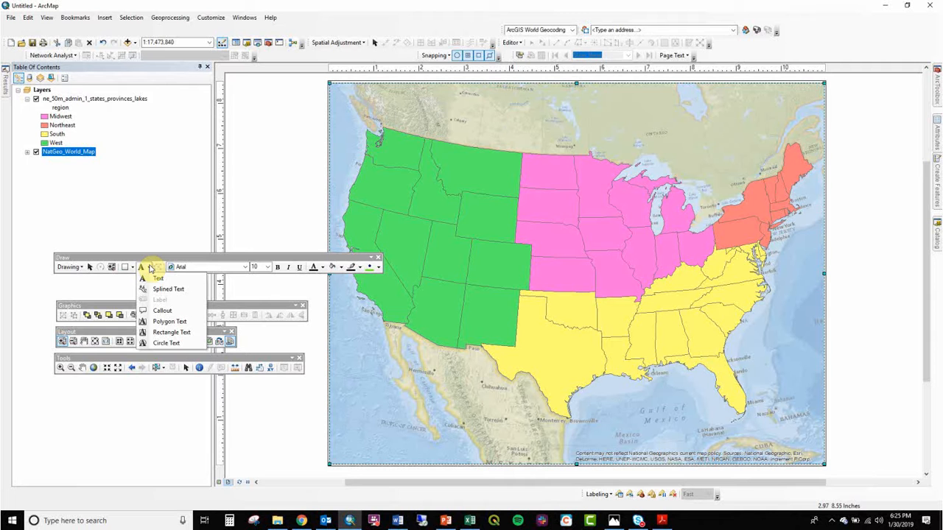
left_click(151, 268)
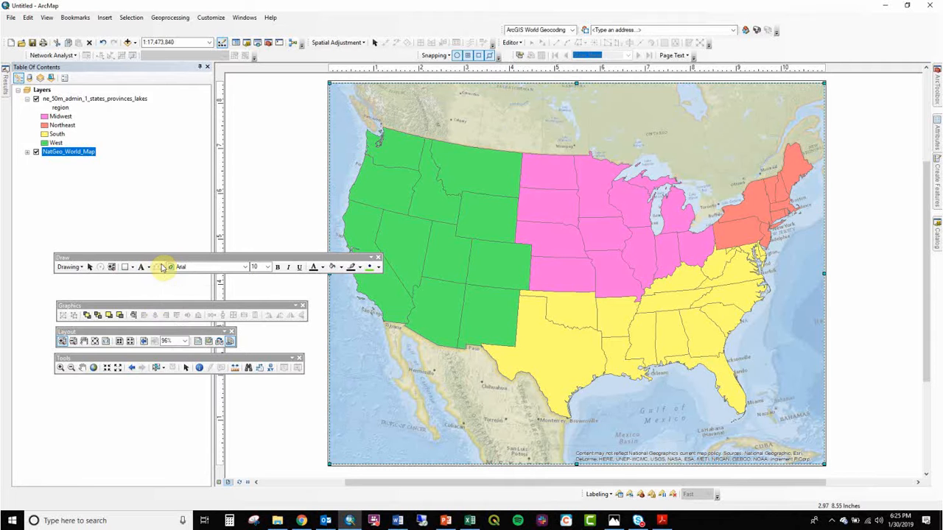
left_click(151, 268)
left_click(151, 269)
- Add a text element reading "Regions of the USA" near the upper edge of the map
left_click(150, 266)
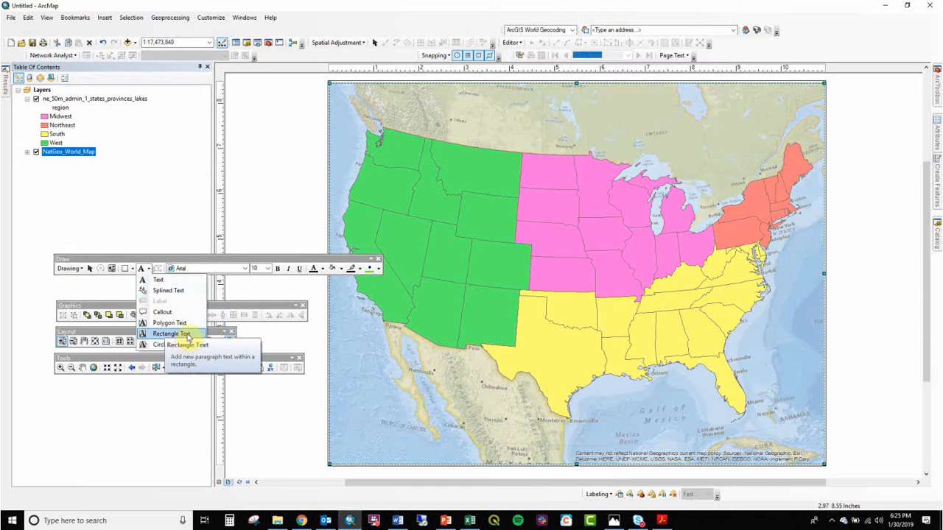
left_click(173, 280)
left_click(414, 98)
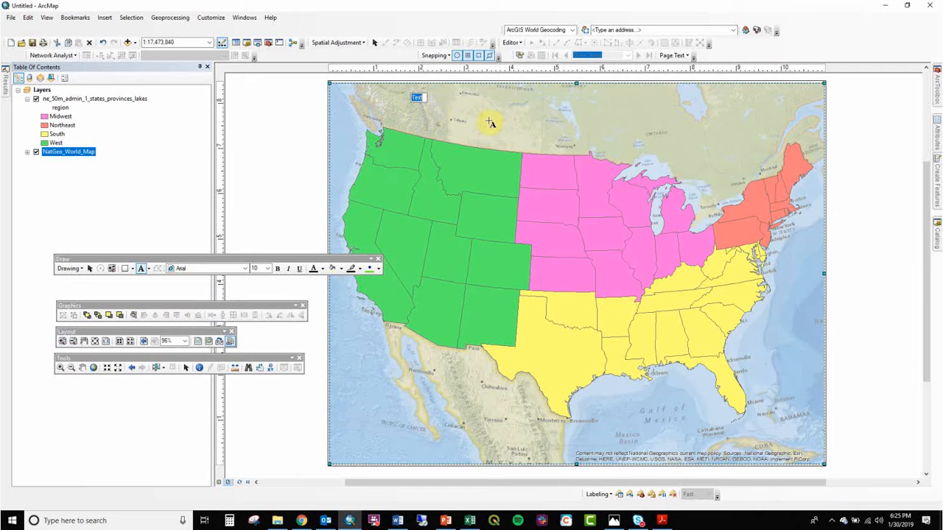
key("Return")
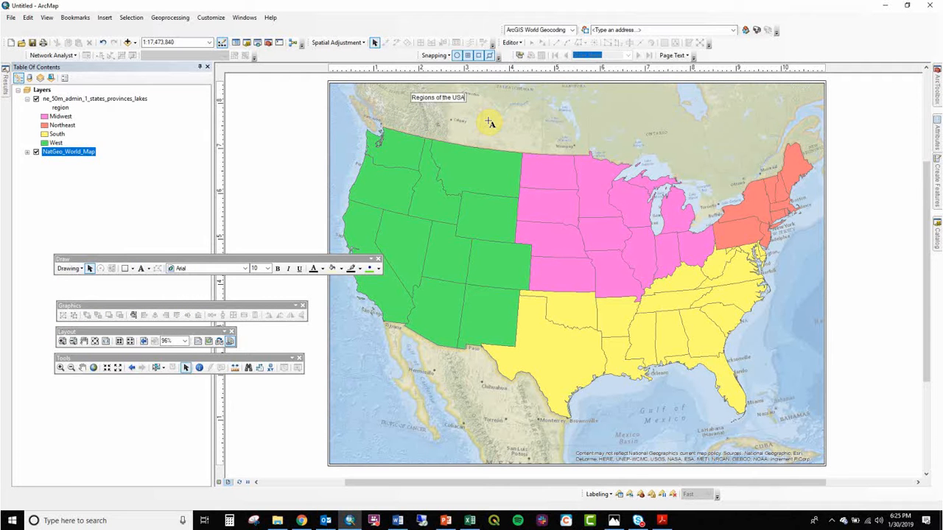
left_click(353, 81)
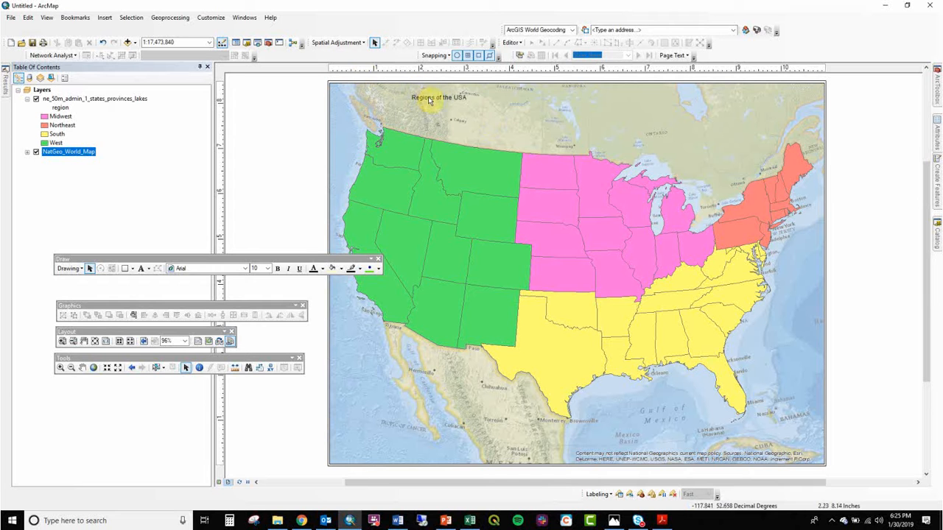
- Set the font size of the "Regions of the USA" title to 24
left_click(428, 98)
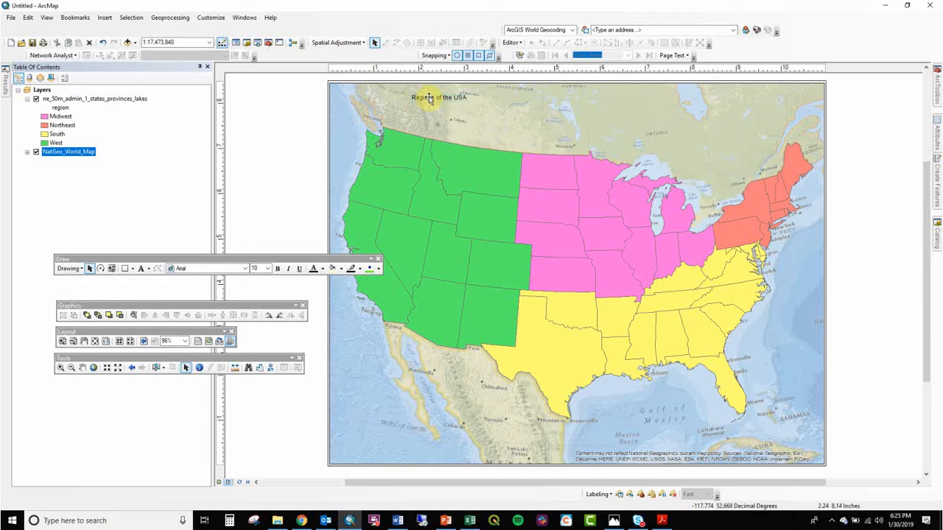
left_click(267, 271)
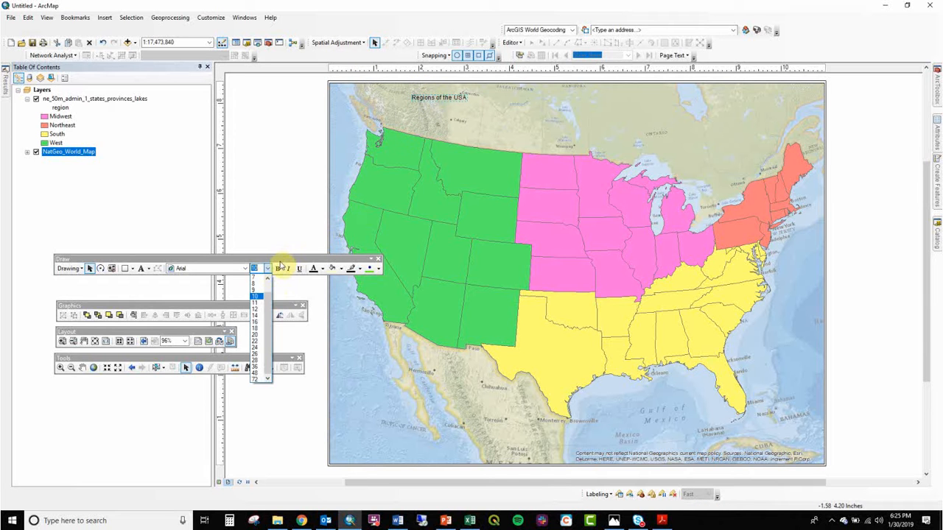
left_click(256, 335)
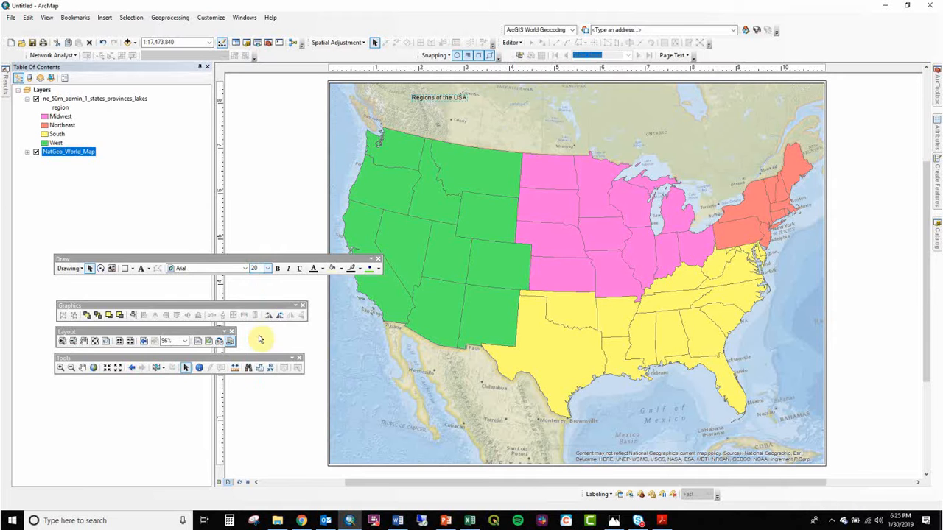
left_click(267, 268)
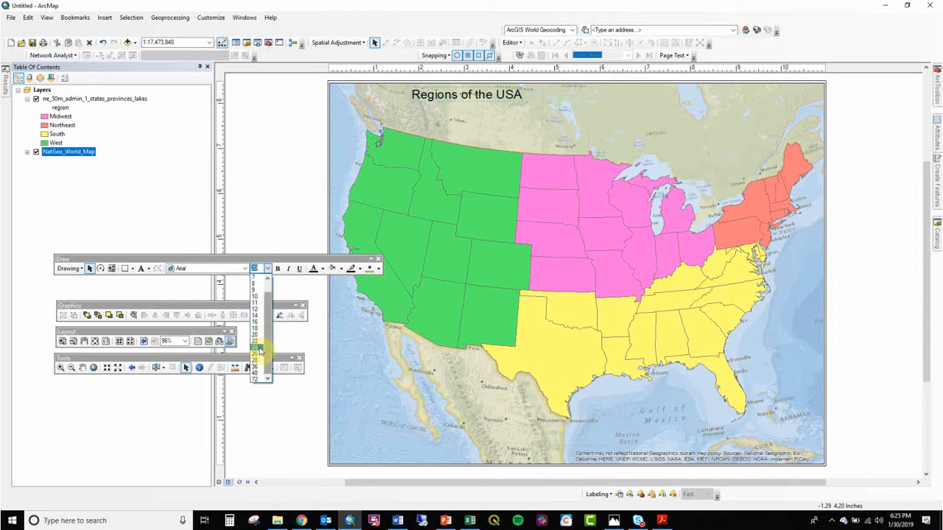
left_click(259, 341)
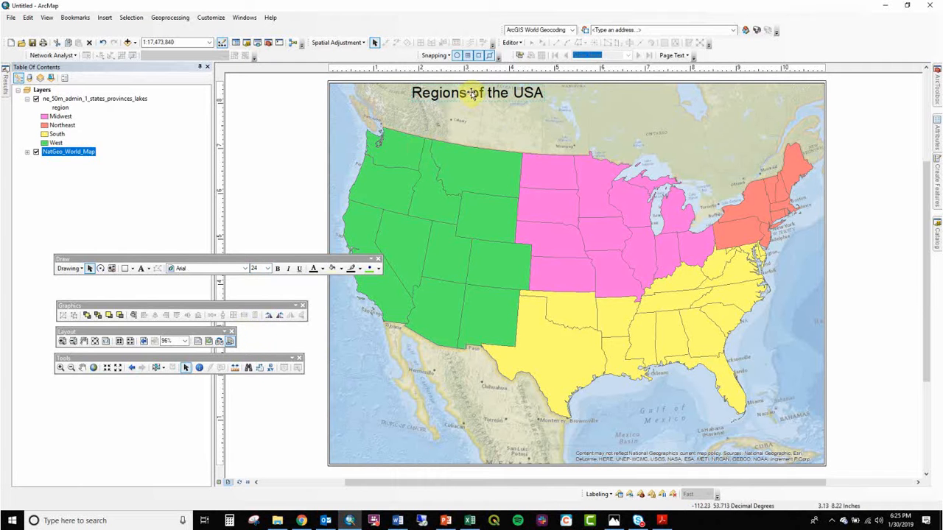
- Add a vertical guide at about 5.5 inches and center the title on it above the northern states
mouse_move(474, 95)
left_mouse_down()
mouse_move(593, 107)
mouse_move(584, 110)
left_mouse_up()
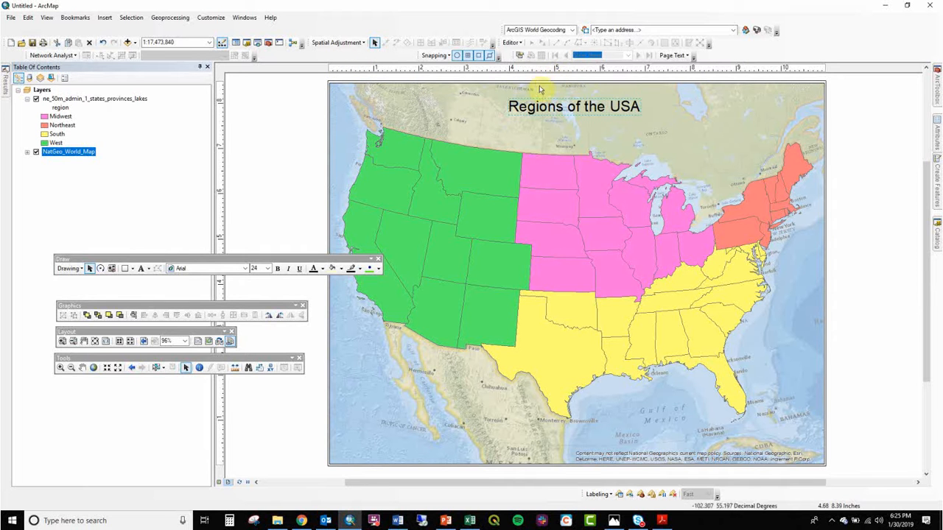
left_click(577, 71)
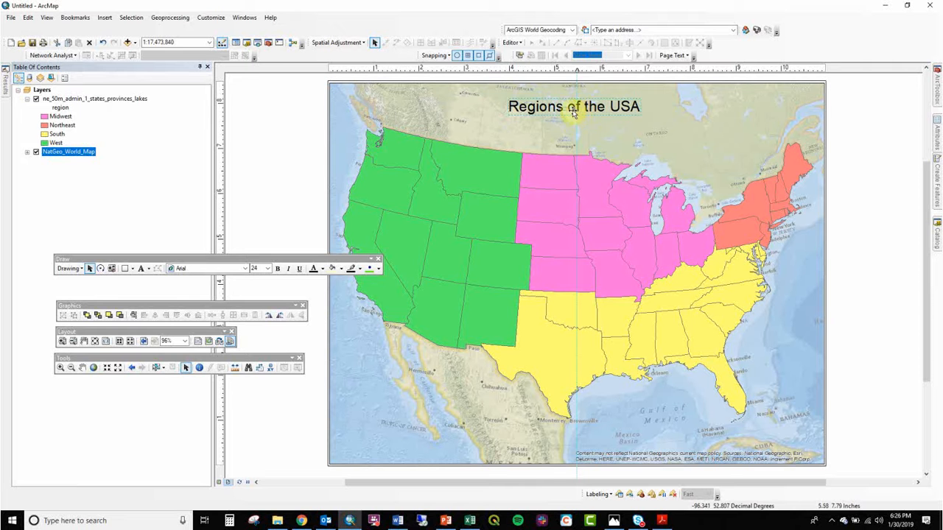
mouse_move(593, 108)
left_mouse_down()
mouse_move(617, 112)
mouse_move(600, 113)
left_mouse_up()
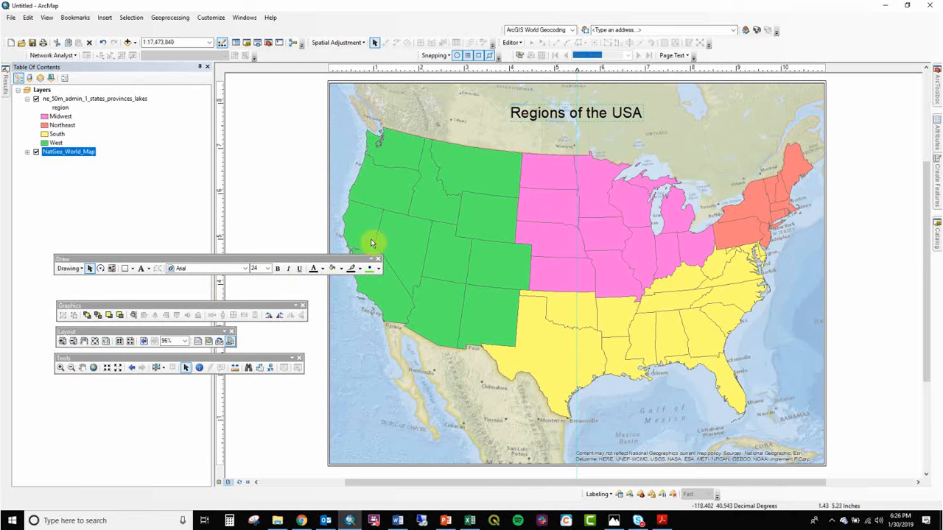
- Draw a rectangle of about 3.39 by 0.65 inches over the title and fill it white
left_click(123, 270)
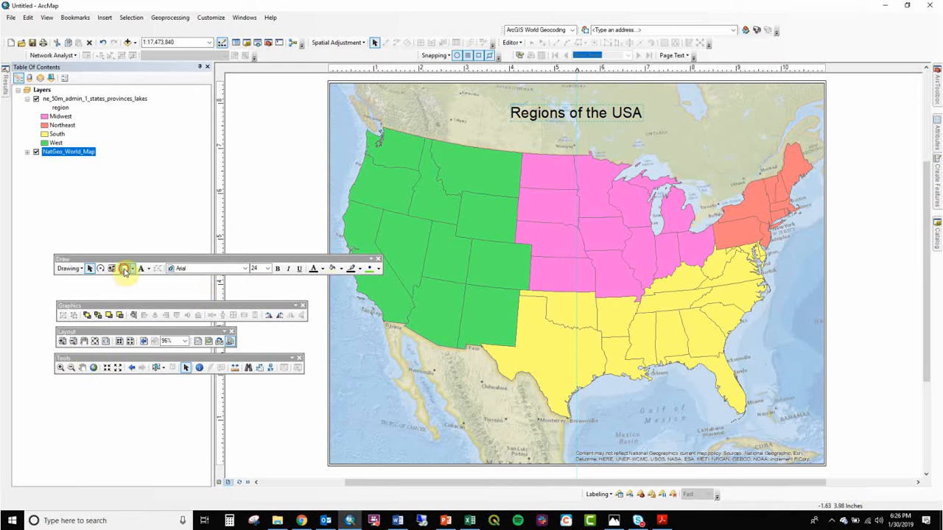
left_click_drag(500, 98, 653, 129)
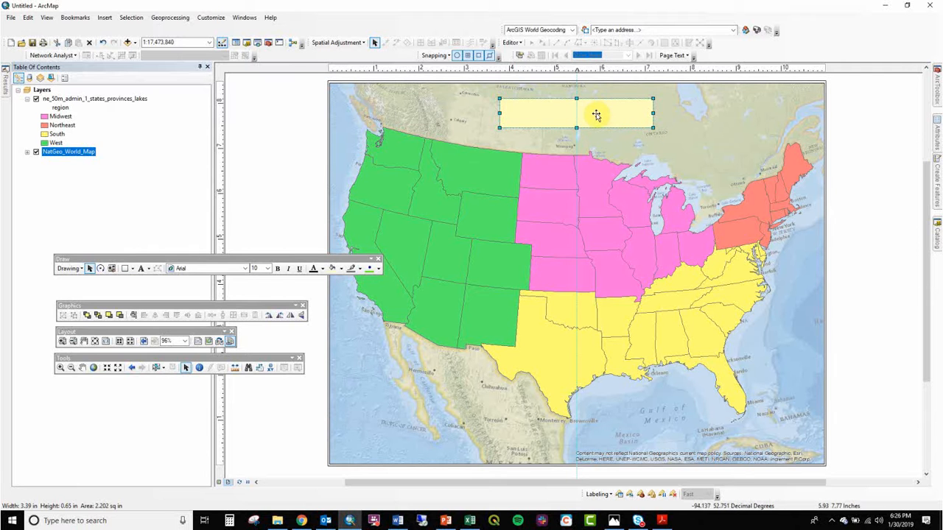
left_click(341, 269)
left_click(332, 293)
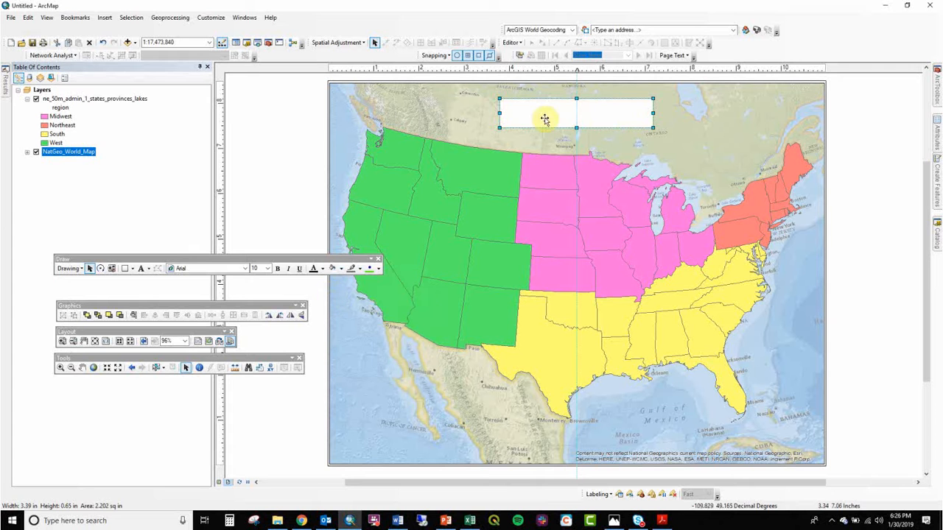
- Send the white rectangle backward so it sits behind the title text
right_click(602, 117)
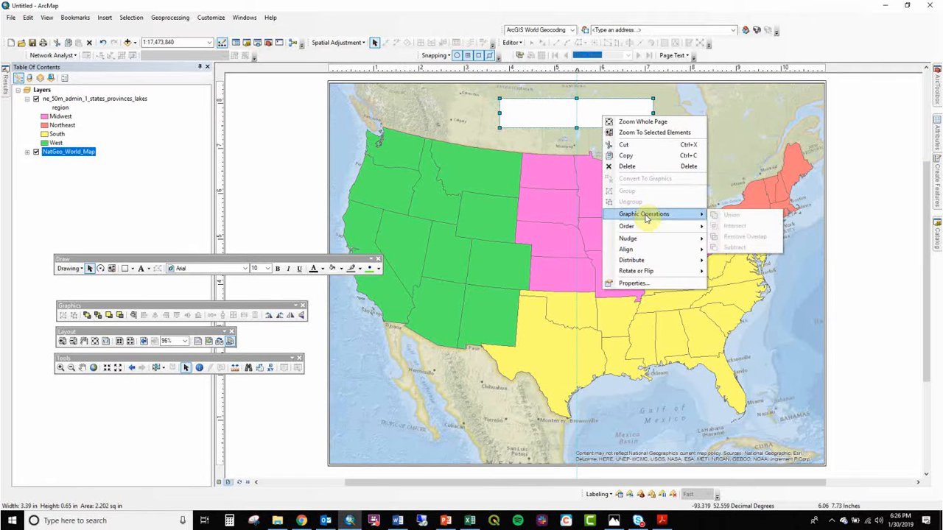
mouse_move(659, 228)
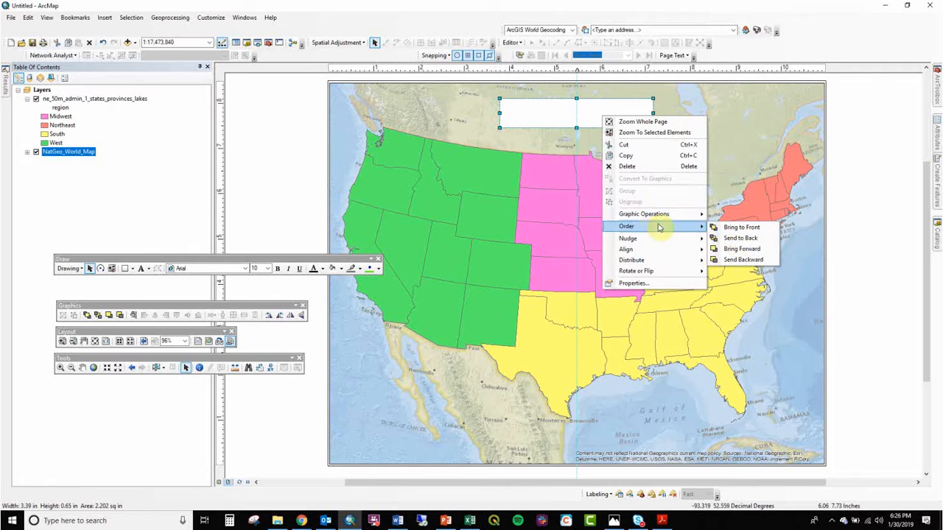
left_click(742, 260)
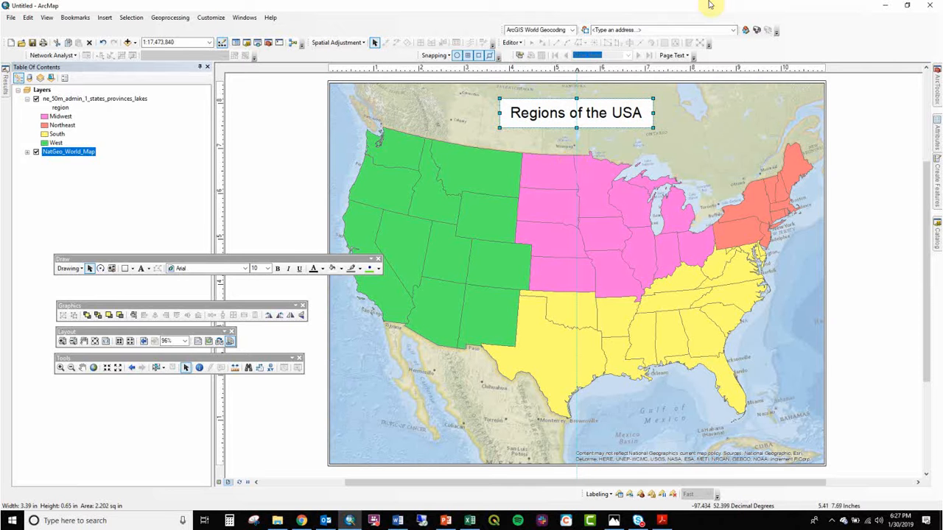
- Reorder the ne_50m_admin_1_states_provinces_lakes layer below NatGeo_World_Map, and move the Draw toolbar farther up
left_click(88, 100)
left_click_drag(88, 100, 91, 161)
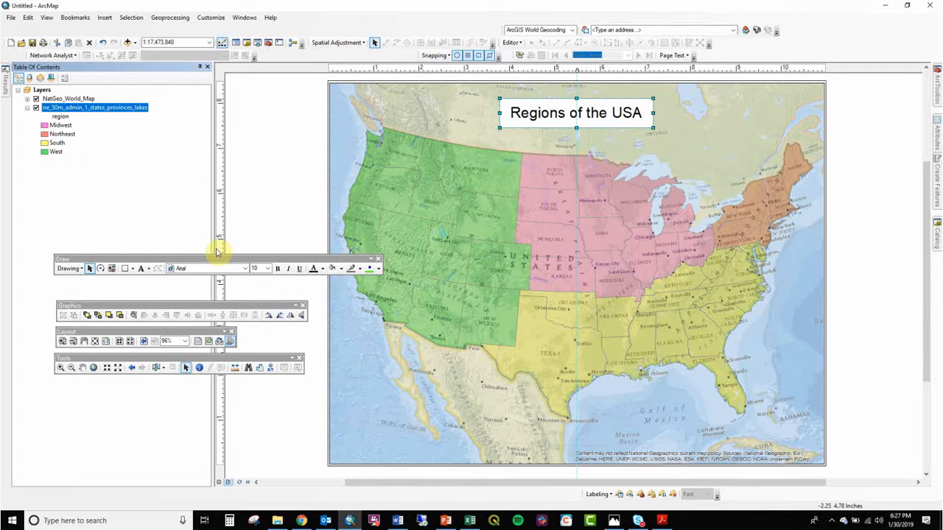
left_click_drag(219, 258, 204, 207)
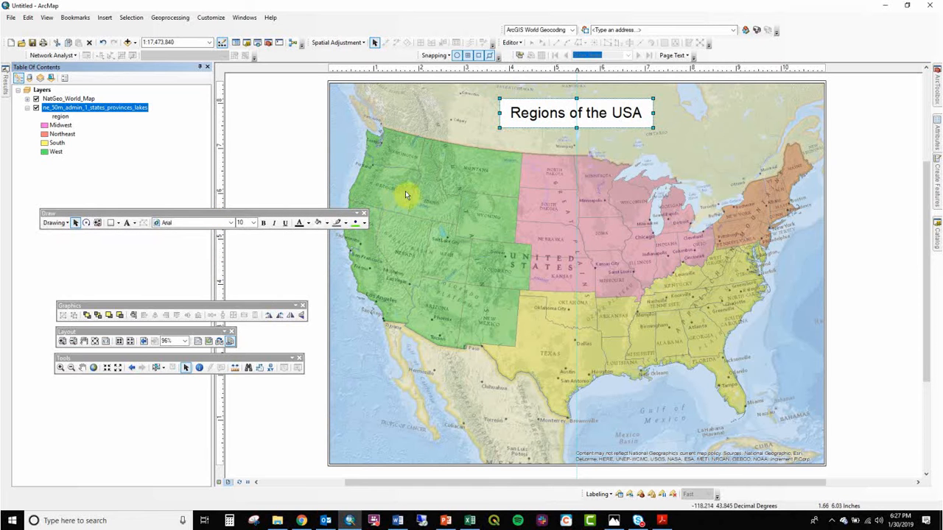
- Group the title text with its white rectangle, and try moving the group off the map's eastern edge before undoing the move
left_click(616, 115)
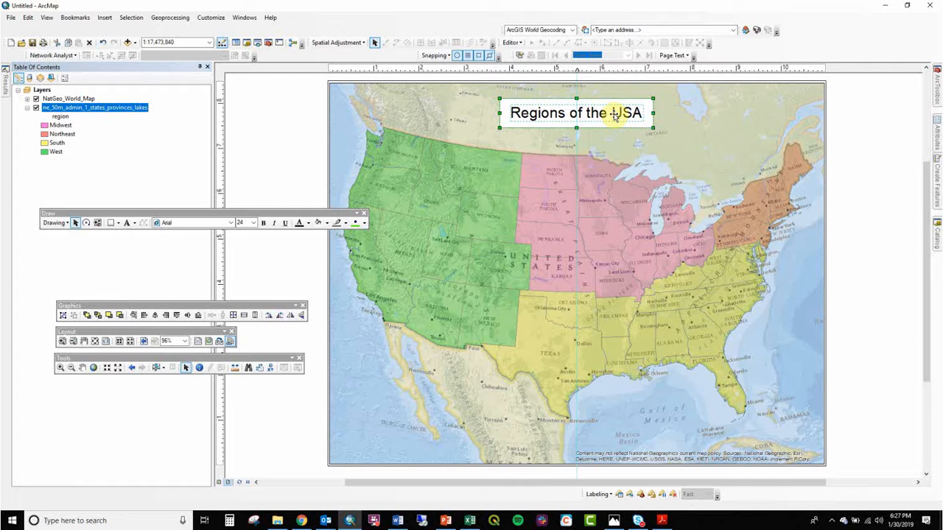
right_click(616, 116)
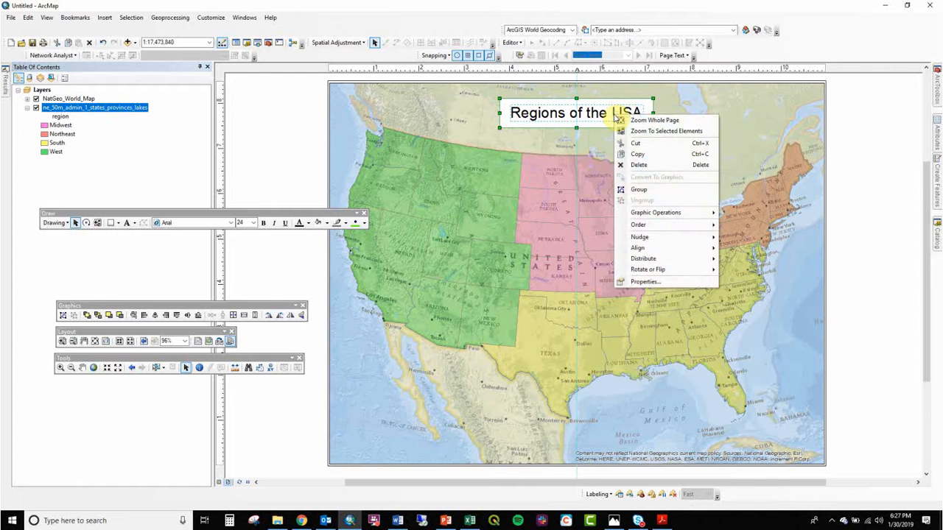
left_click(635, 190)
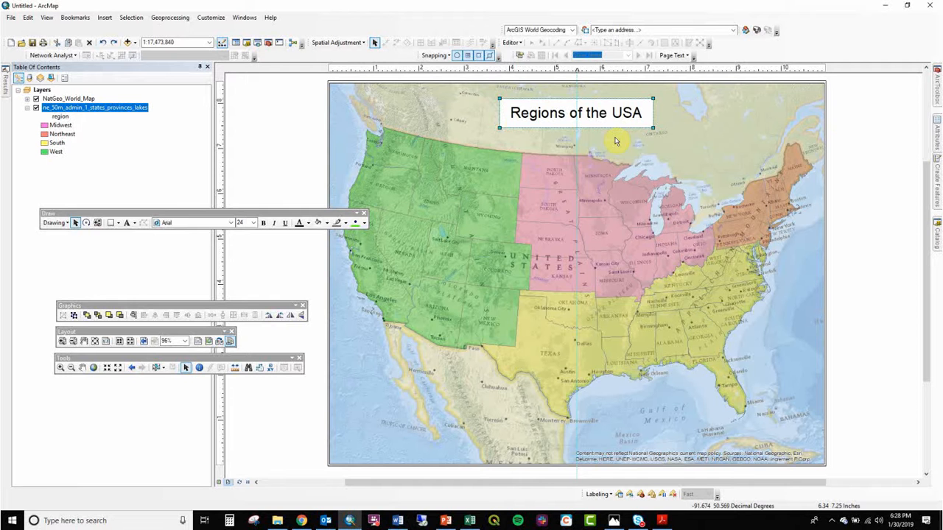
left_click_drag(595, 116, 900, 253)
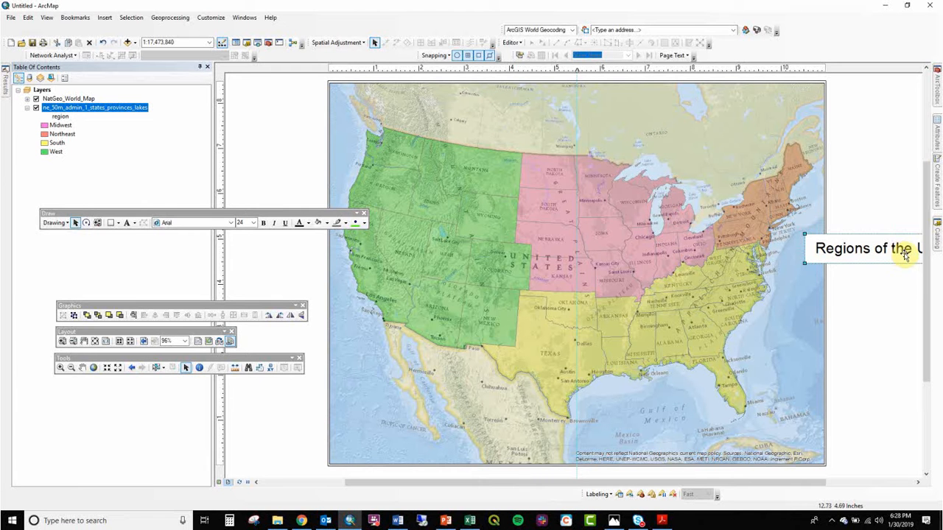
key("ctrl+z")
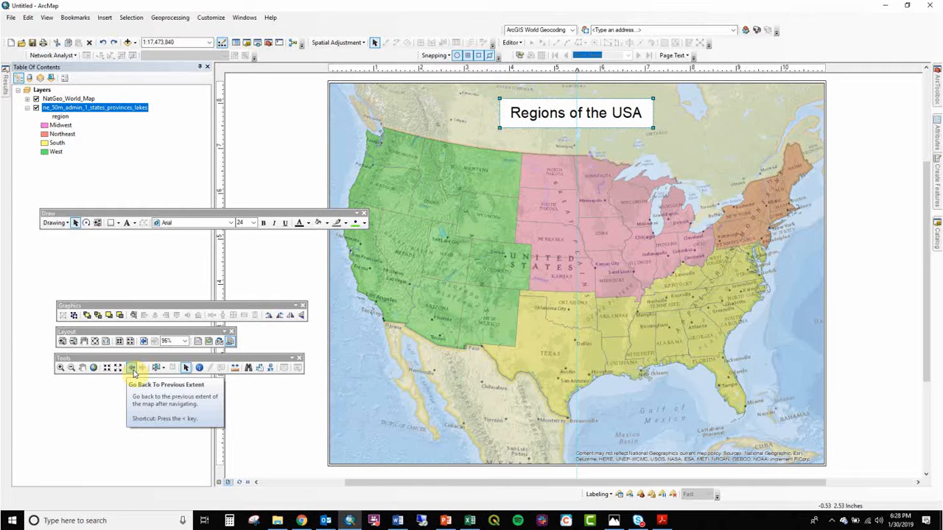
- Try the previous and next extent commands on the map data and on the layout page, and test the undo command
left_click(133, 372)
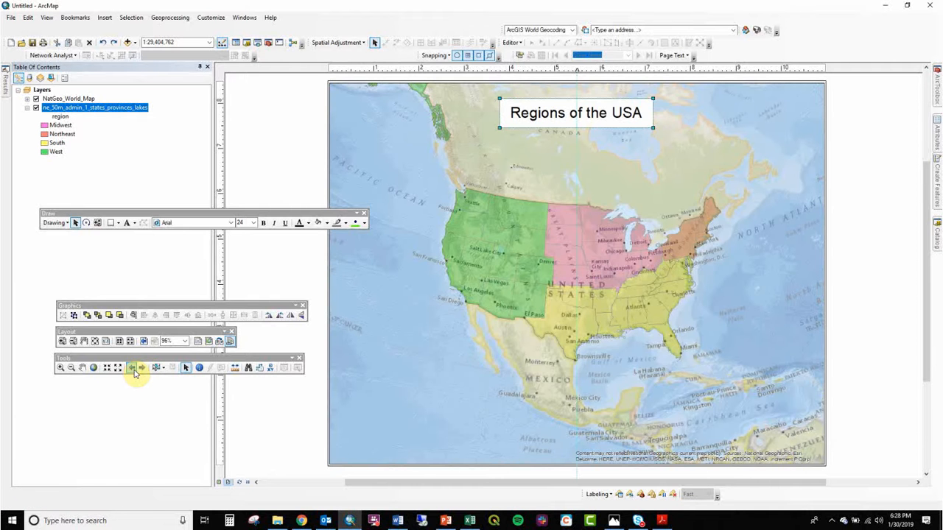
left_click(143, 369)
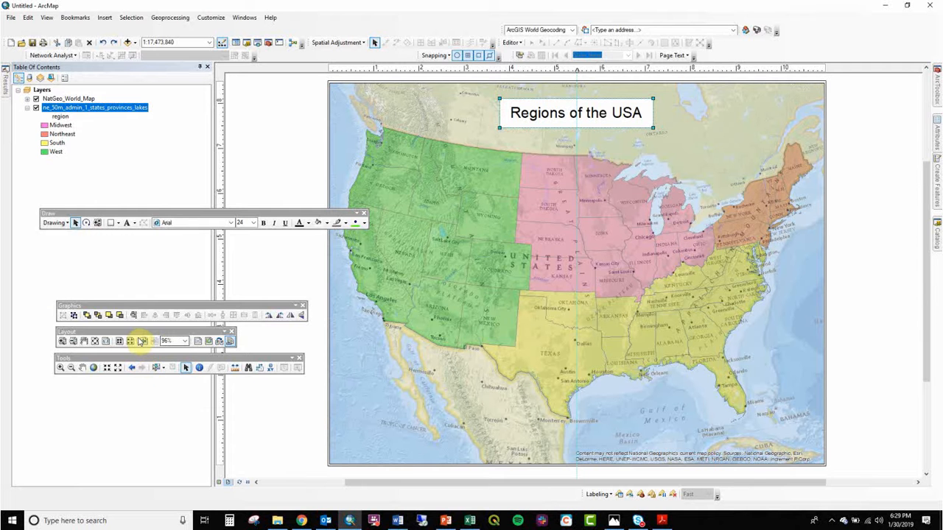
left_click(144, 342)
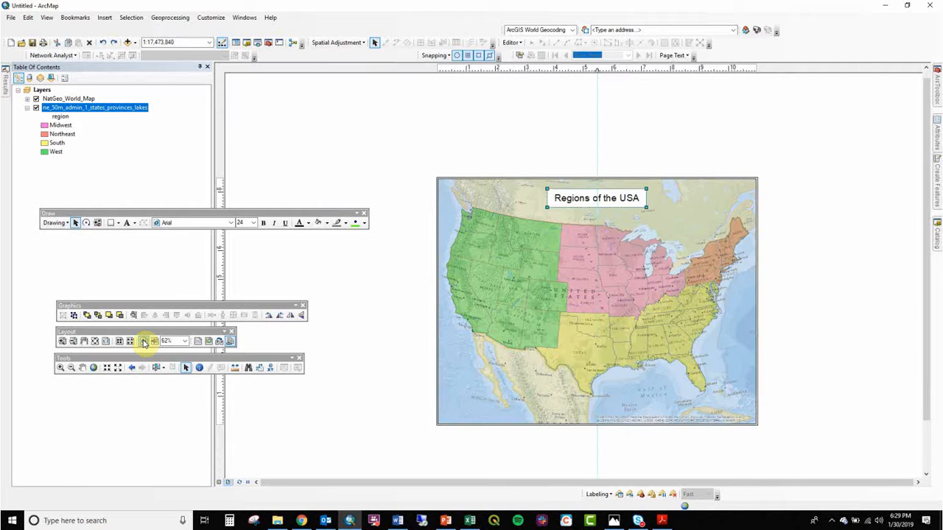
left_click(153, 342)
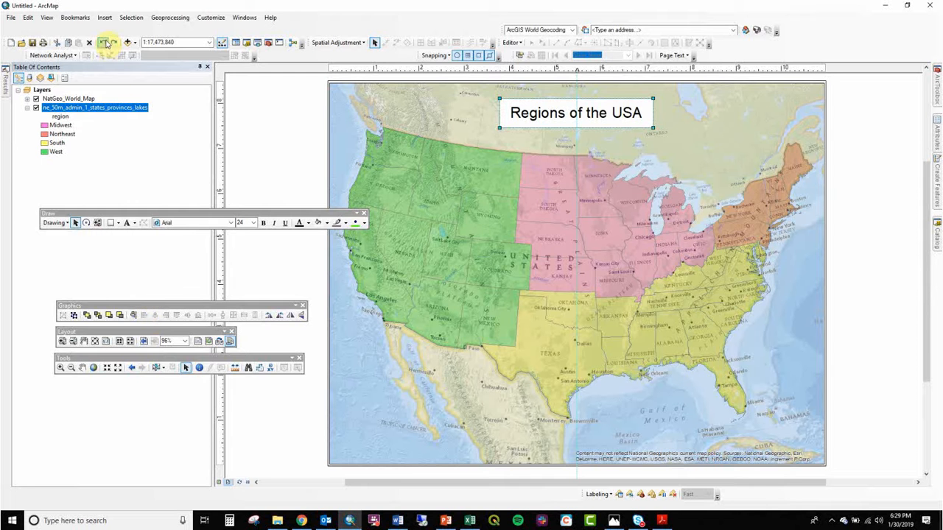
left_click(104, 43)
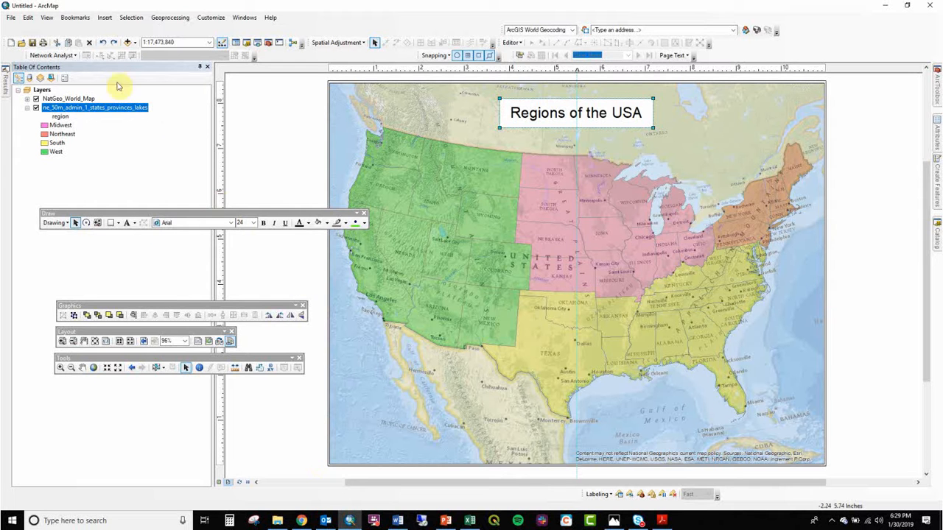
- Switch from ArcMap to another open program
left_click(377, 521)
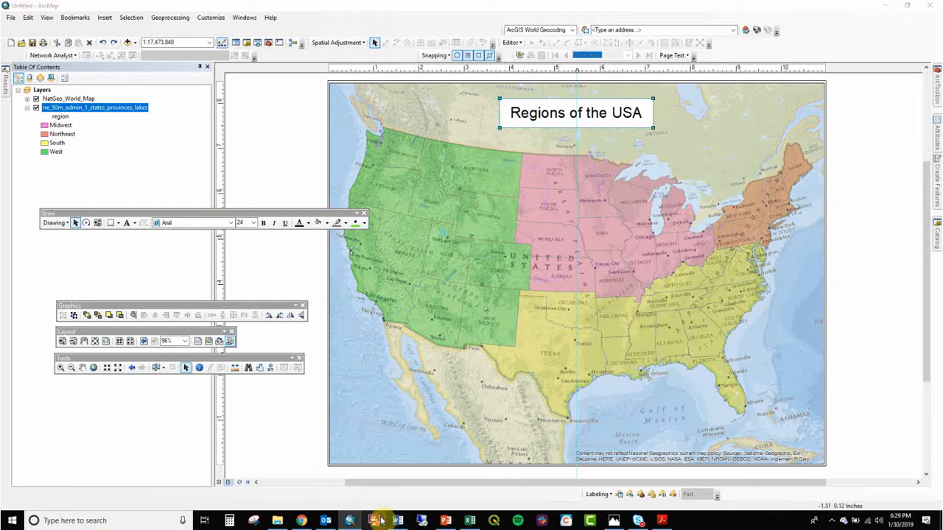